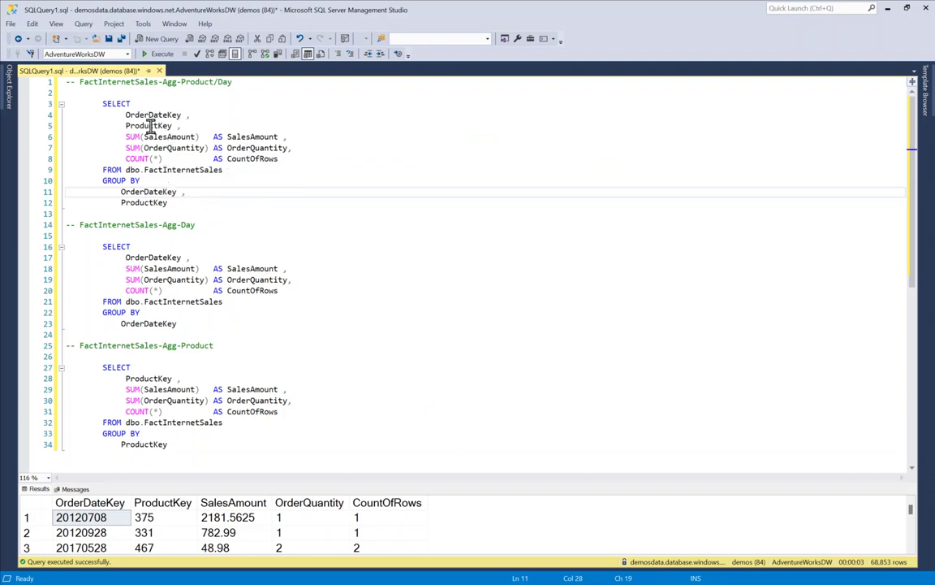
Run the Product/Day aggregation query grouped by OrderDateKey and ProductKey
drag(149, 114, 182, 114)
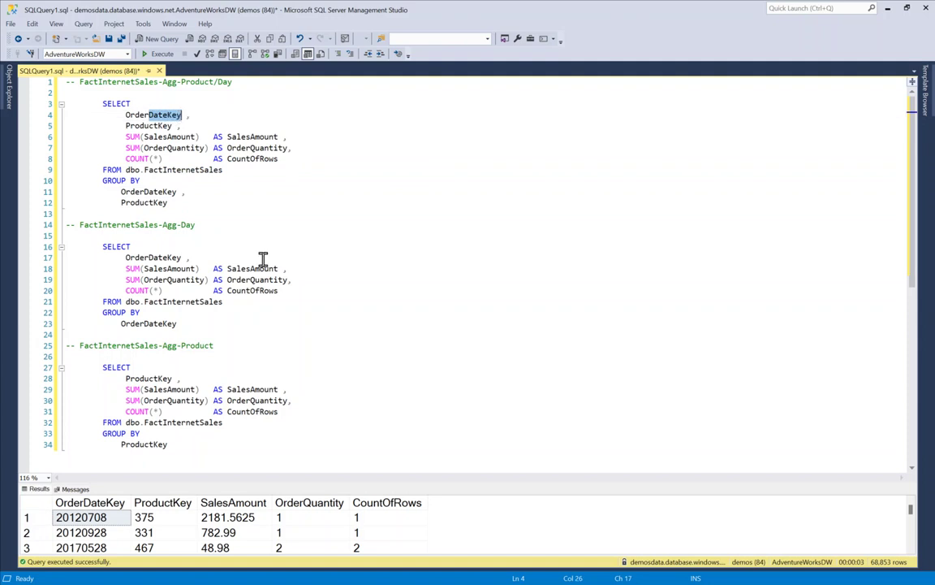
double_click(149, 126)
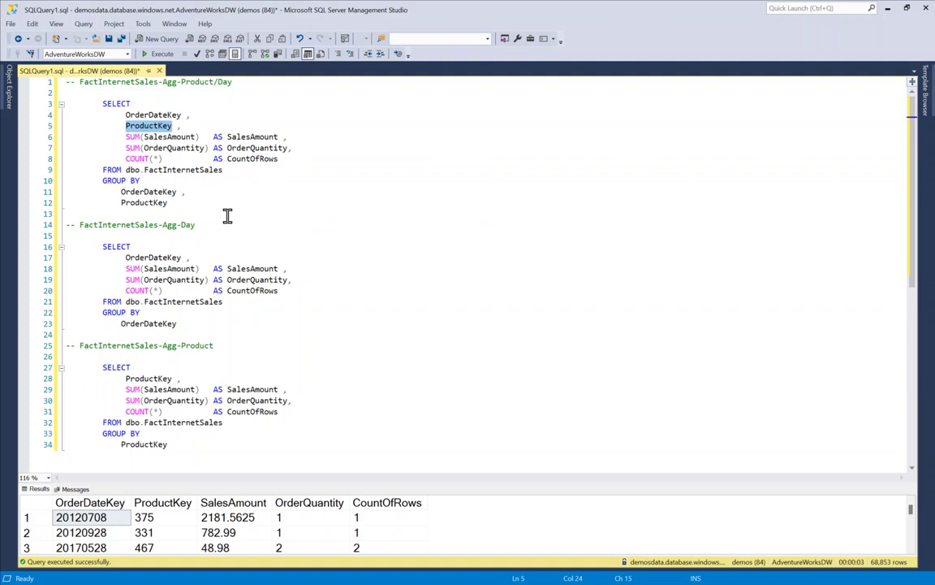
drag(188, 201, 57, 103)
click(148, 54)
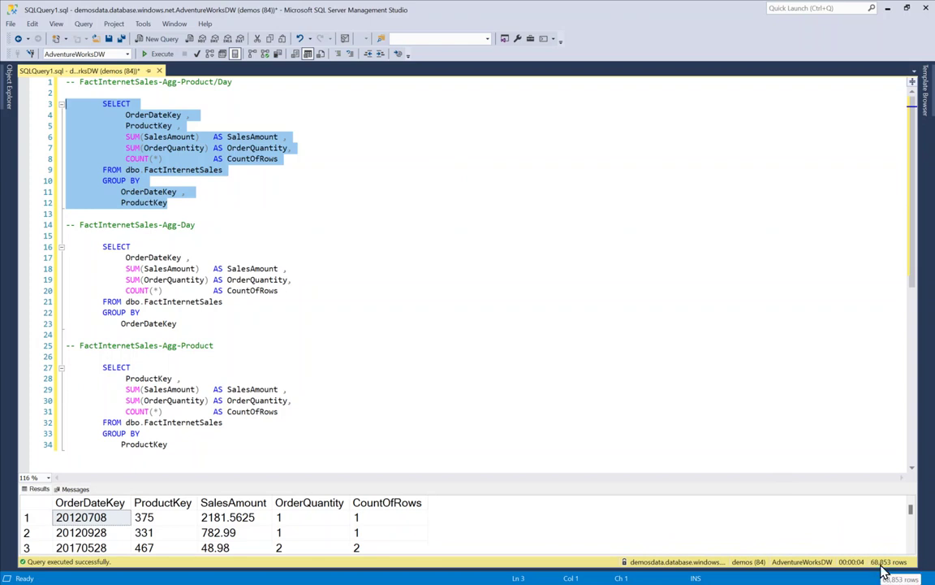
Run the per-day (3,348 rows) and per-product (131 rows) queries, then reselect the Product/Day query
drag(203, 324, 56, 246)
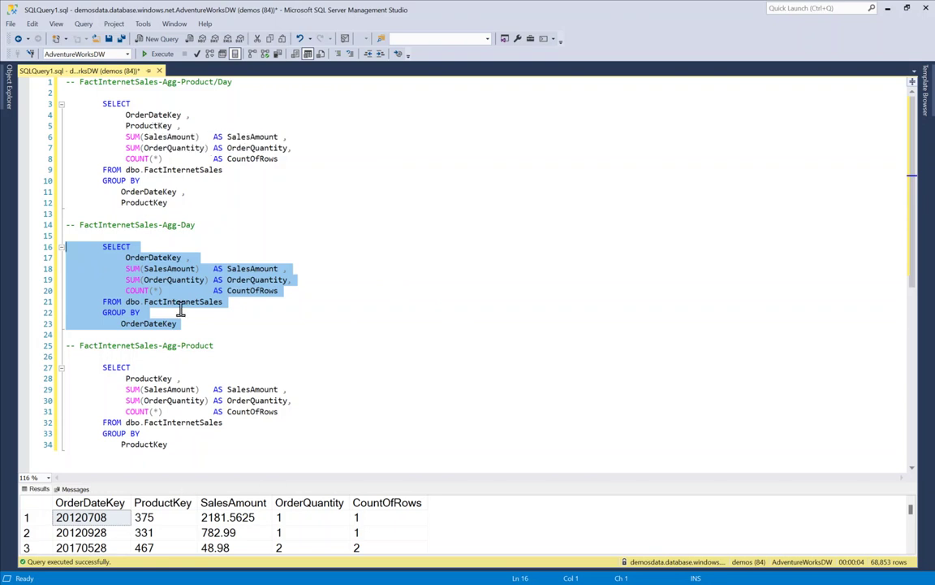
click(154, 54)
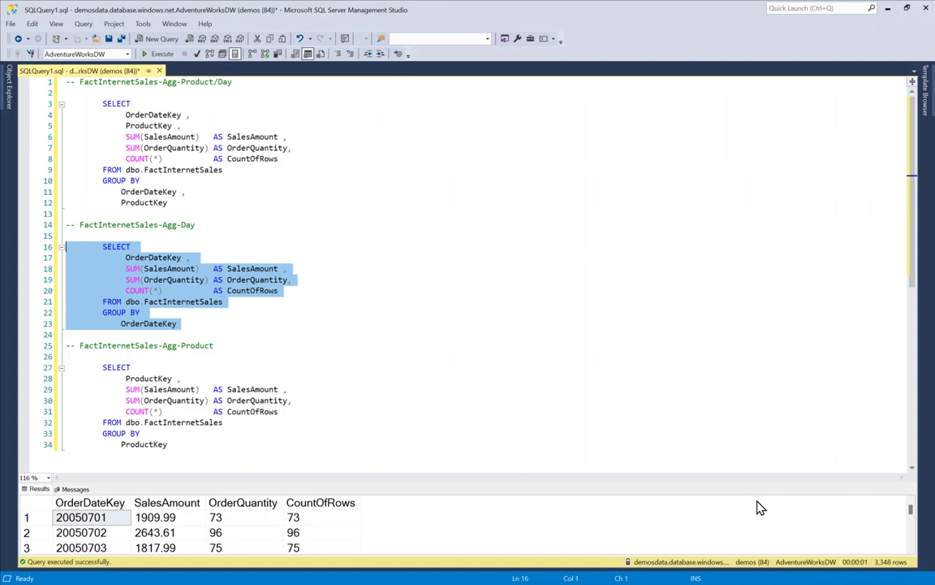
drag(199, 442, 40, 357)
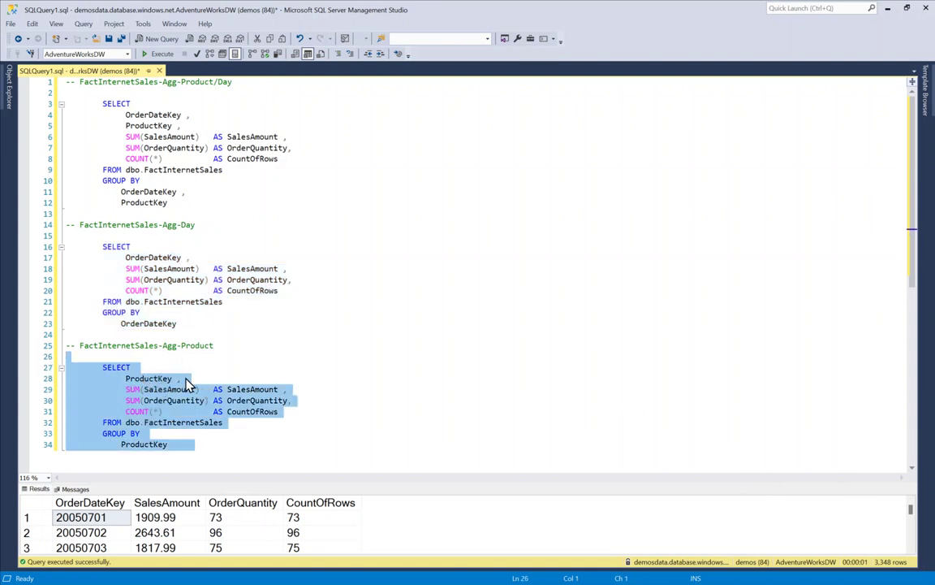
click(146, 53)
key(F5)
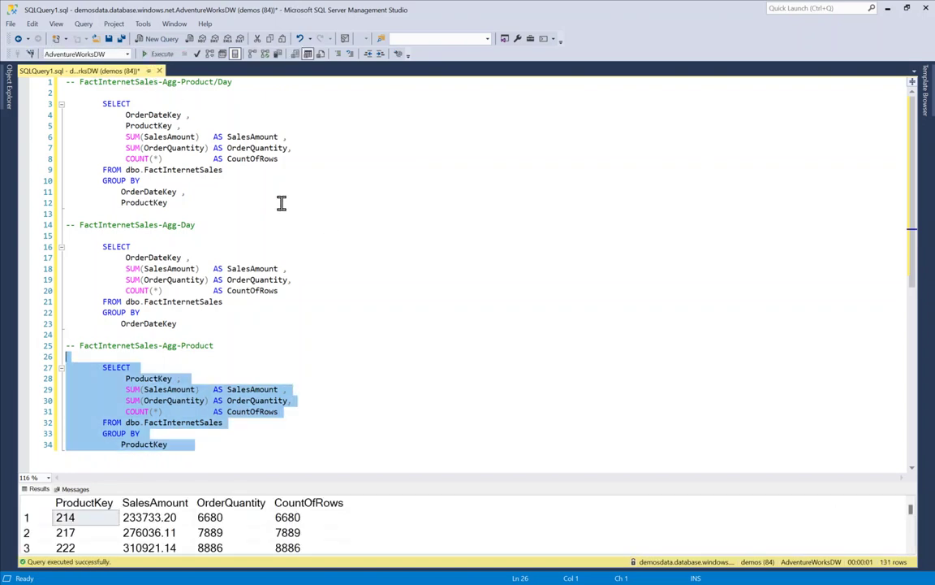
drag(281, 203, 29, 102)
key(ctrl+c)
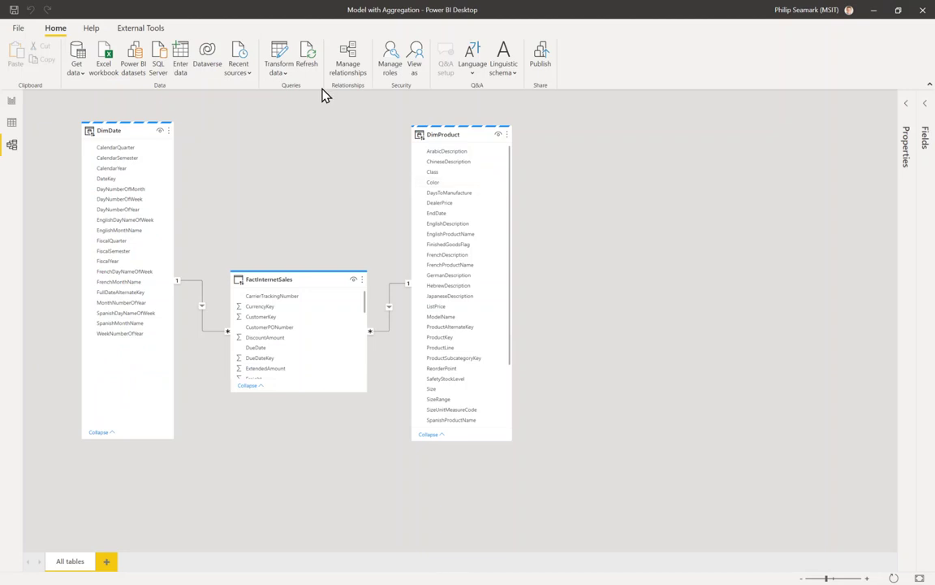
Start a SQL Server source in Import mode with the pasted Product/Day aggregation SQL
click(285, 79)
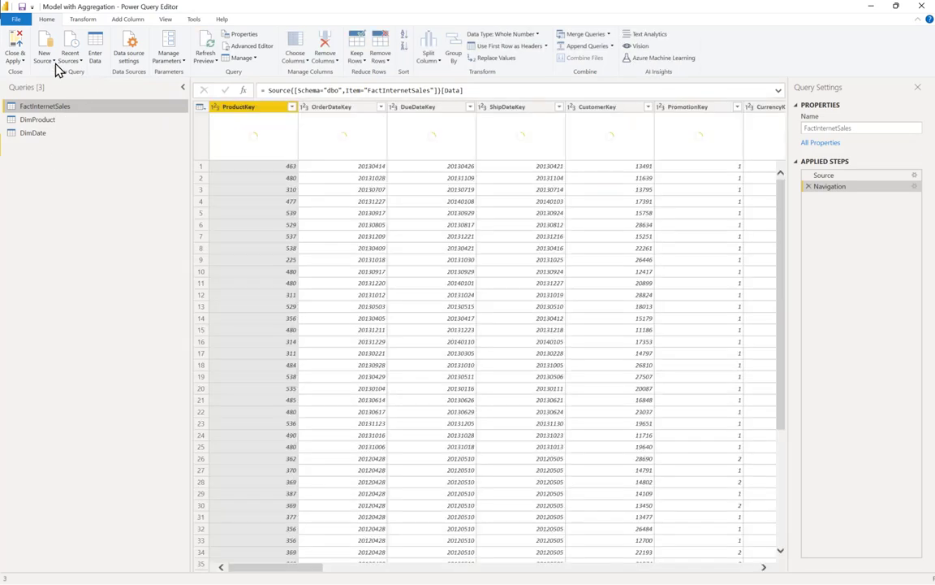
click(41, 62)
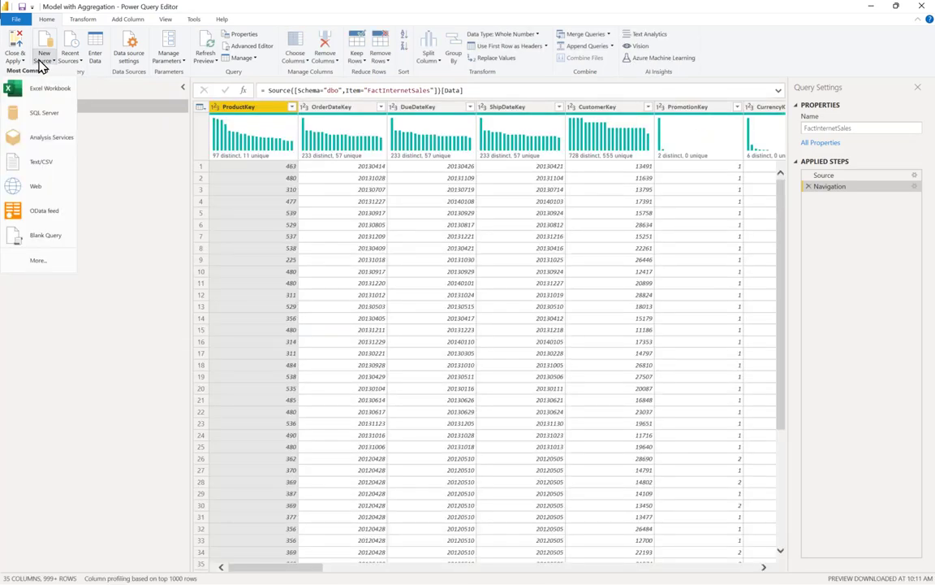
click(46, 115)
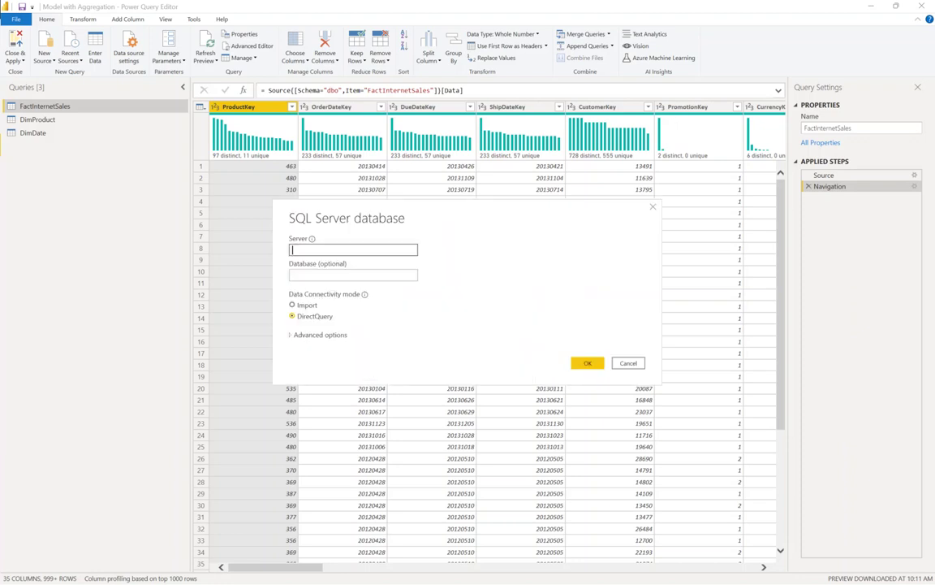
click(319, 336)
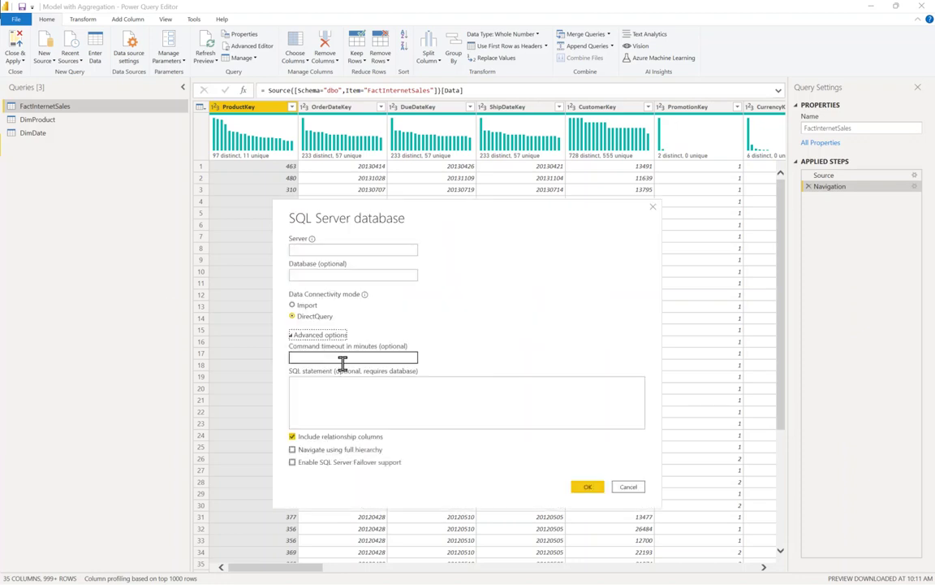
click(348, 391)
key(ctrl+v)
click(302, 305)
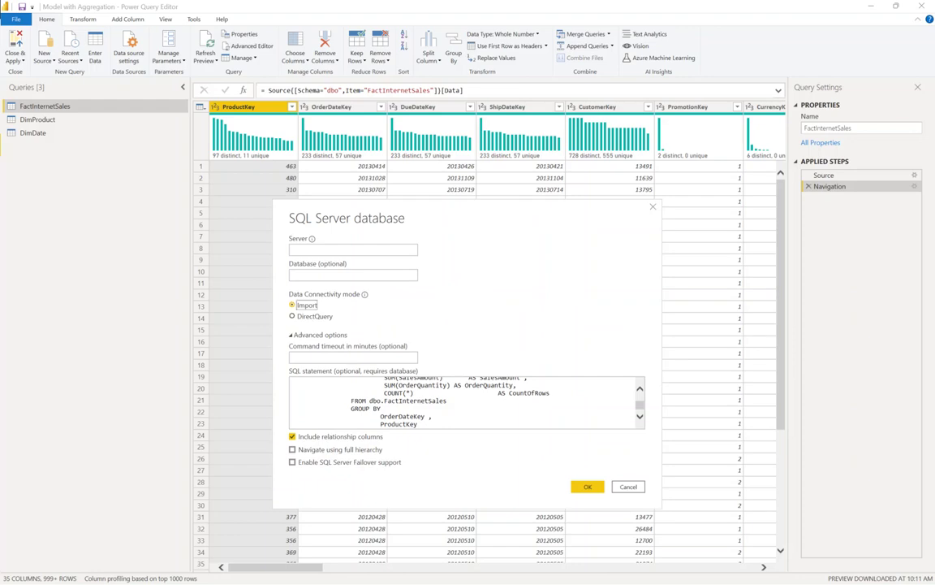
Enter the server address and the AdventureWorksDW database, and confirm the connection
click(361, 250)
text(demosdata.database.windows.net)
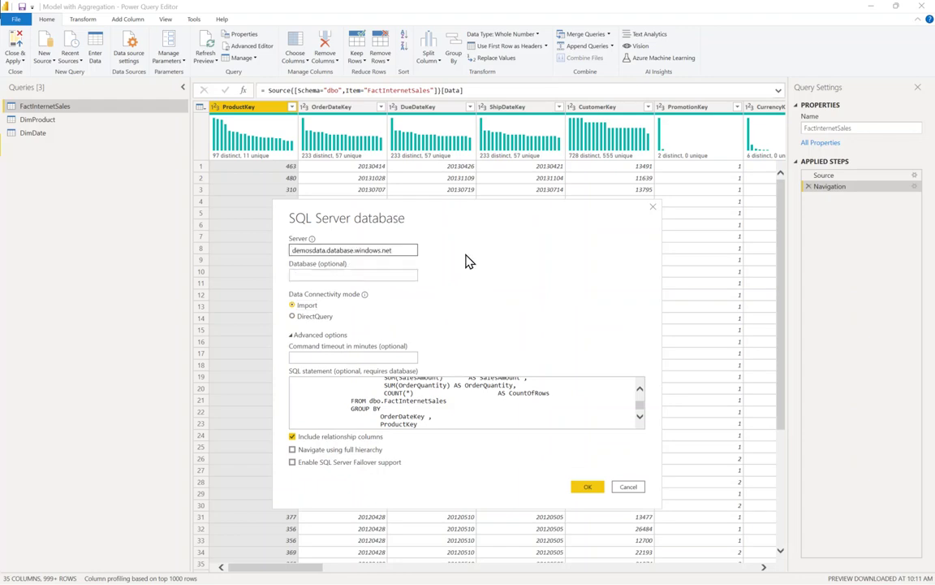
click(392, 276)
text(AdventureWorksDW)
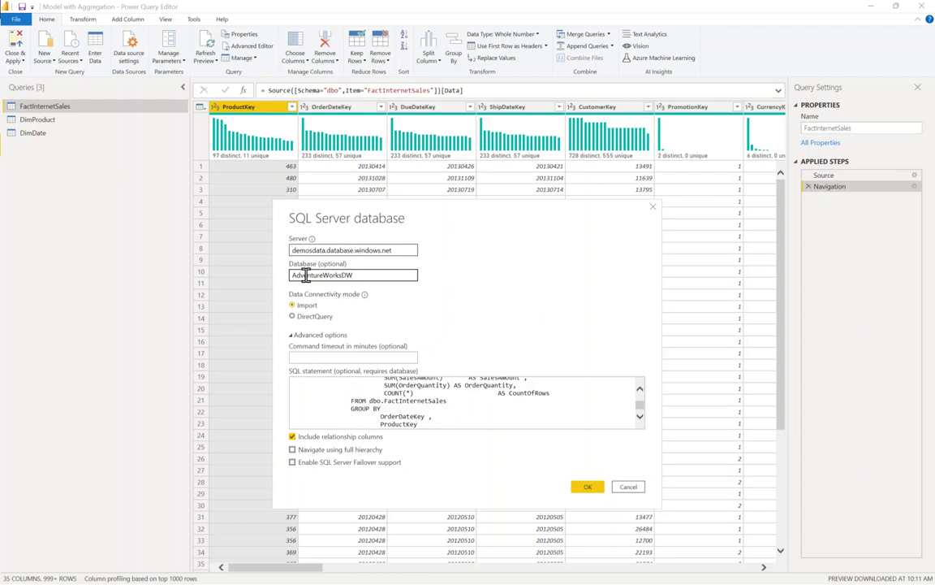
key(shift+Tab)
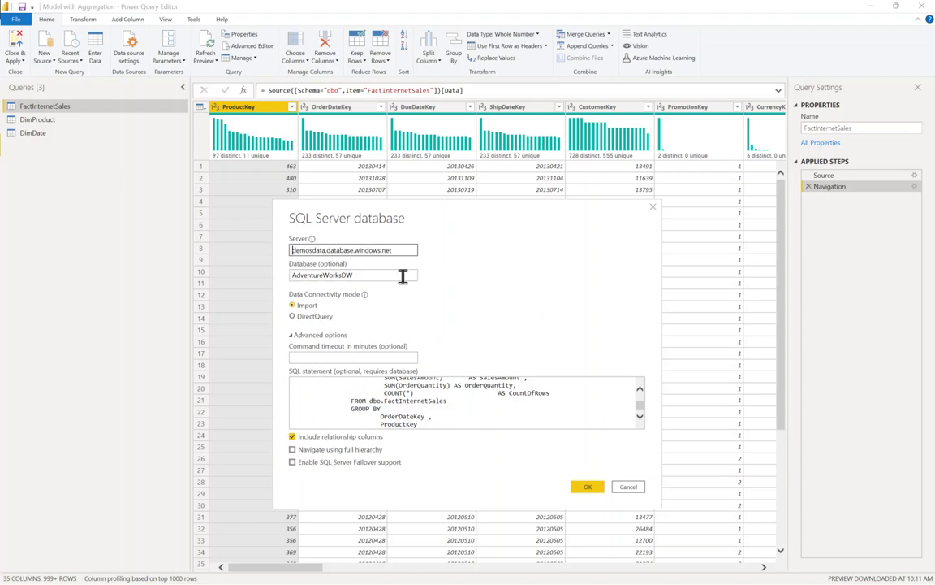
click(596, 490)
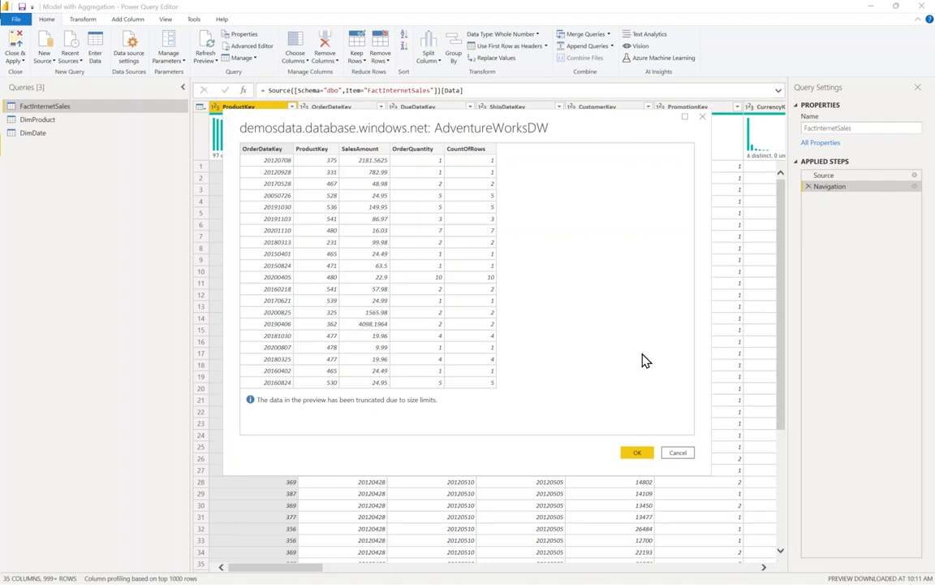
Add the previewed query and name it FactInternetSales-Agg-Product/Day
click(636, 453)
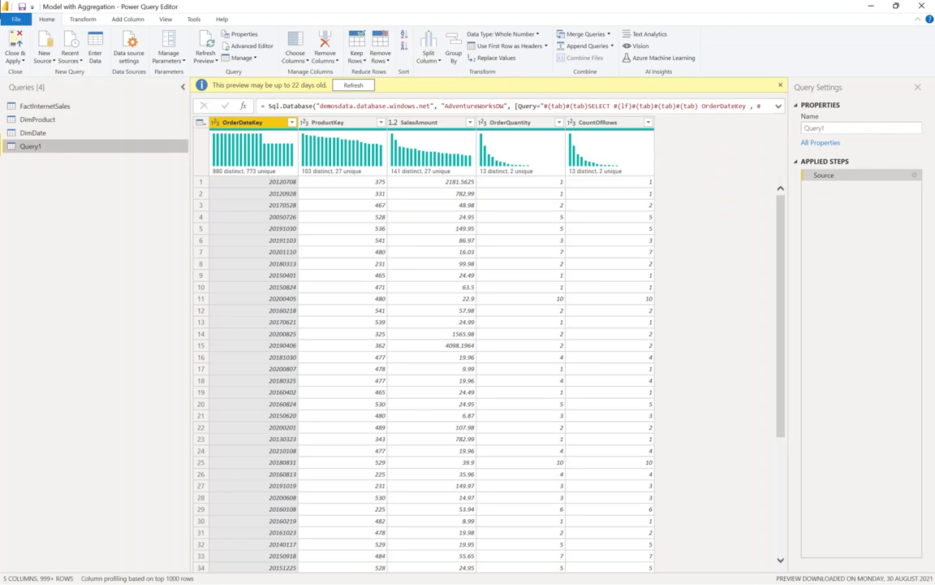
double_click(38, 146)
text(FactInternetSales-Agg-Product/Day)
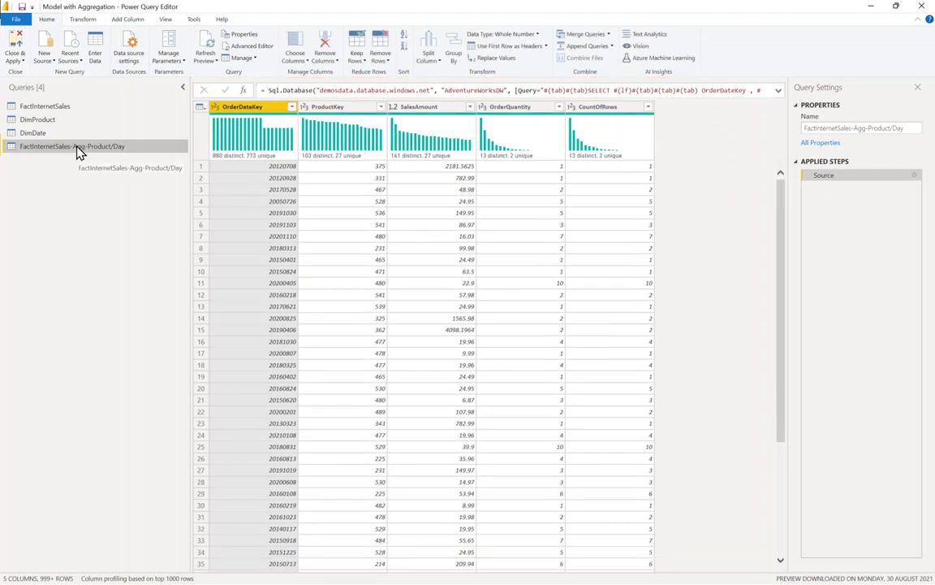
Duplicate the query and replace the copy's source SQL with the per-day aggregation query
right_click(77, 151)
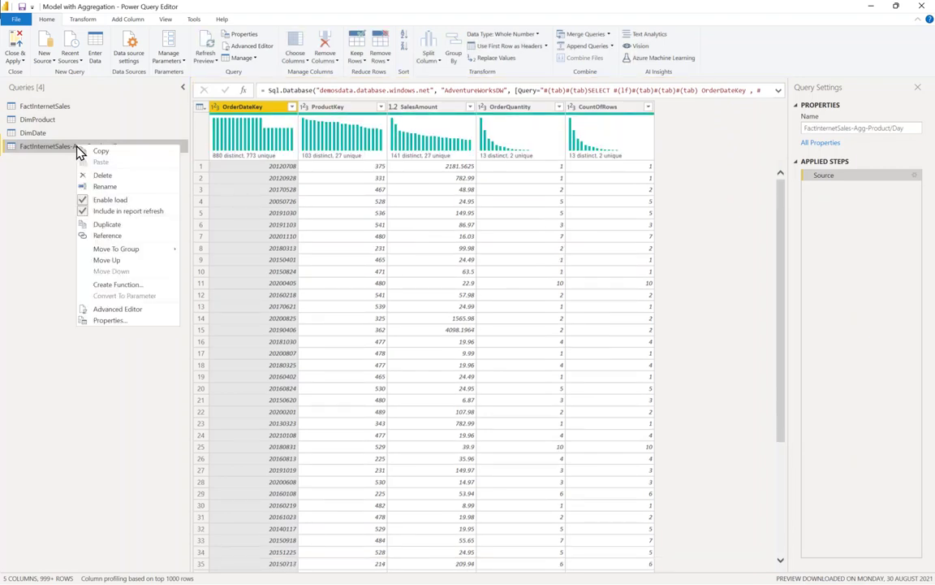
click(122, 224)
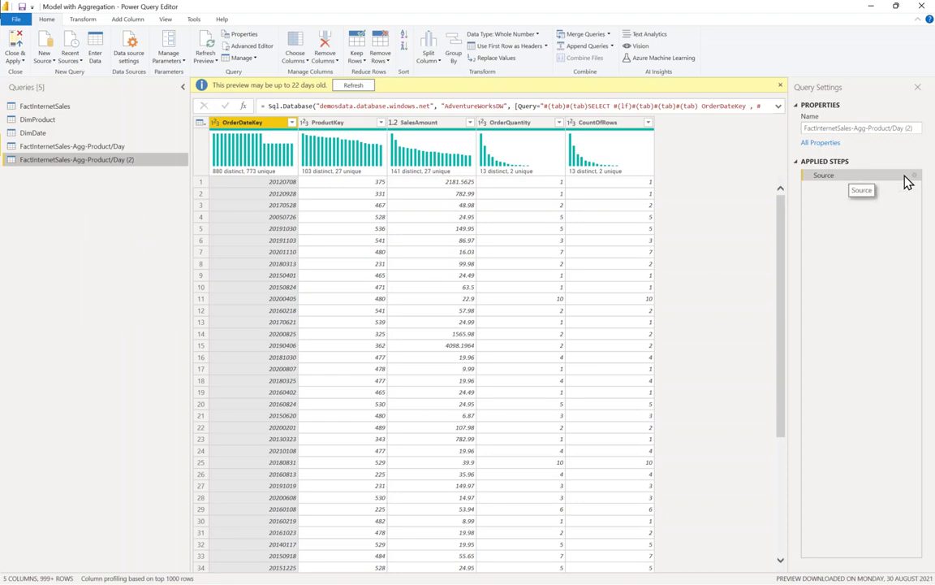
click(915, 176)
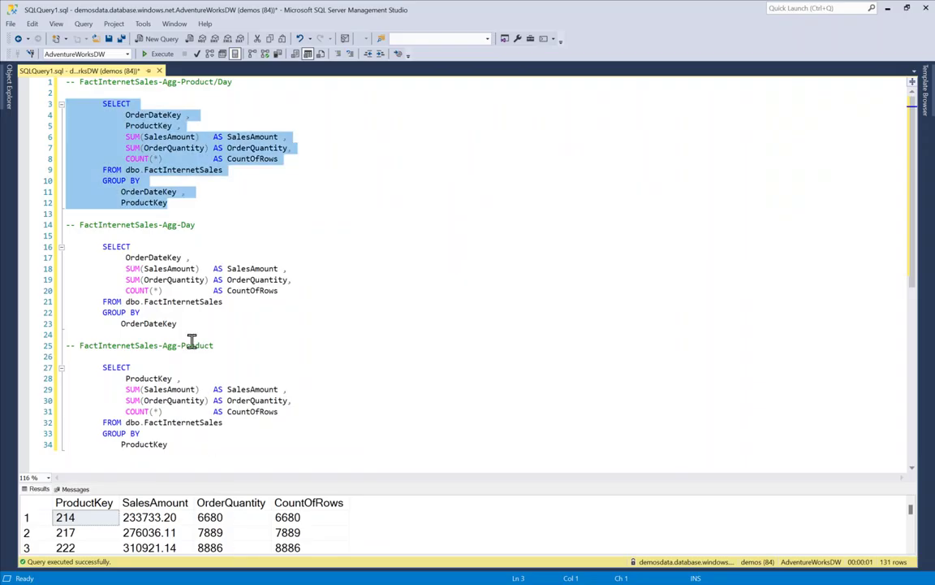
drag(181, 323, 61, 246)
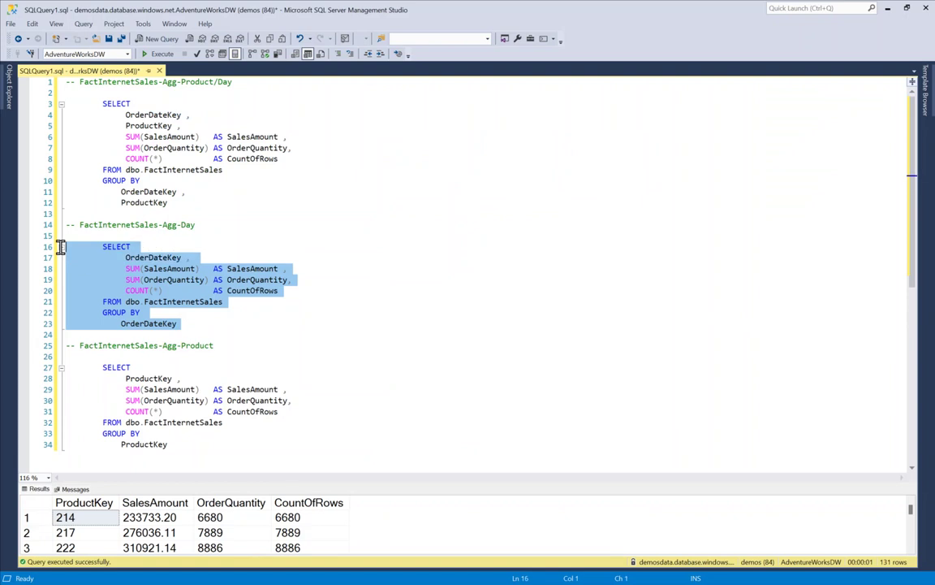
click(889, 10)
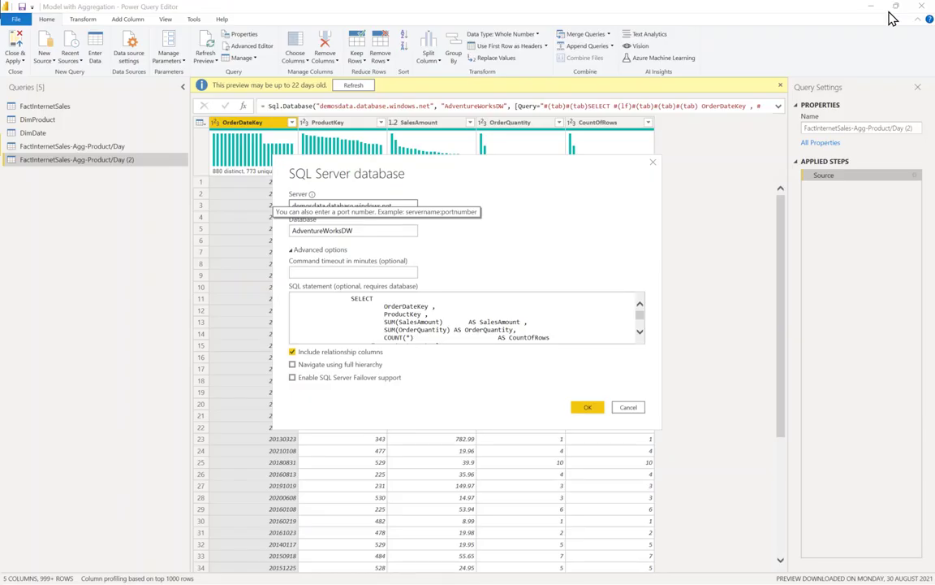
click(520, 309)
key(ctrl+a)
text(SELECT OrderDateKey , SUM(SalesAmount) AS SalesAmount, SUM(OrderQuantity) AS OrderQuantity, COUNT(*) AS CountOfRows FROM dbo.FactInternetSales GROUP BY OrderDateKey)
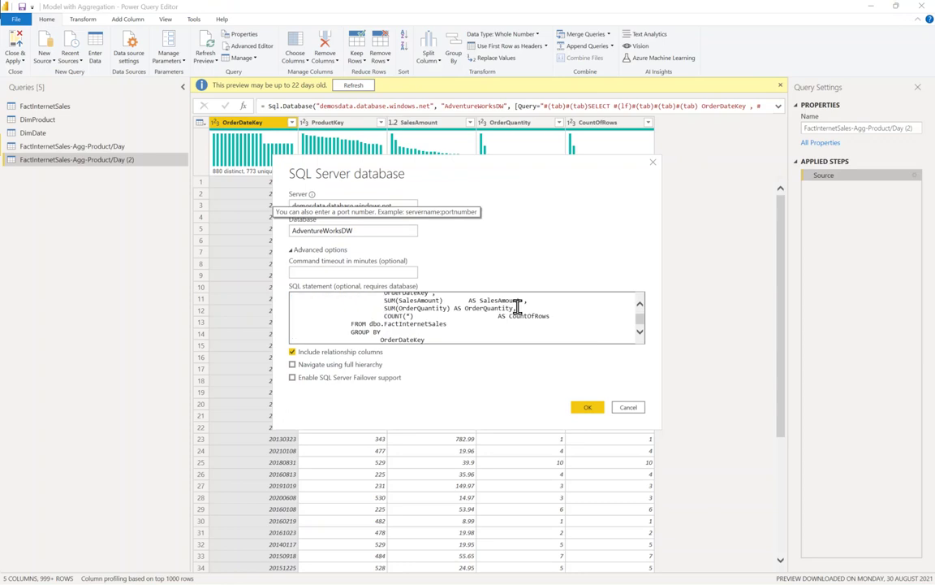
click(587, 409)
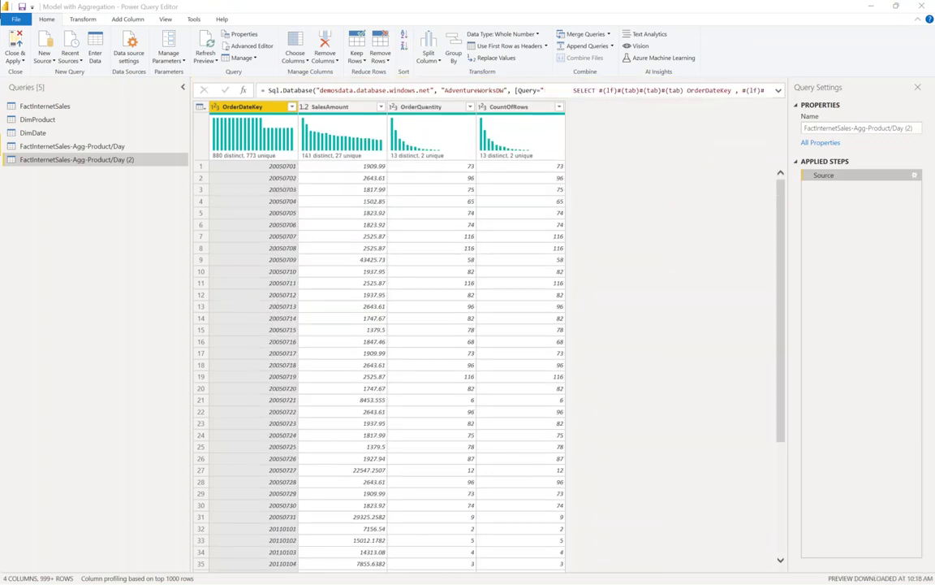
Name the per-day copy FactInternetSales-Agg-Day and duplicate it
double_click(98, 159)
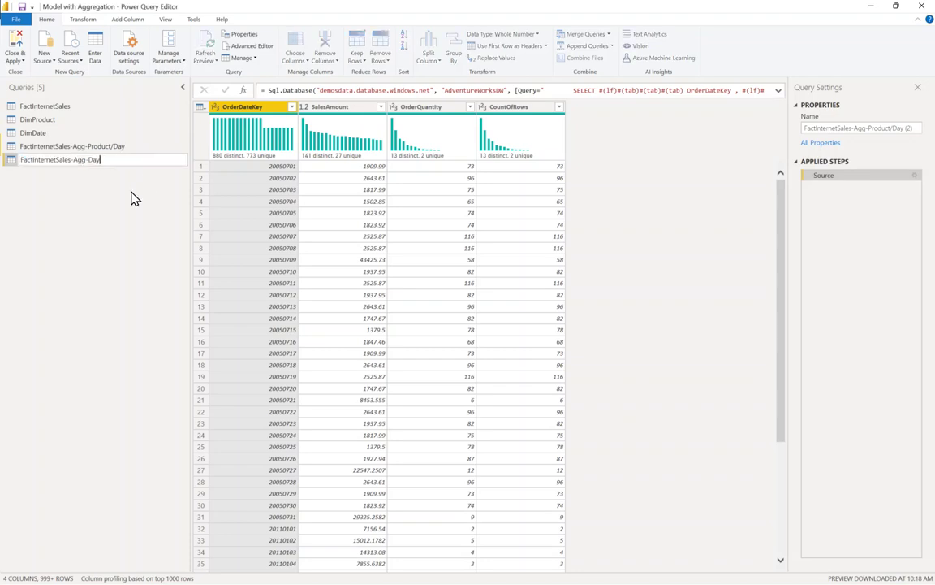
key(Return)
right_click(101, 166)
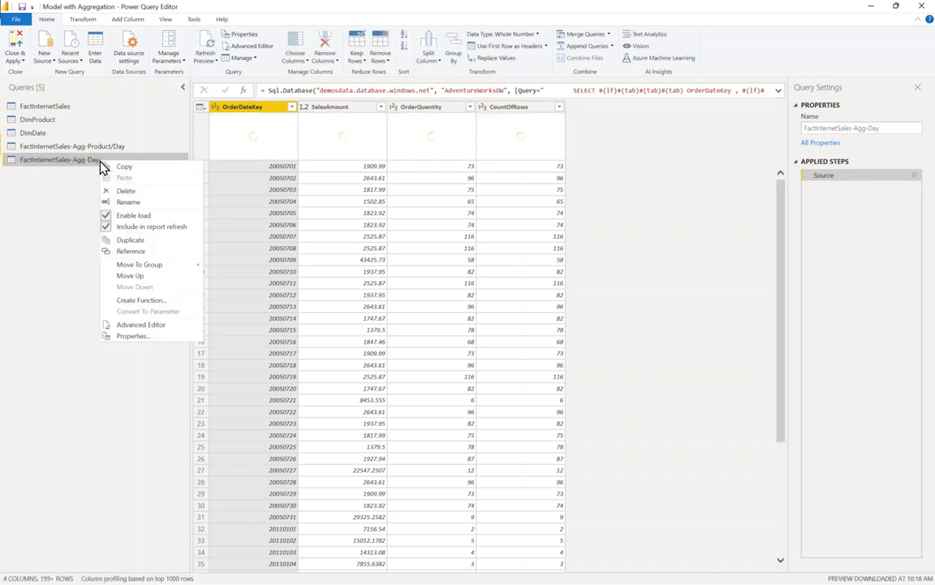
click(137, 241)
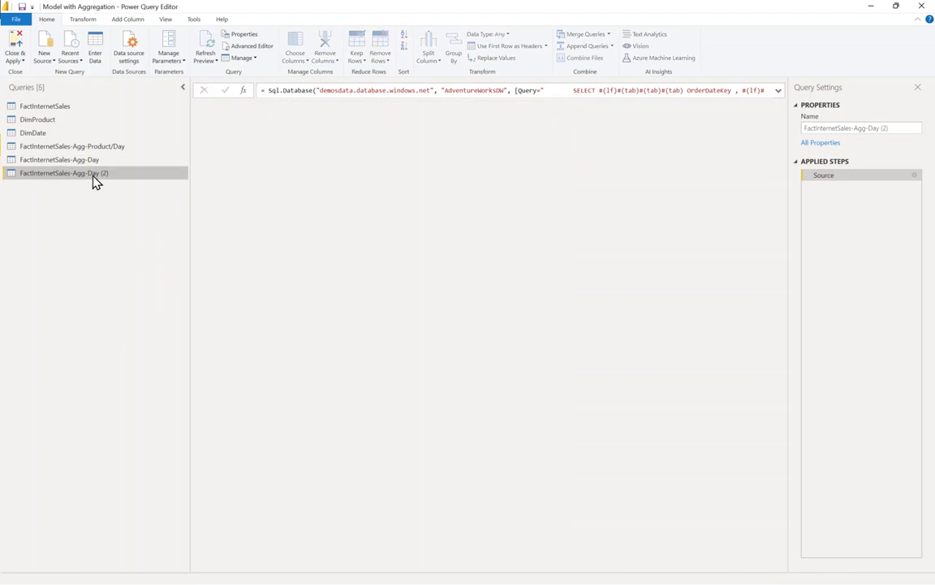
Replace the new copy's source SQL with the ProductKey-grouped aggregation query
click(915, 177)
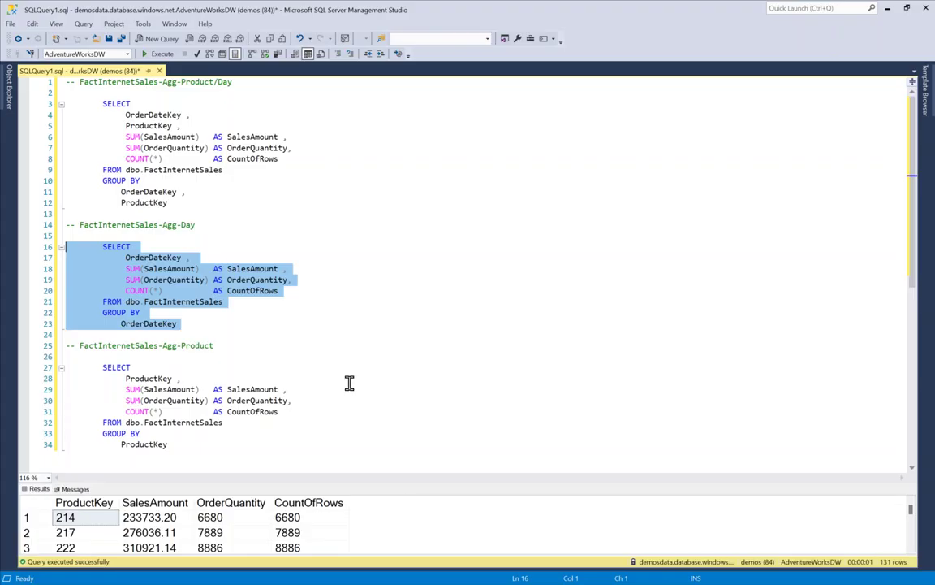
click(311, 371)
drag(183, 449, 65, 367)
key(ctrl+c)
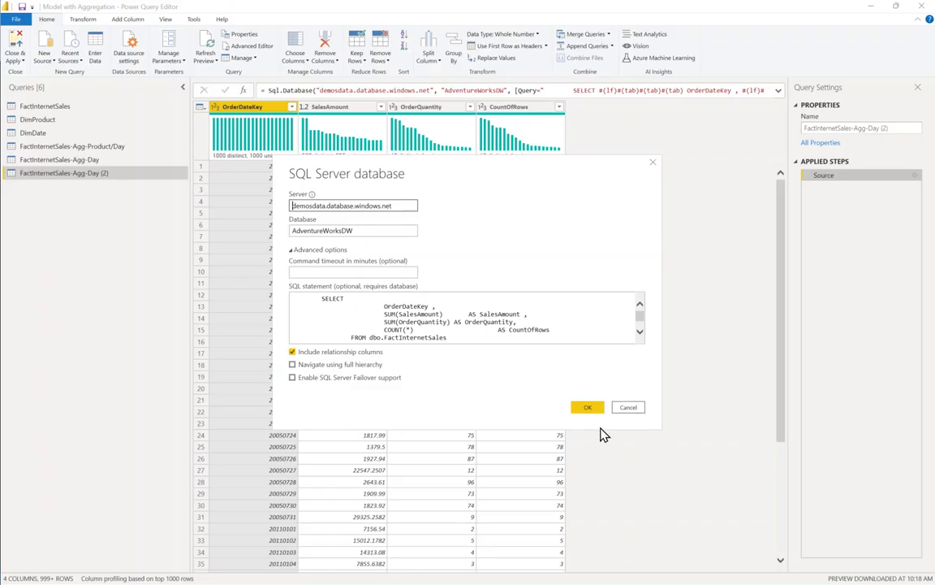
drag(464, 300, 462, 318)
key(ctrl+a)
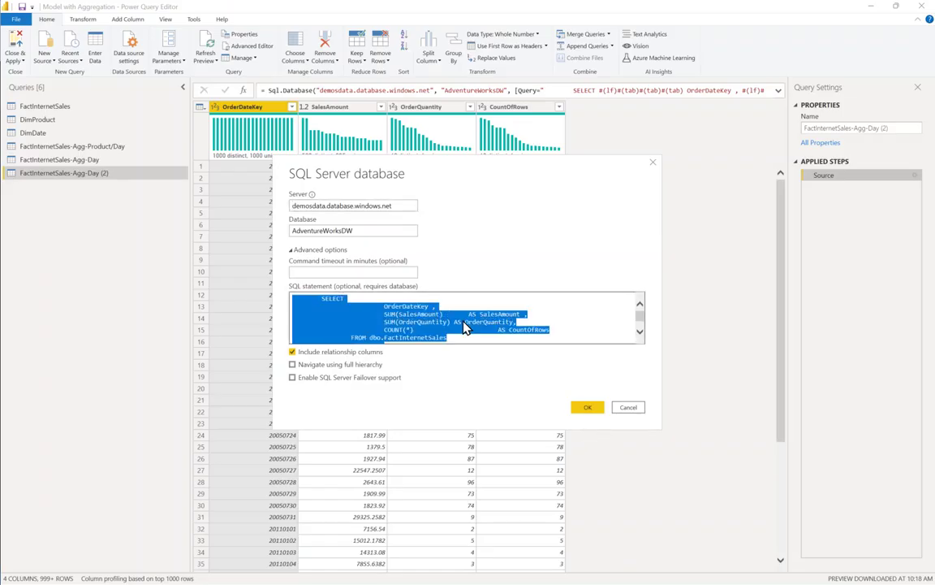
key(ctrl+v)
click(575, 410)
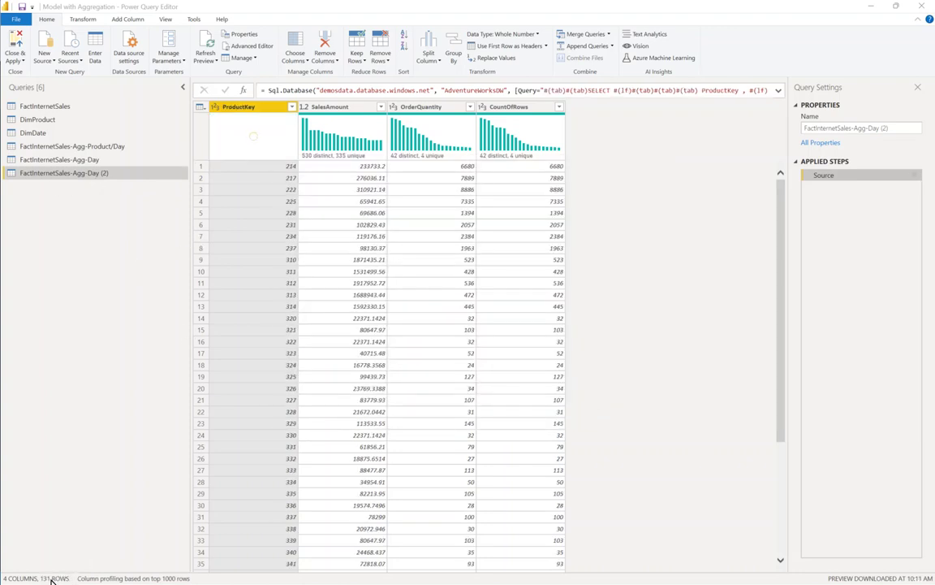
Rename the copy FactInternetSales-Agg-Product and bring up the apply options
double_click(85, 174)
text(FactInternetSales-Agg-Product)
key(Return)
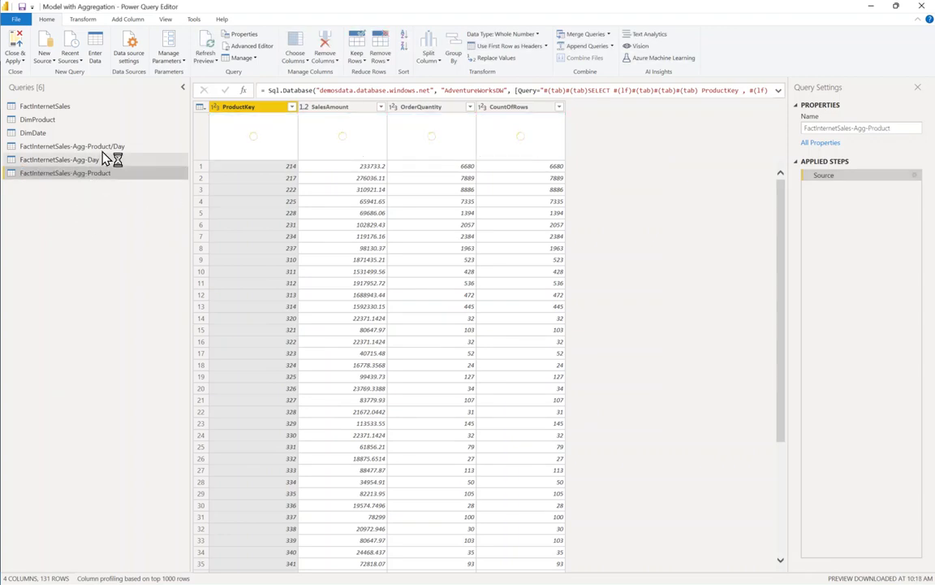
click(23, 62)
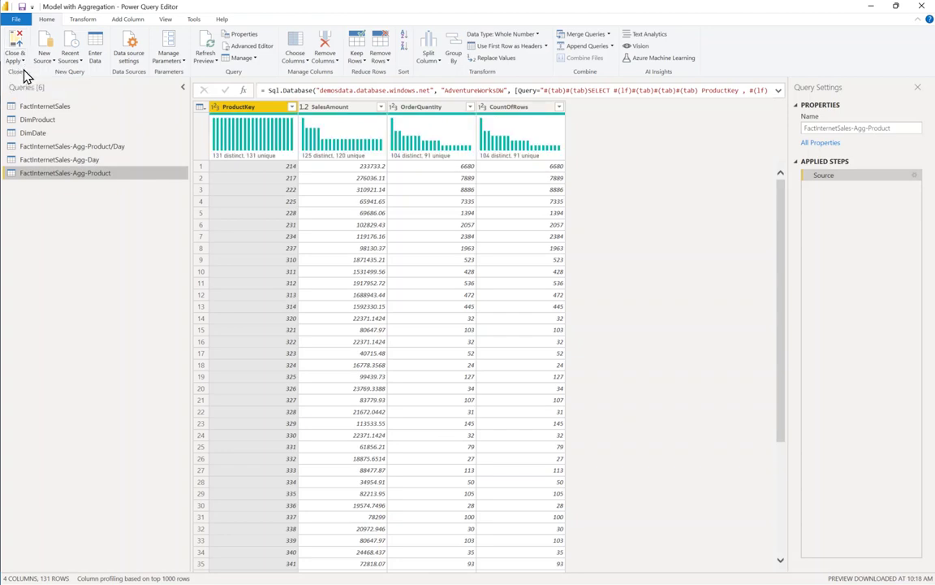
key(alt+Tab)
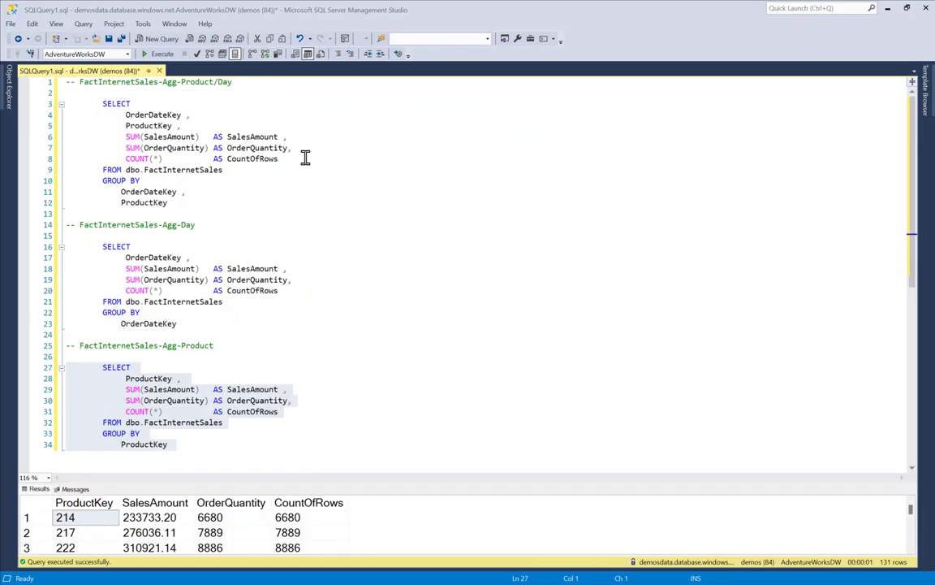
Return to Power BI Desktop to see the loaded aggregation tables in the model
key(alt+Tab)
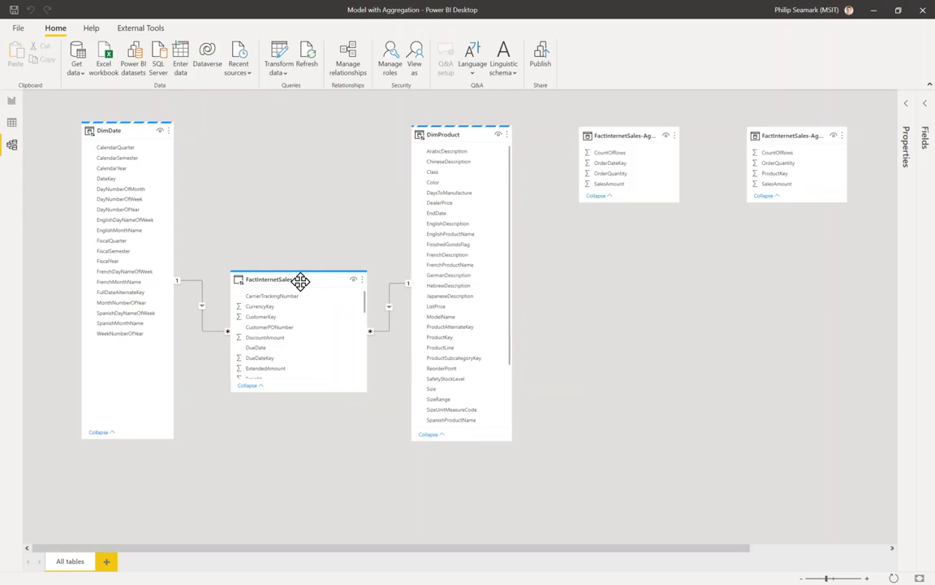
Move FactInternetSales below the dimensions and enlarge the Agg-Day and Agg-Product/Day cards
mouse_move(301, 282)
drag(301, 281, 309, 406)
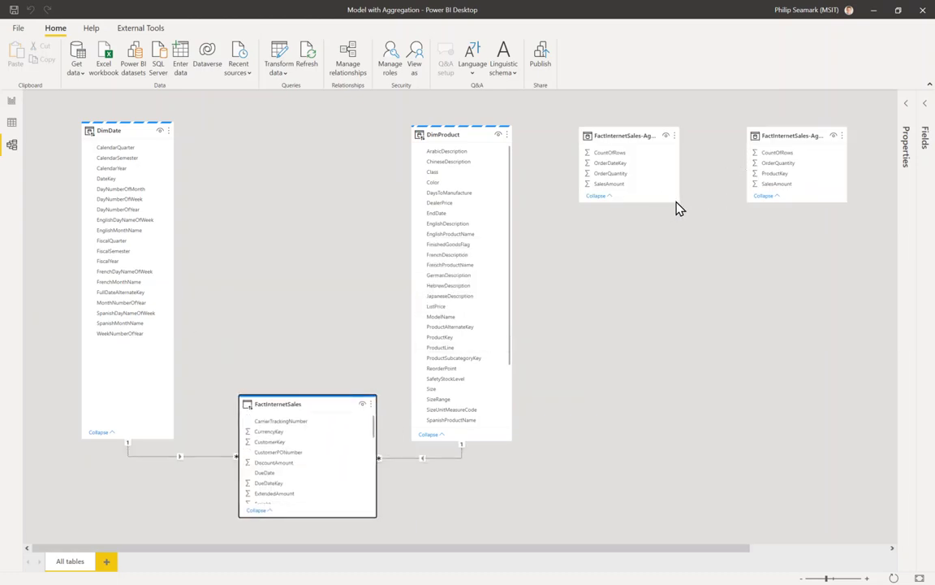
drag(679, 202, 713, 231)
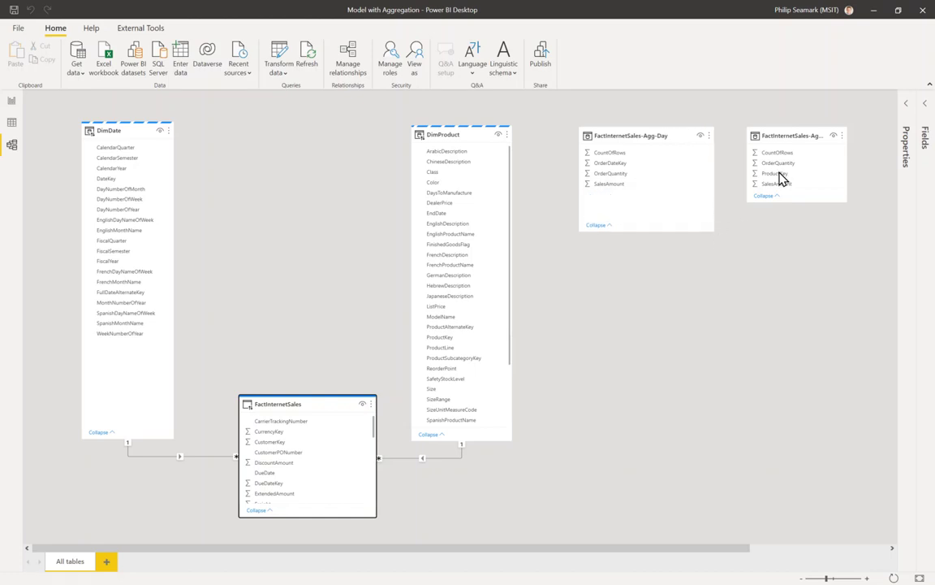
drag(787, 144, 666, 277)
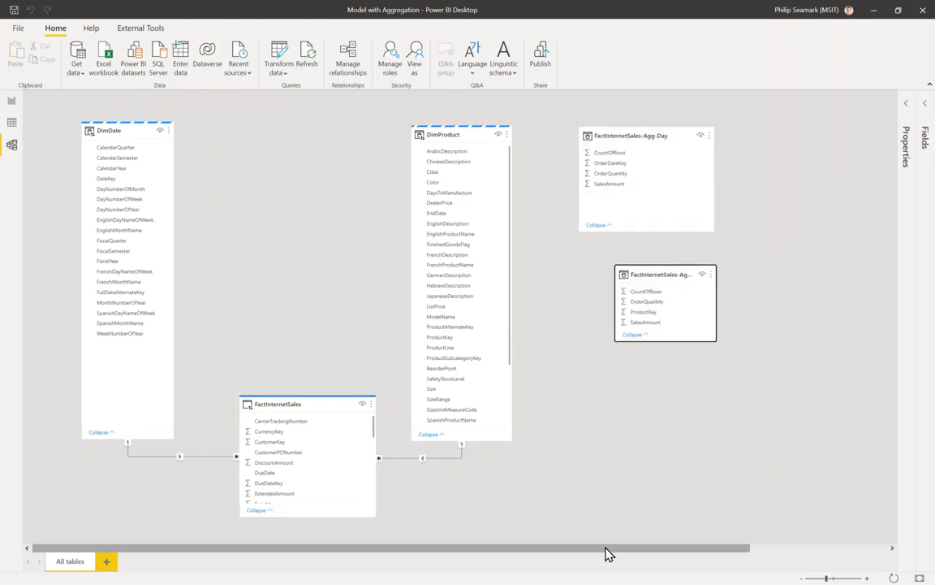
drag(607, 548, 785, 548)
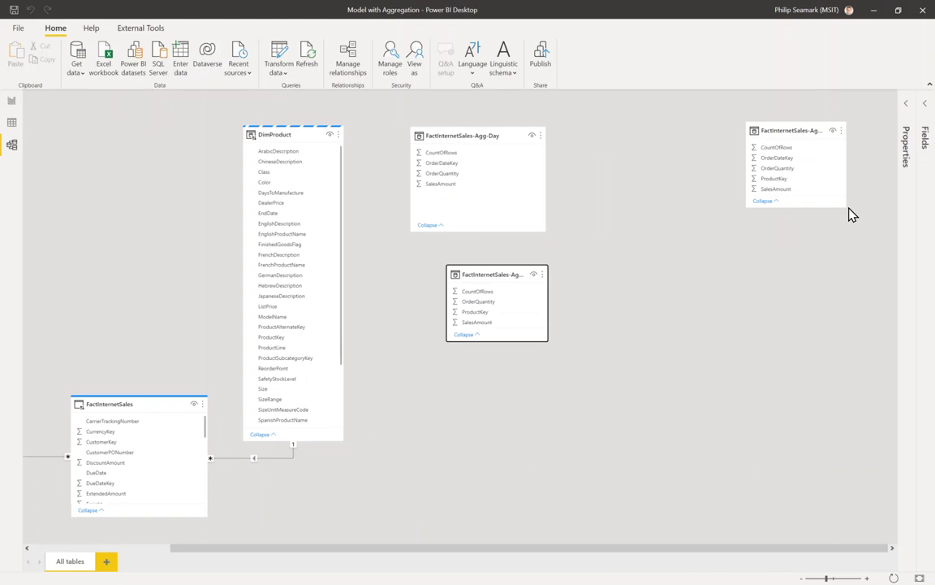
drag(852, 213, 886, 207)
Stack Agg-Product/Day, Agg-Day and Agg-Product in a column beside DimDate, widening Agg-Product
drag(815, 122, 292, 121)
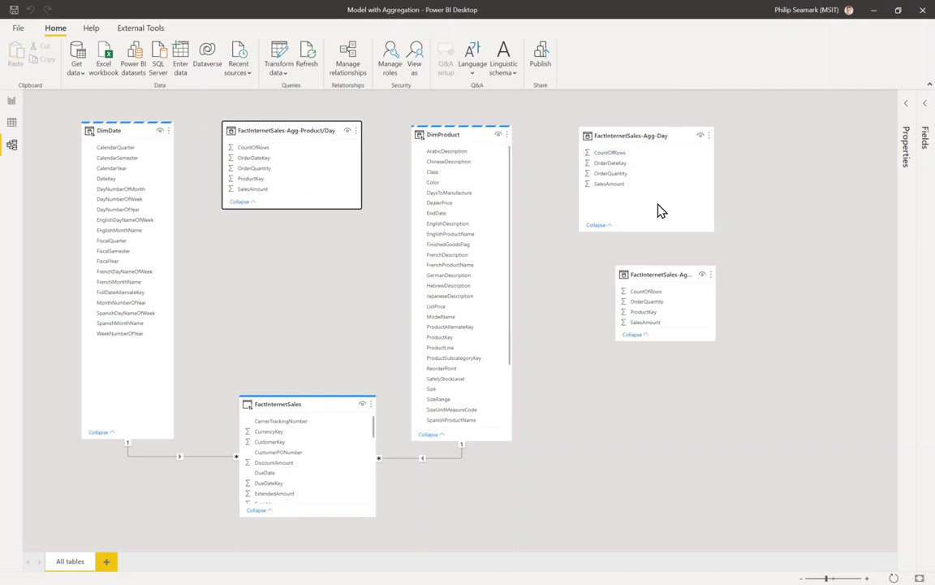
drag(660, 135, 300, 236)
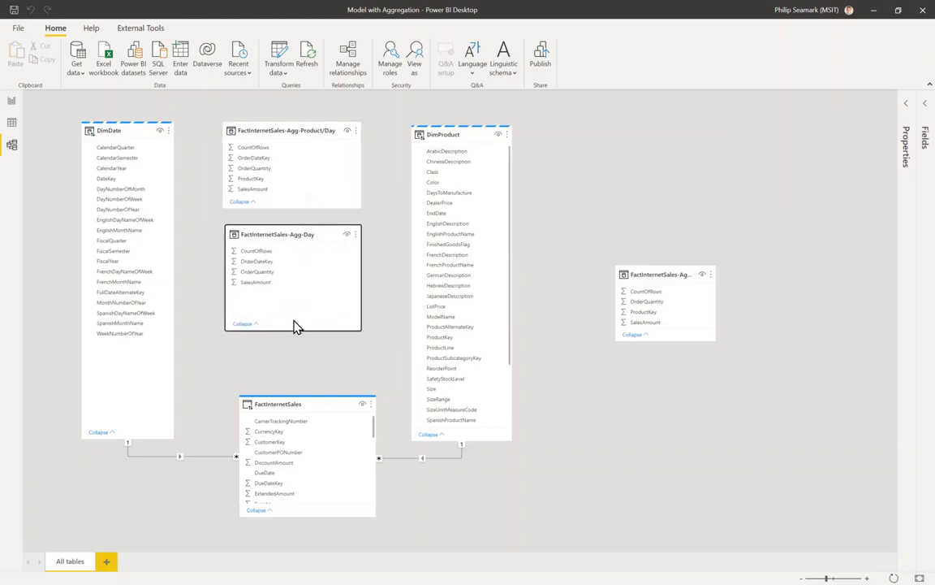
drag(291, 327, 297, 302)
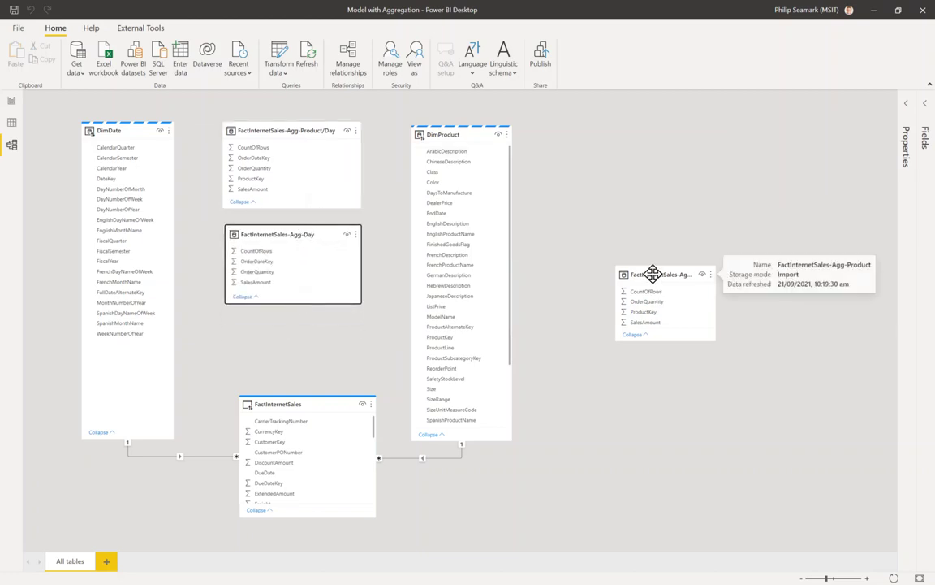
drag(654, 274, 278, 322)
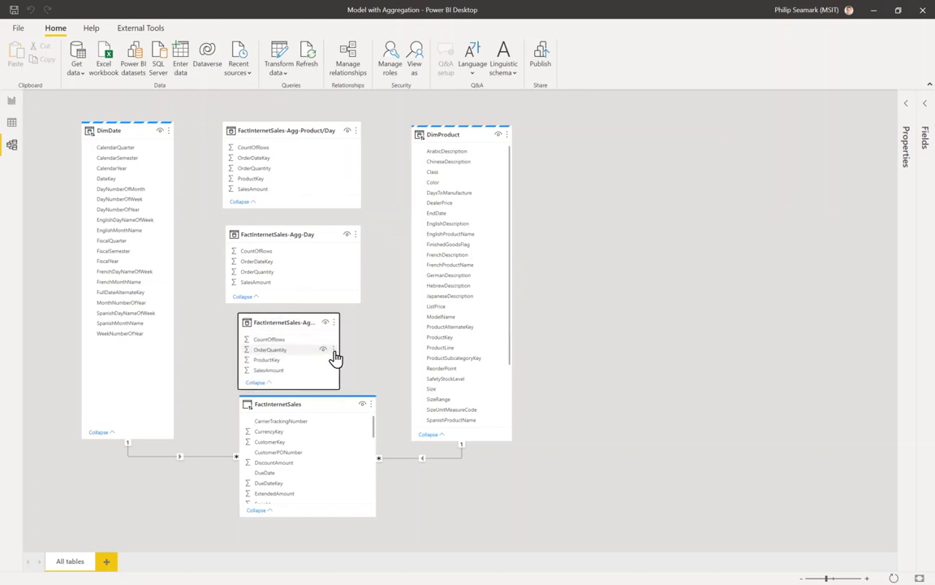
drag(340, 349, 377, 344)
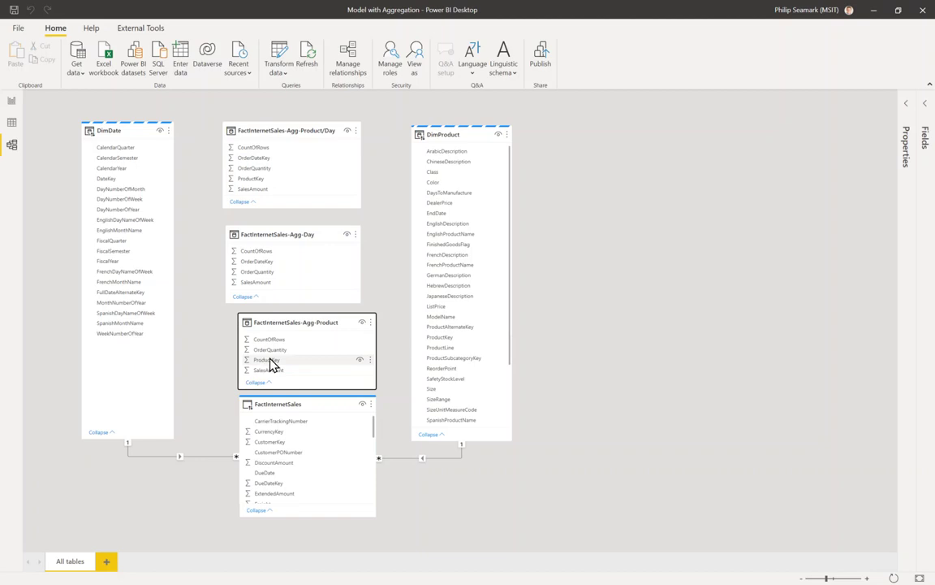
Link Agg-Product's ProductKey to DimProduct as Many to one with Single cross filter direction
drag(267, 365, 445, 344)
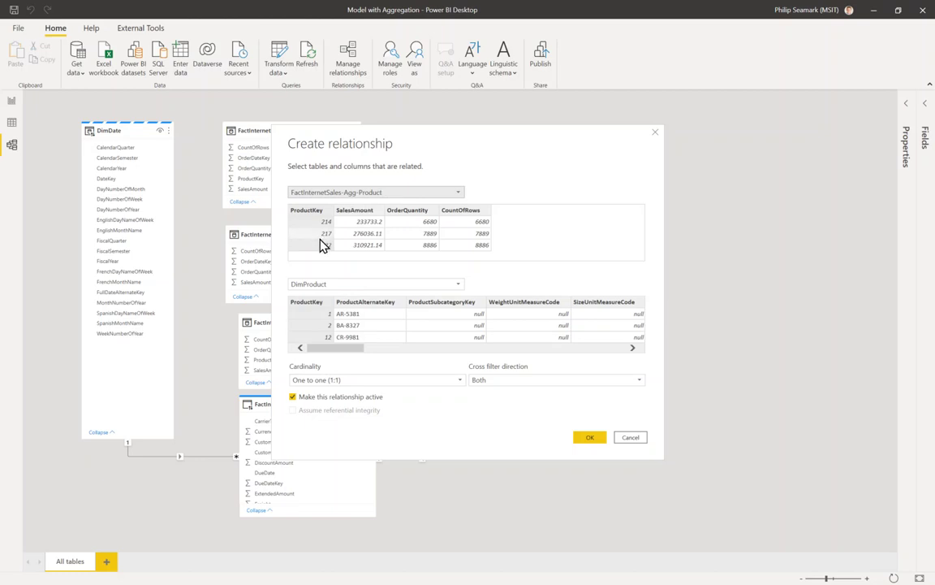
click(353, 383)
click(348, 390)
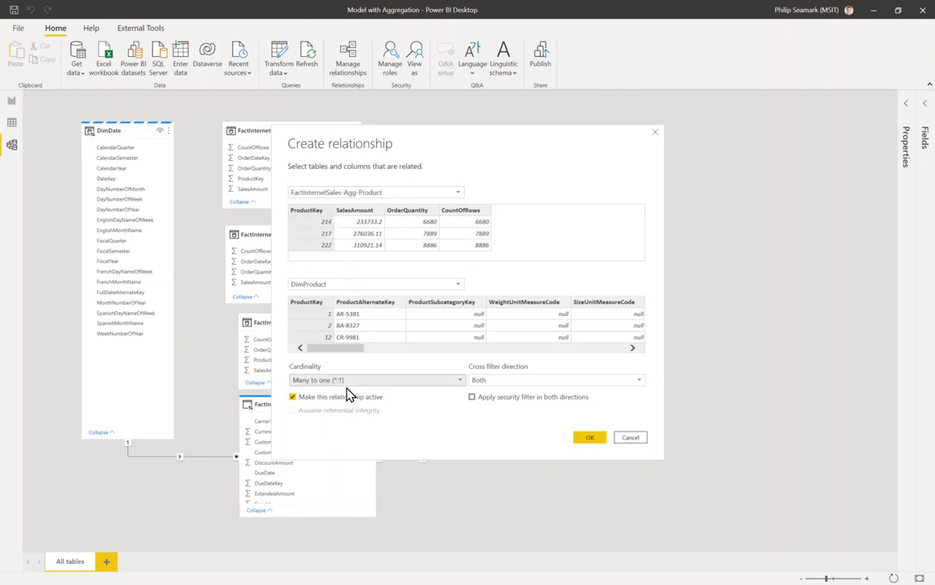
click(480, 381)
click(491, 398)
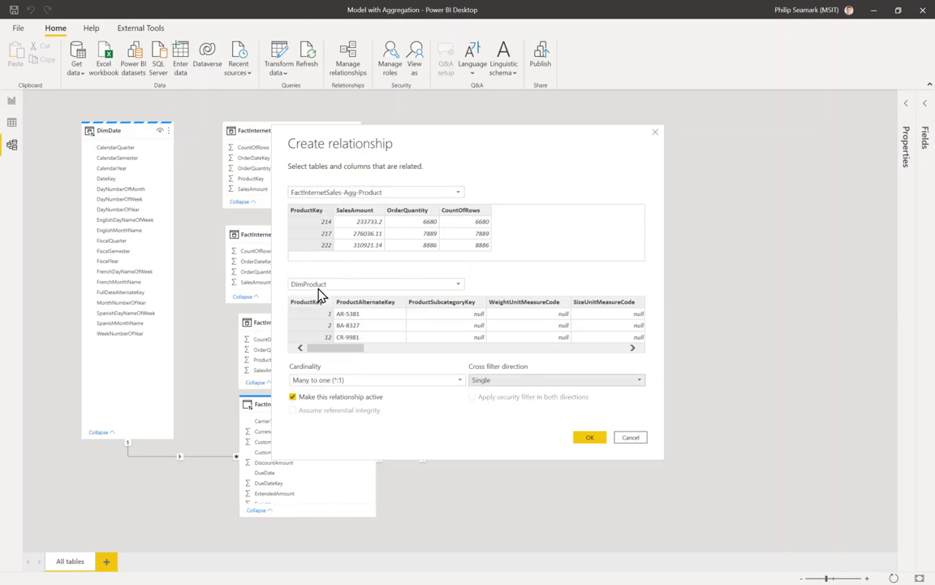
click(590, 439)
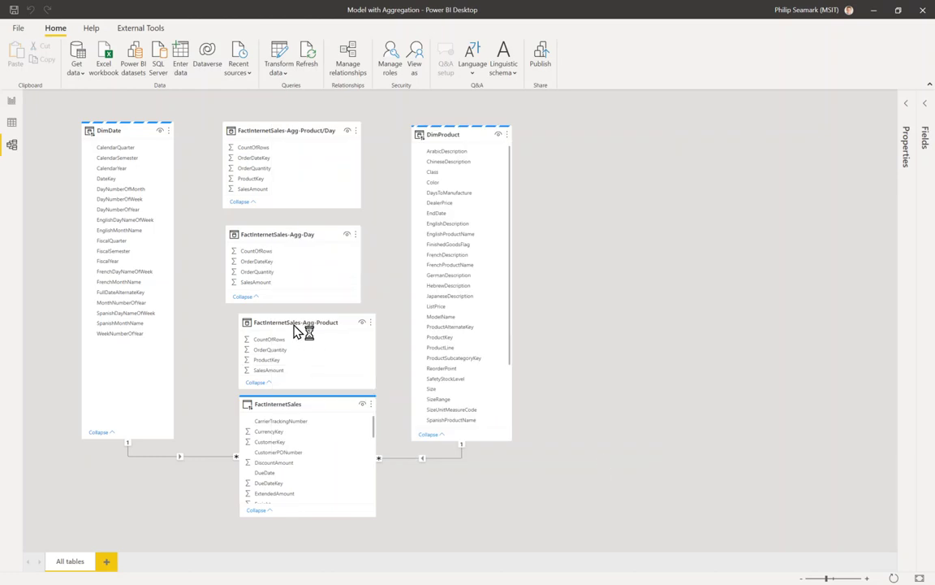
Link Agg-Day's OrderDateKey to DimDate's DateKey as Many to one, Single cross filter
mouse_move(295, 328)
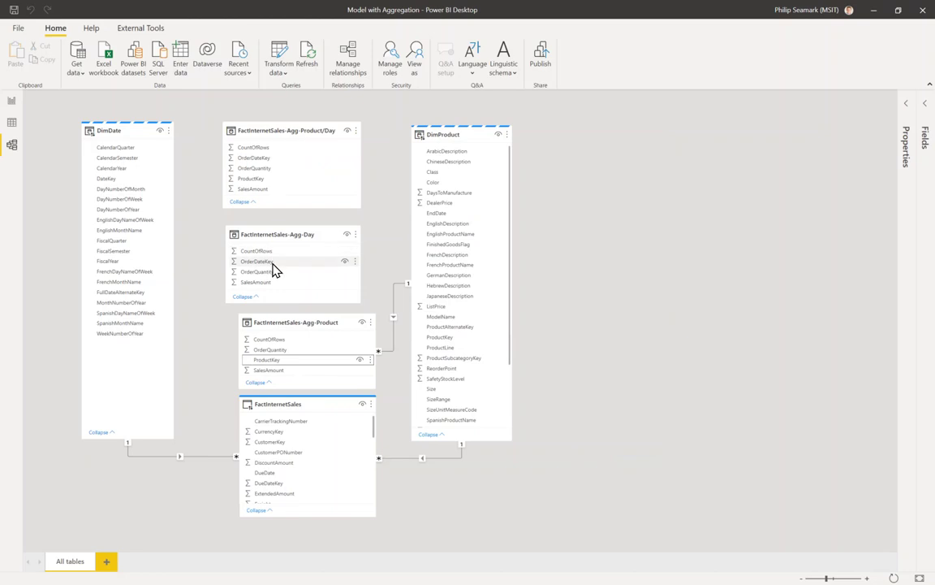
drag(271, 270, 119, 181)
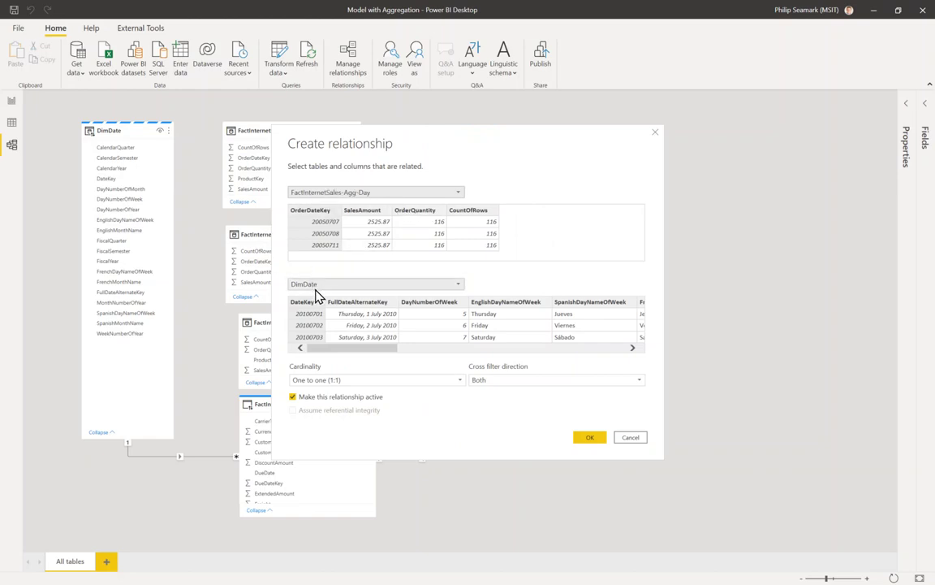
click(319, 380)
click(320, 392)
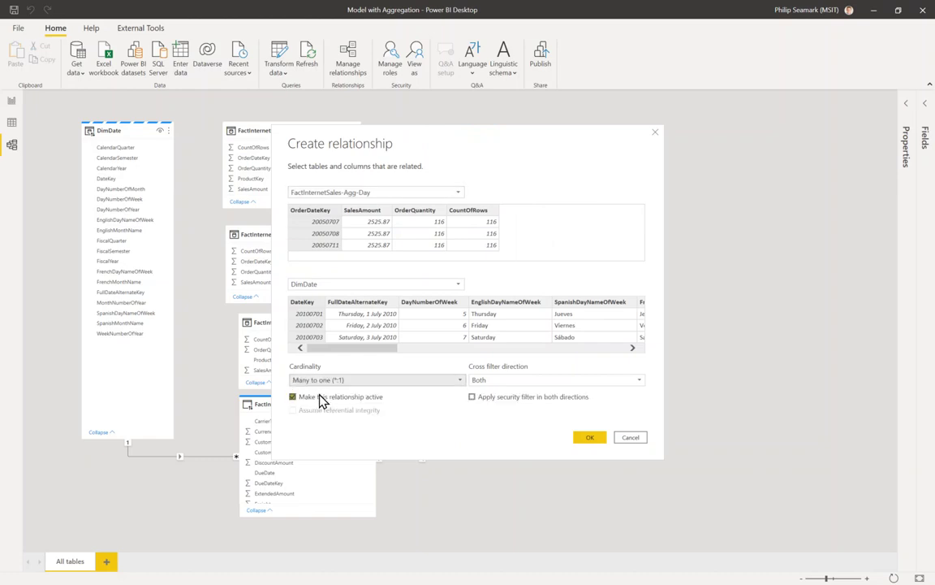
click(545, 381)
click(490, 397)
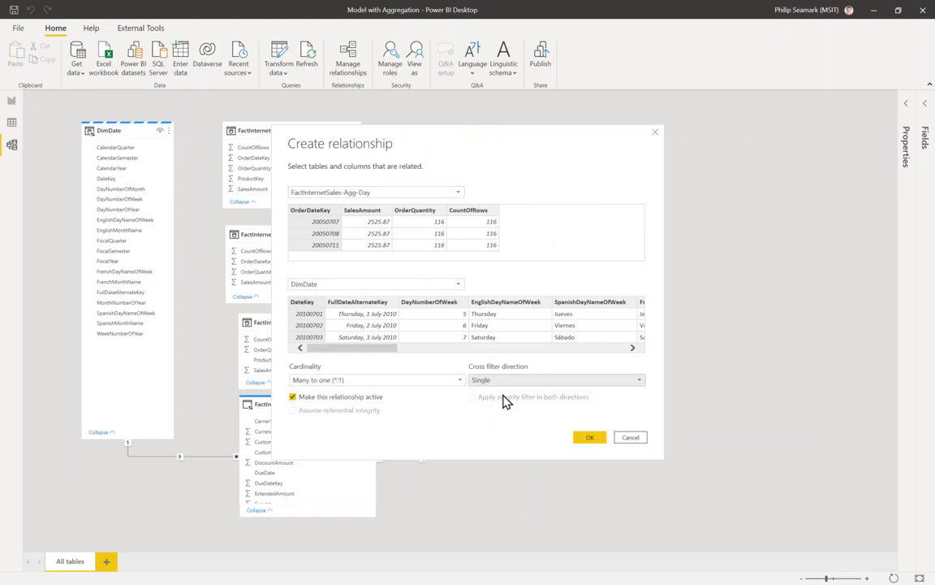
click(593, 439)
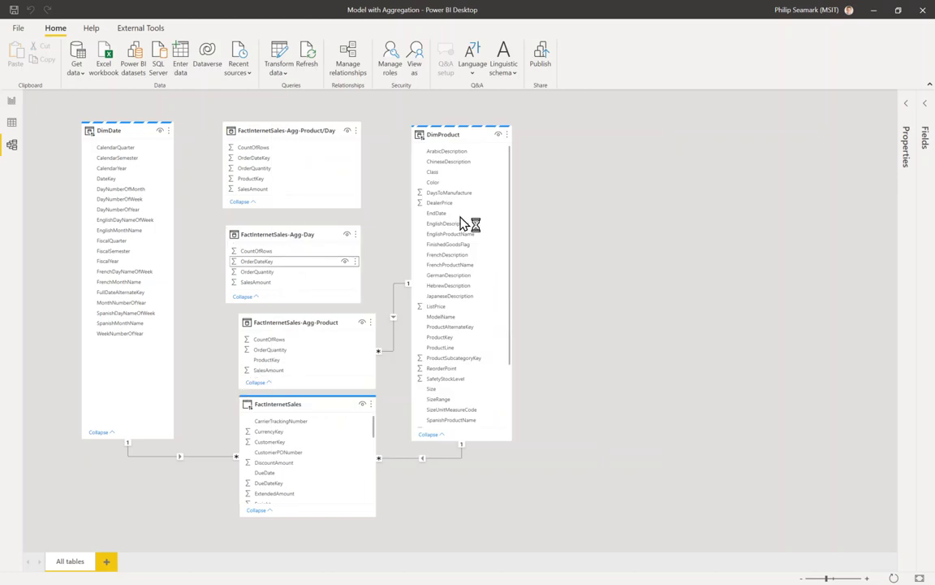
Relate Agg-Product/Day's ProductKey to DimProduct and its OrderDateKey to DimDate's DateKey
click(274, 130)
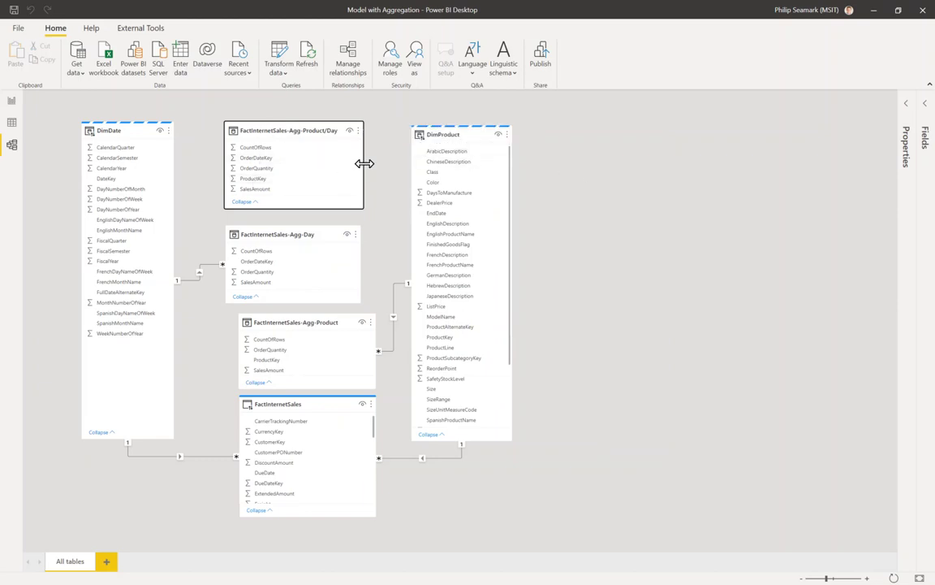
drag(257, 179, 444, 345)
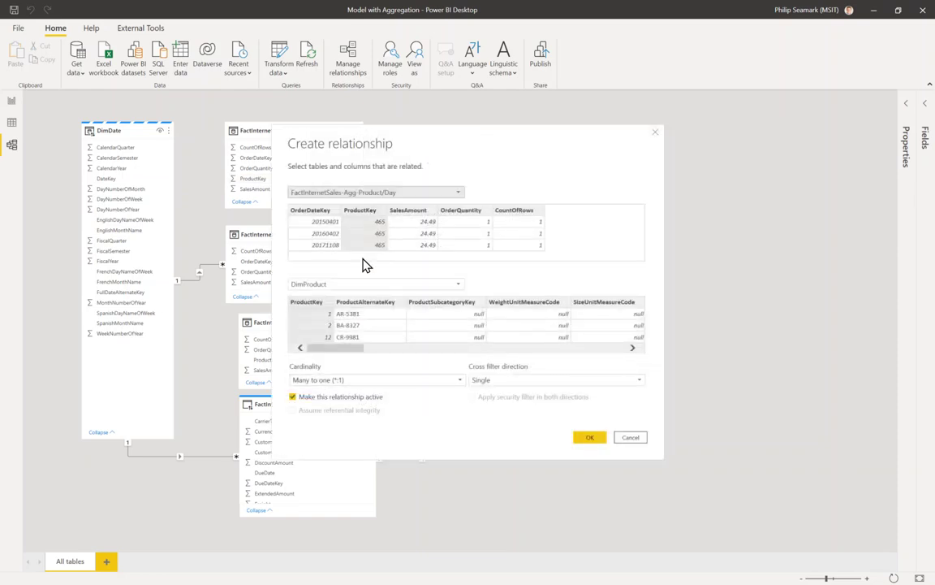
click(591, 440)
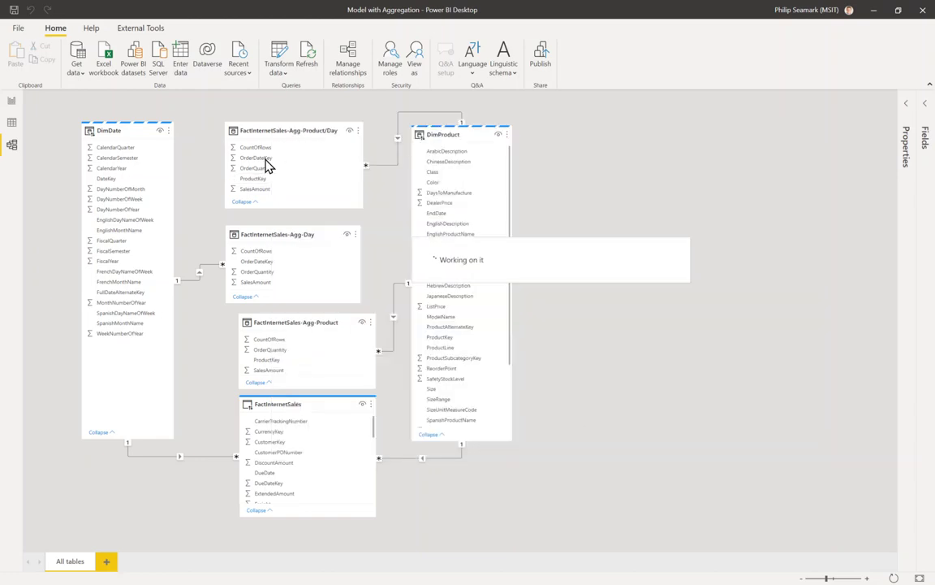
drag(267, 161, 119, 179)
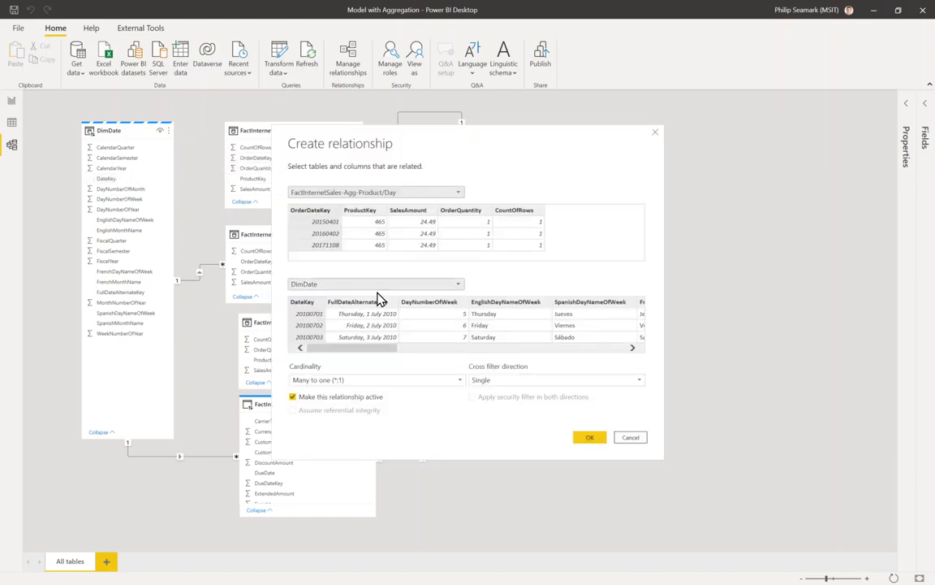
click(591, 439)
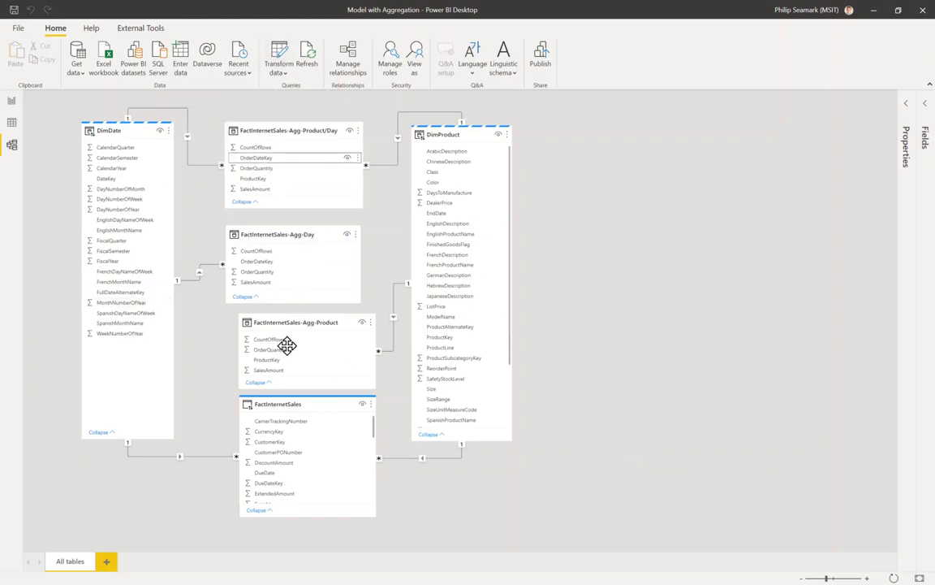
Nudge FactInternetSales, Agg-Product and Agg-Product/Day into place and open Agg-Product/Day's options
mouse_move(279, 404)
drag(279, 404, 261, 417)
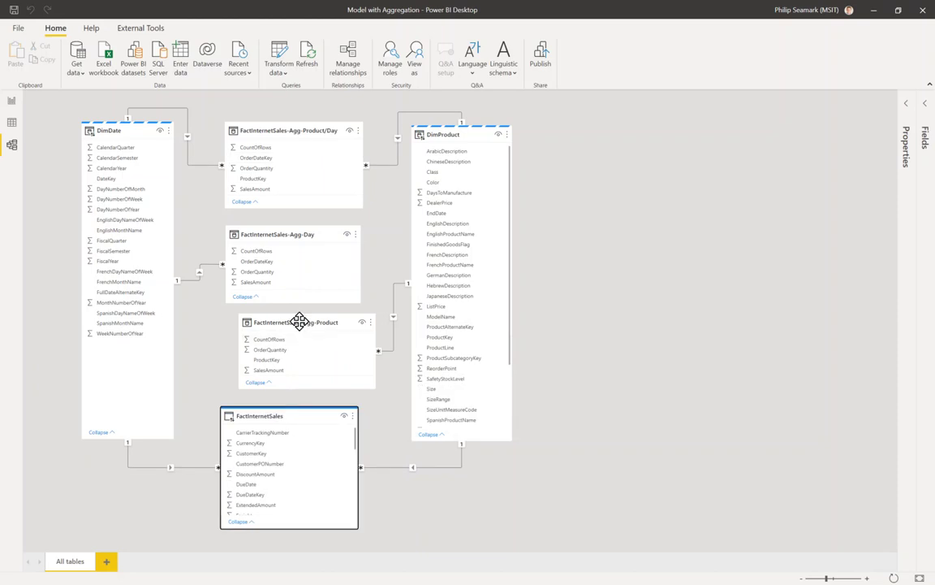
drag(298, 322, 277, 334)
mouse_move(288, 134)
mouse_move(288, 134)
mouse_down()
mouse_move(281, 143)
mouse_move(284, 136)
mouse_up()
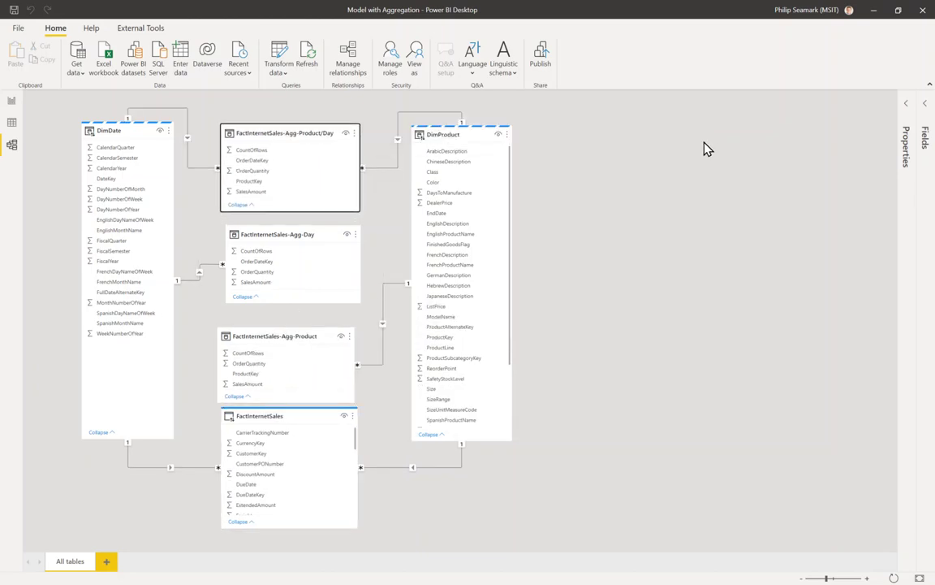
click(354, 135)
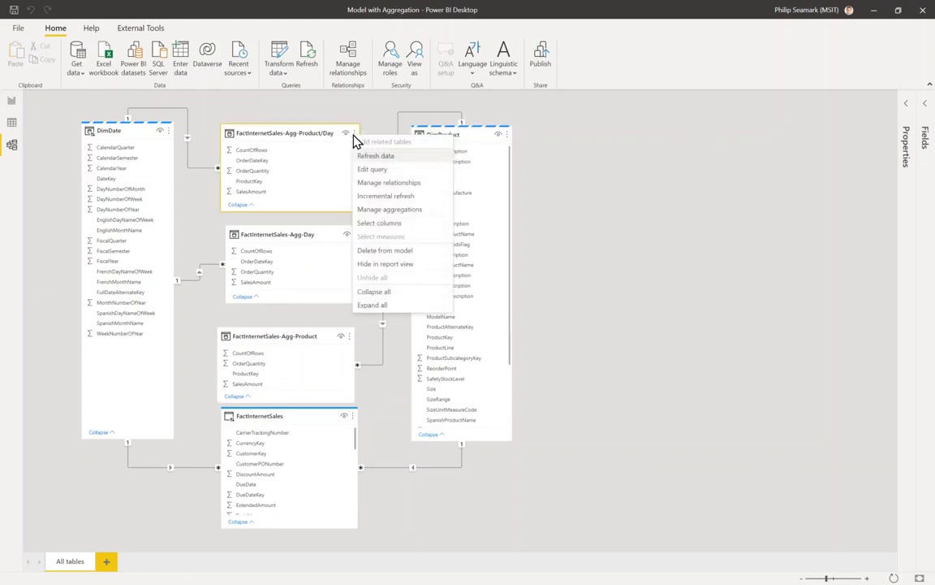
Set CountOfRows to Count table rows of FactInternetSales in Manage aggregations
click(402, 213)
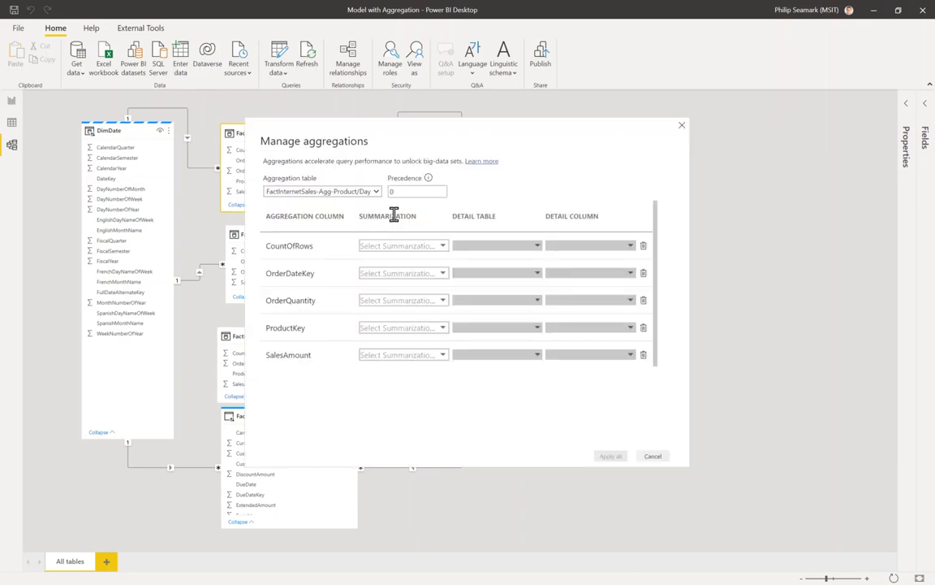
click(445, 246)
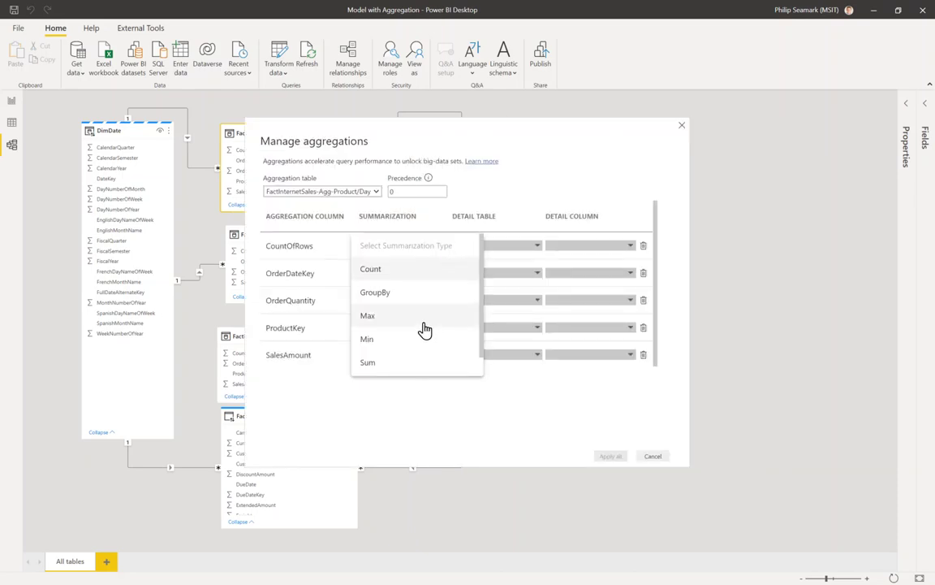
scroll(424, 329, down, 1)
click(397, 367)
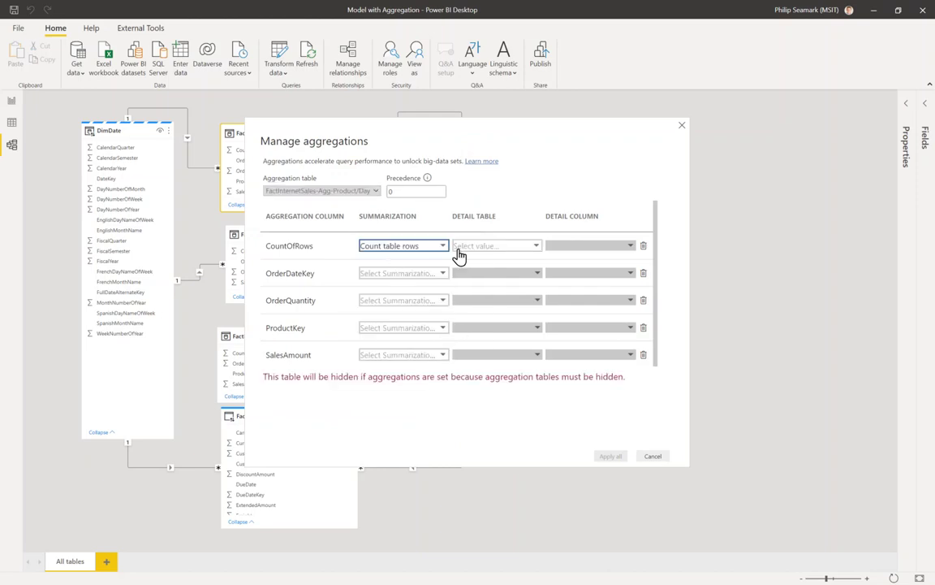
click(534, 247)
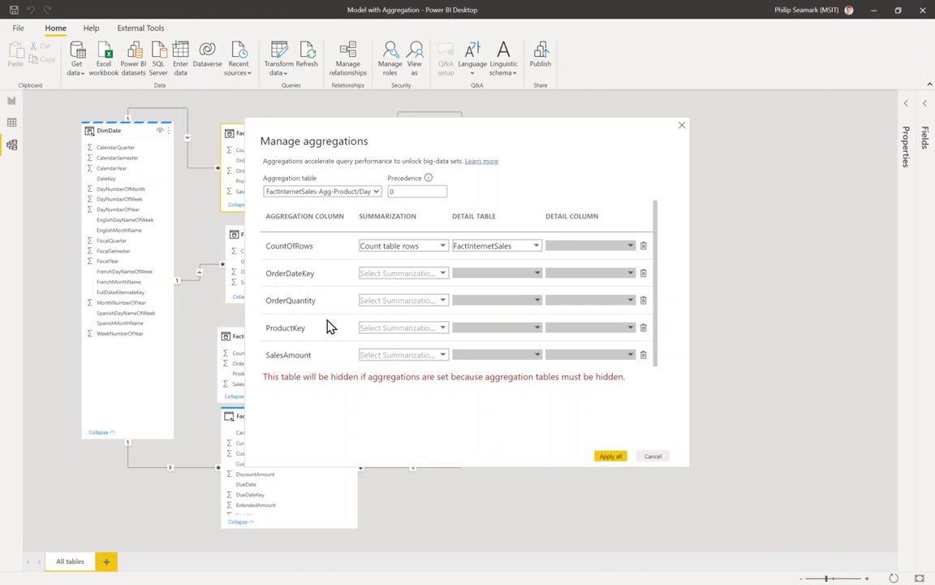
Map OrderQuantity to Sum of FactInternetSales OrderQuantity
click(445, 303)
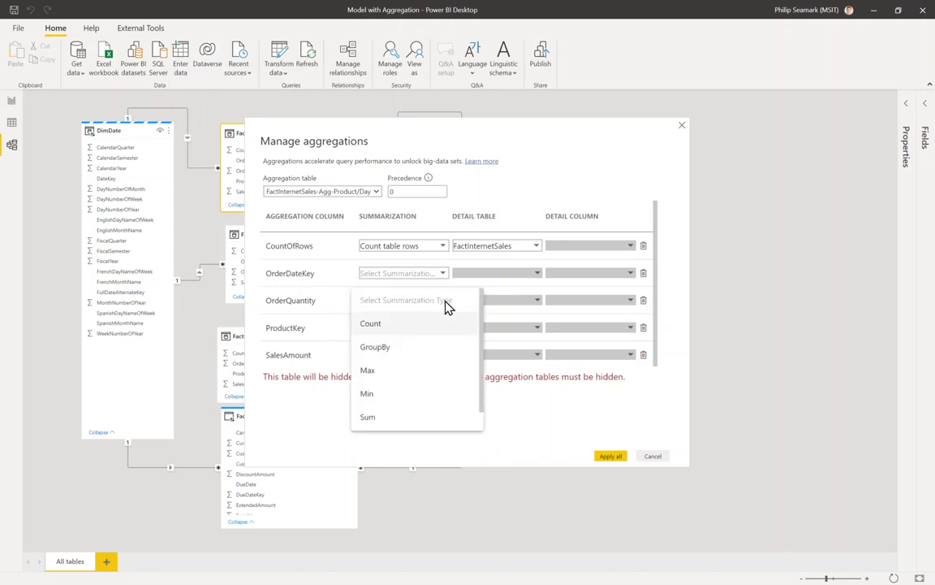
click(376, 418)
click(537, 301)
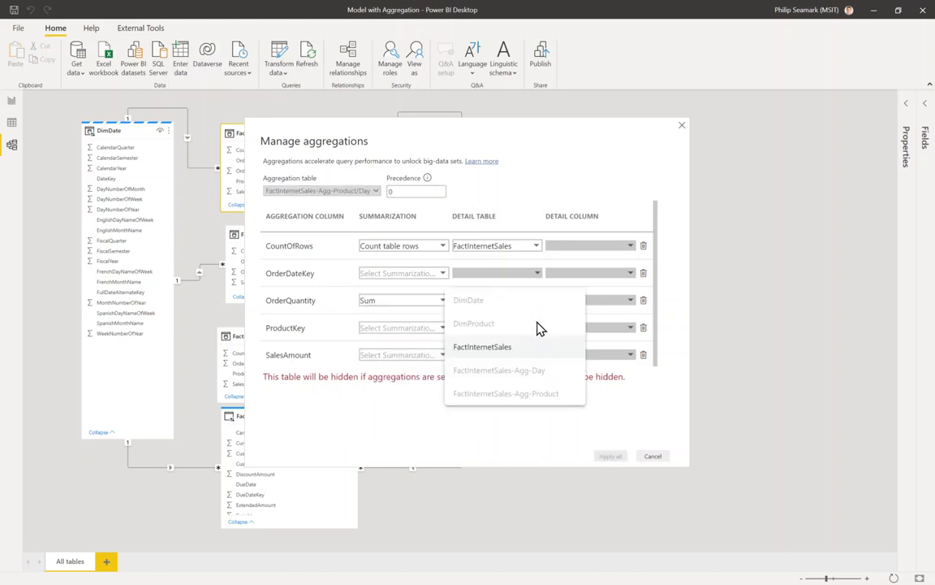
click(509, 349)
click(630, 302)
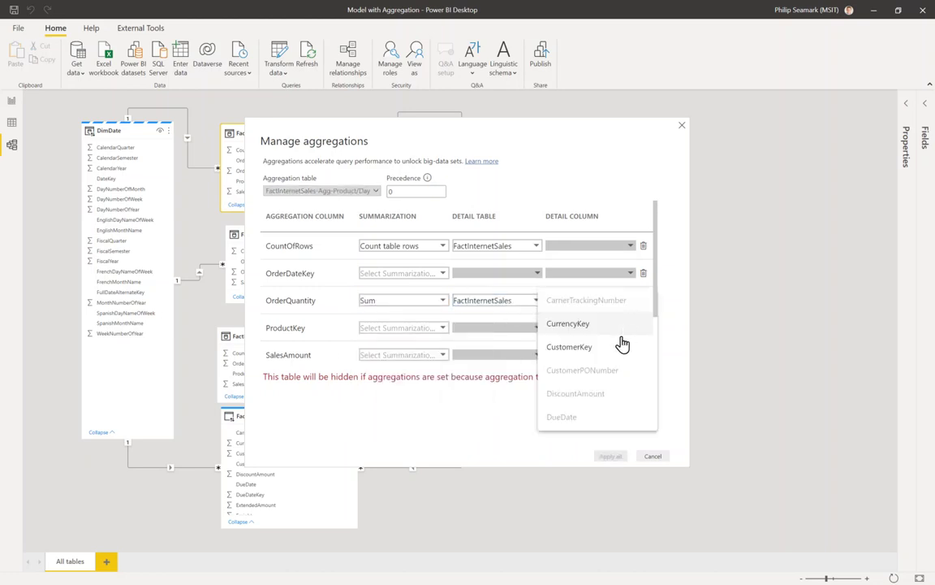
scroll(621, 349, down, 2)
scroll(628, 358, down, 2)
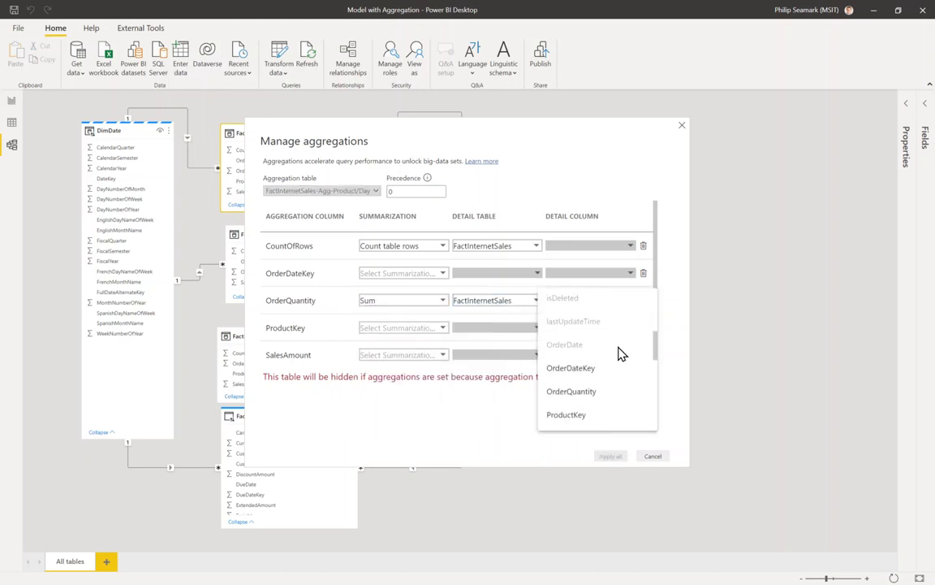
click(580, 393)
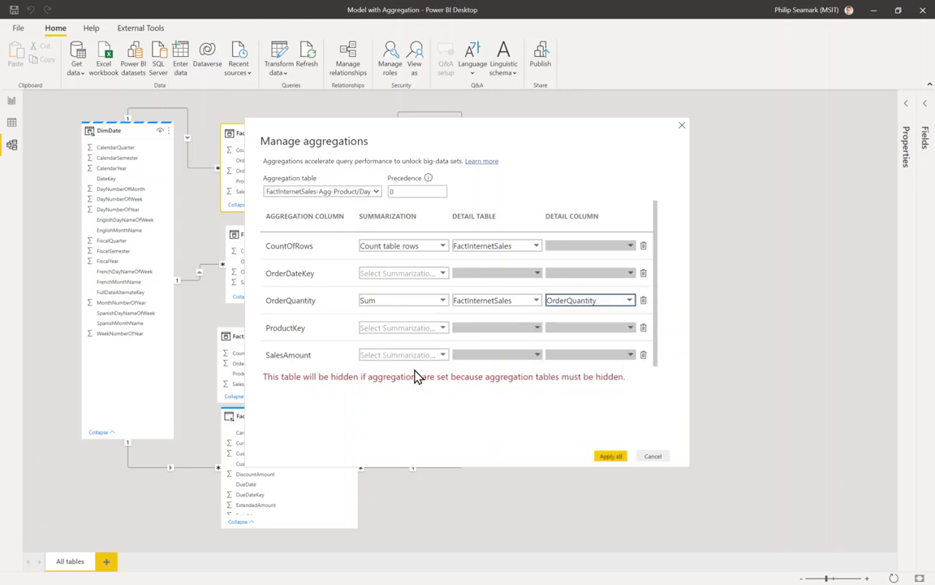
Start a Sum mapping for SalesAmount, then clear that row and apply the aggregations
click(440, 357)
click(422, 353)
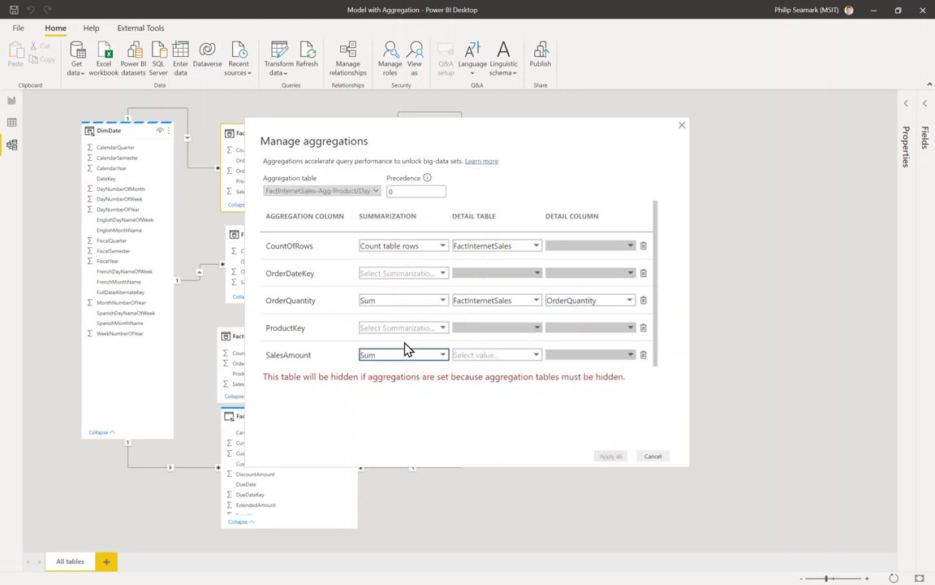
click(536, 356)
click(486, 401)
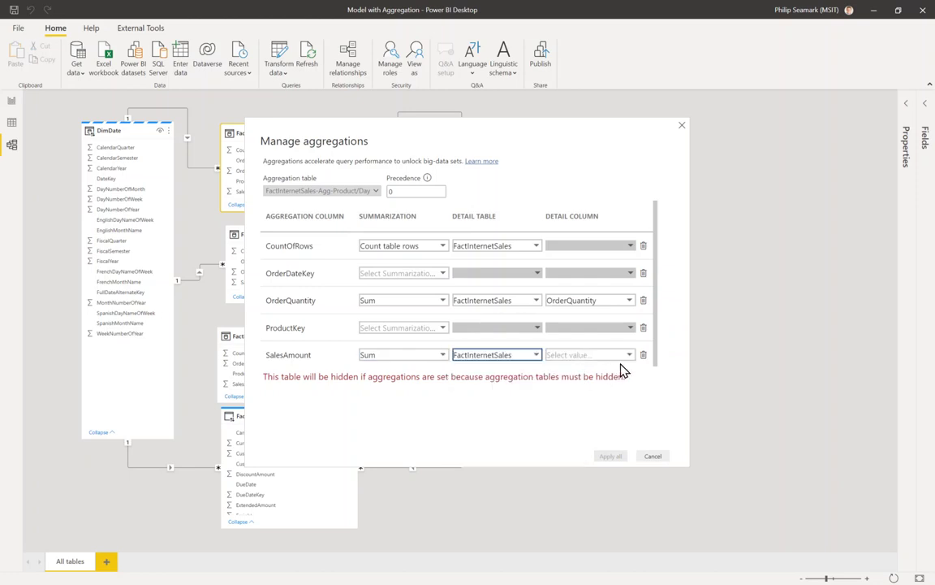
click(630, 356)
drag(656, 243, 660, 317)
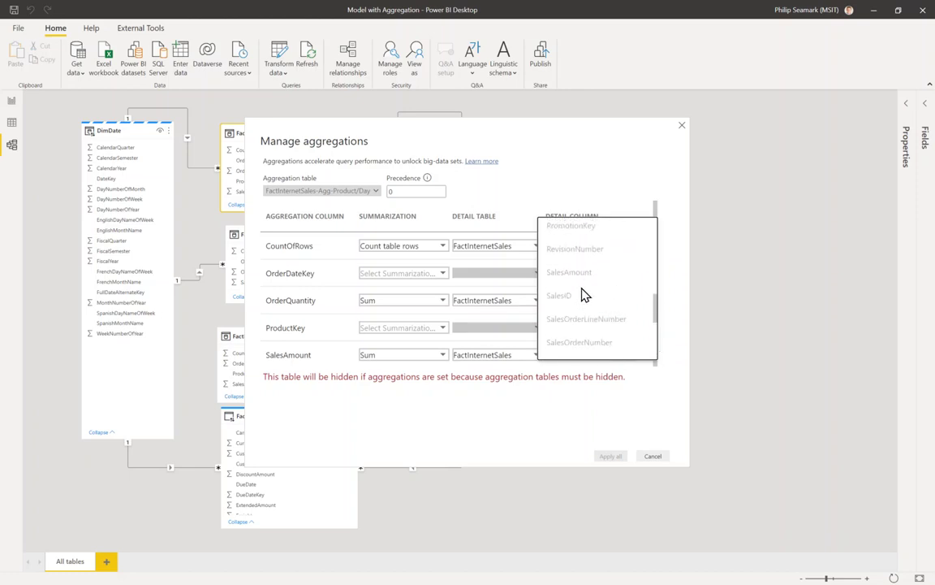
mouse_move(581, 281)
click(643, 415)
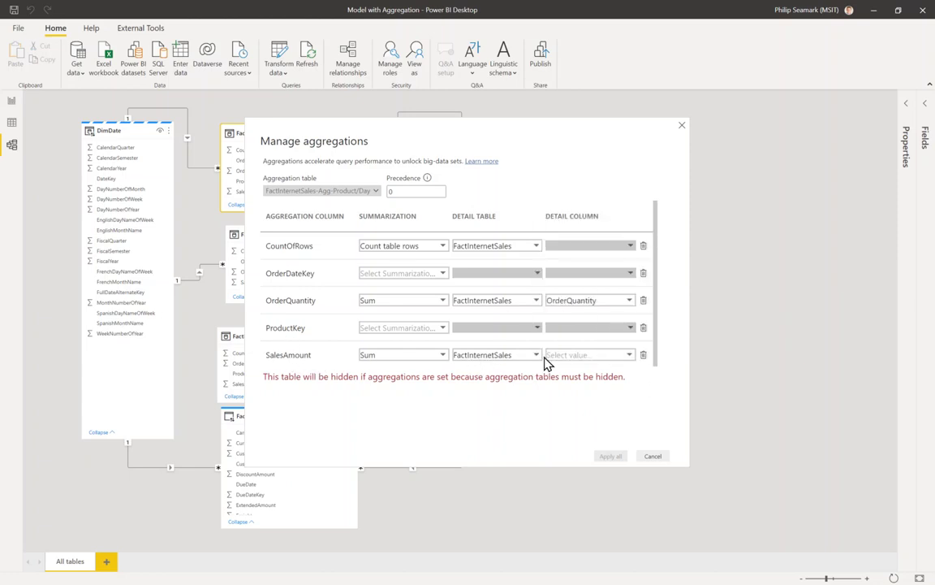
click(643, 358)
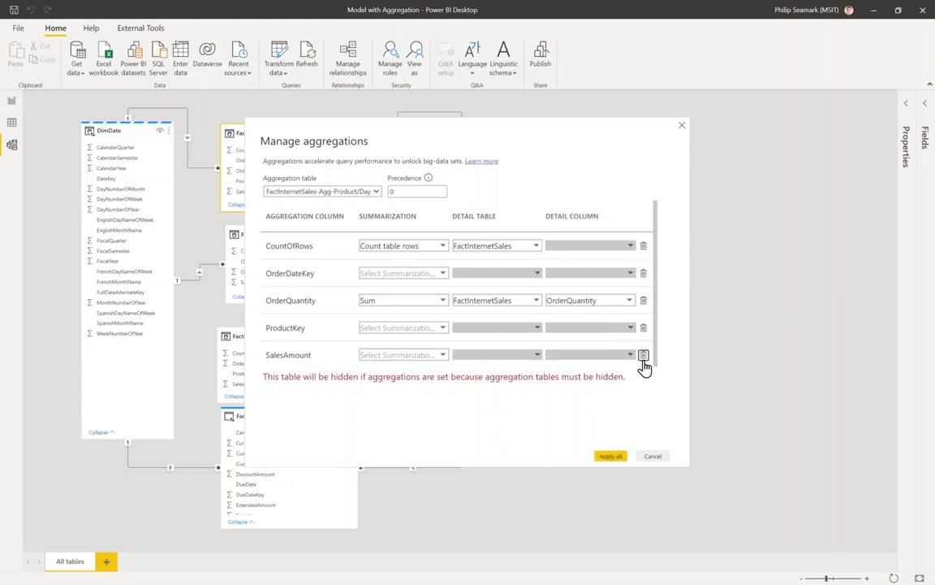
click(611, 457)
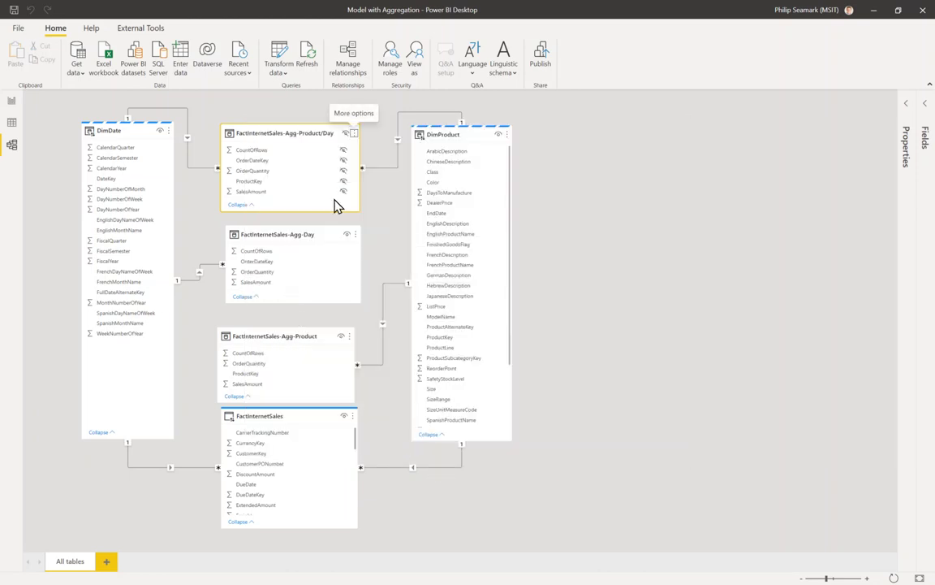
Show the properties of FactInternetSales' SalesAmount column: Fixed decimal number, Currency format
click(928, 108)
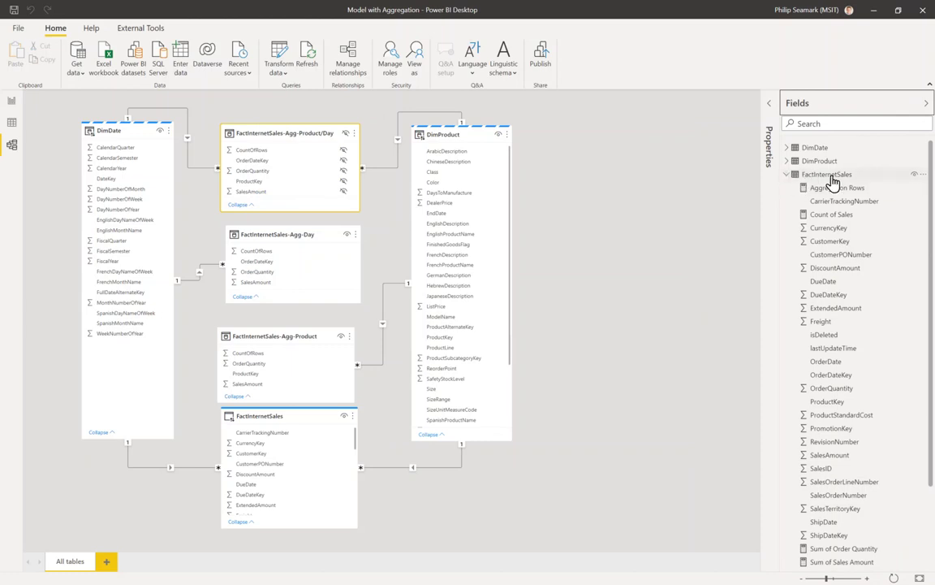
mouse_move(833, 181)
click(838, 458)
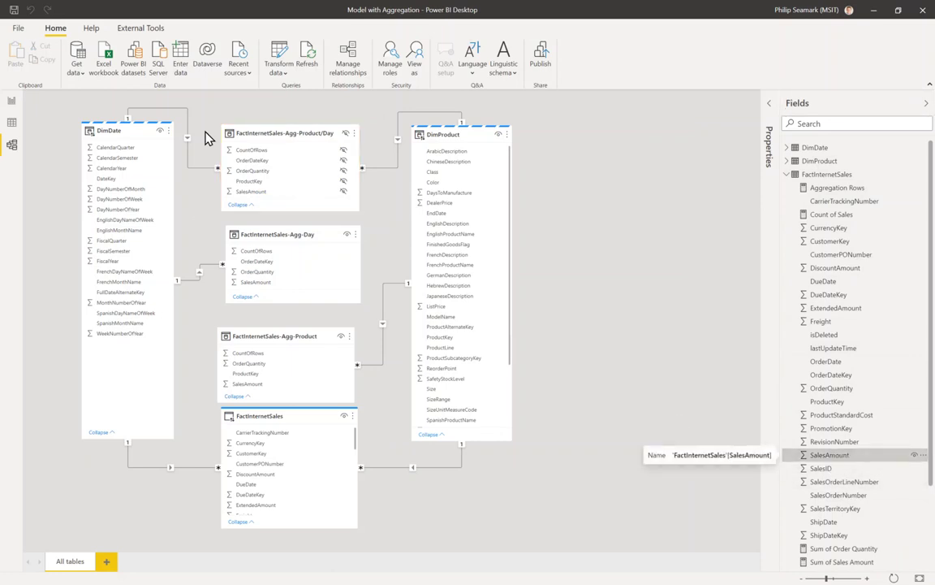
click(124, 29)
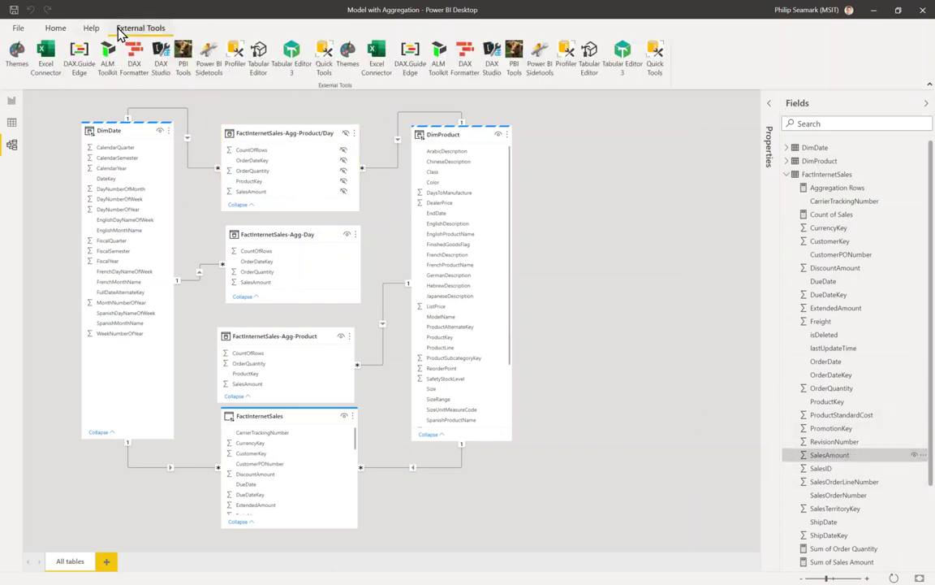
click(769, 104)
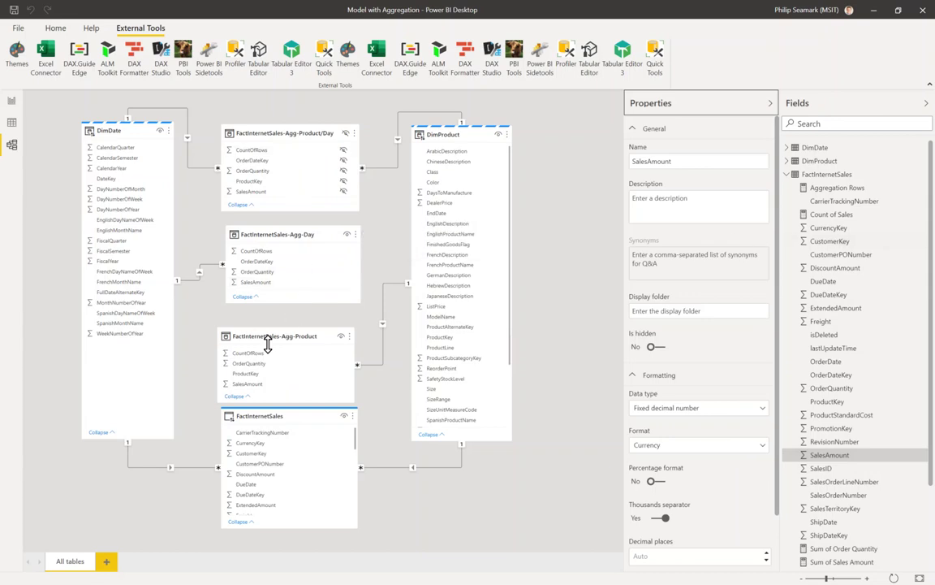
Change SalesAmount to Fixed decimal number in the Agg-Day and Agg-Product tables
click(786, 174)
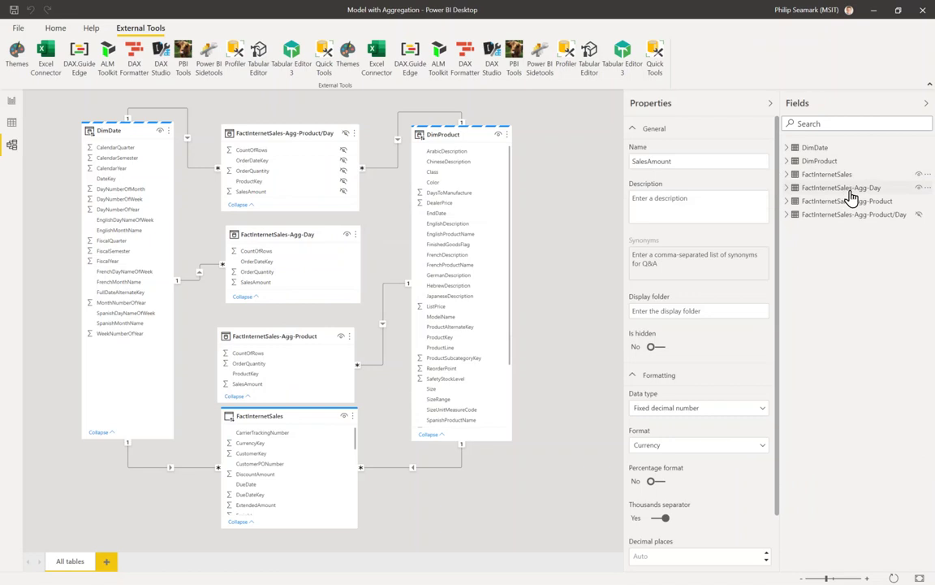
click(786, 188)
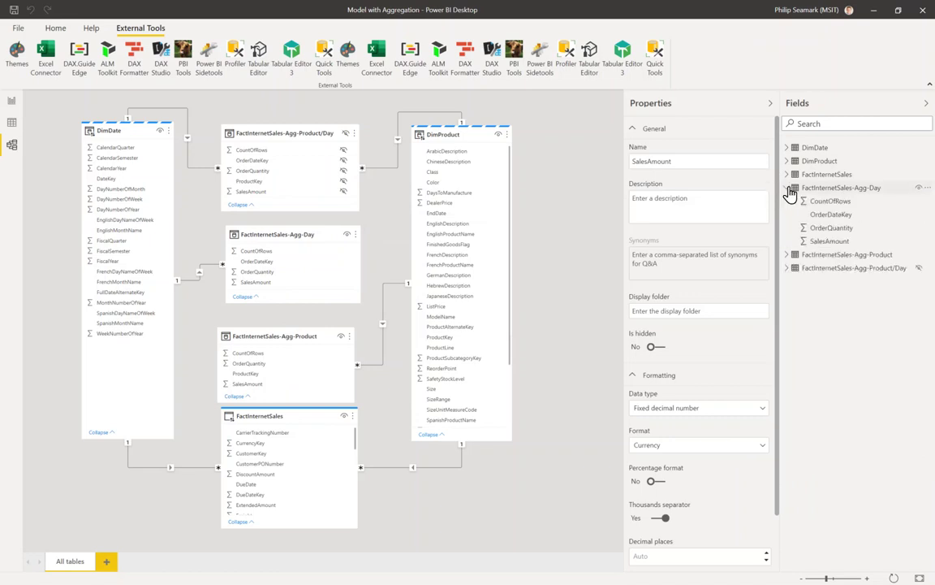
click(836, 242)
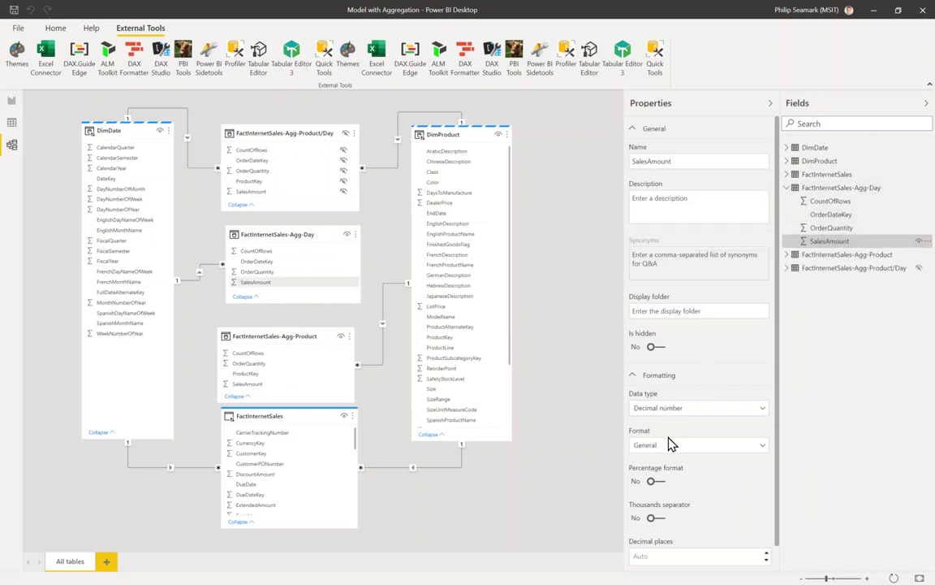
click(679, 412)
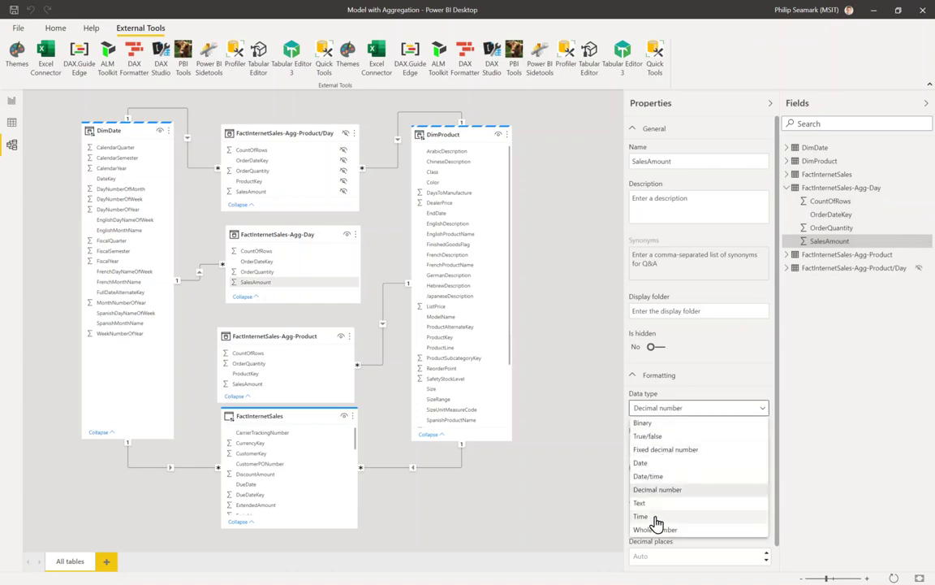
click(664, 457)
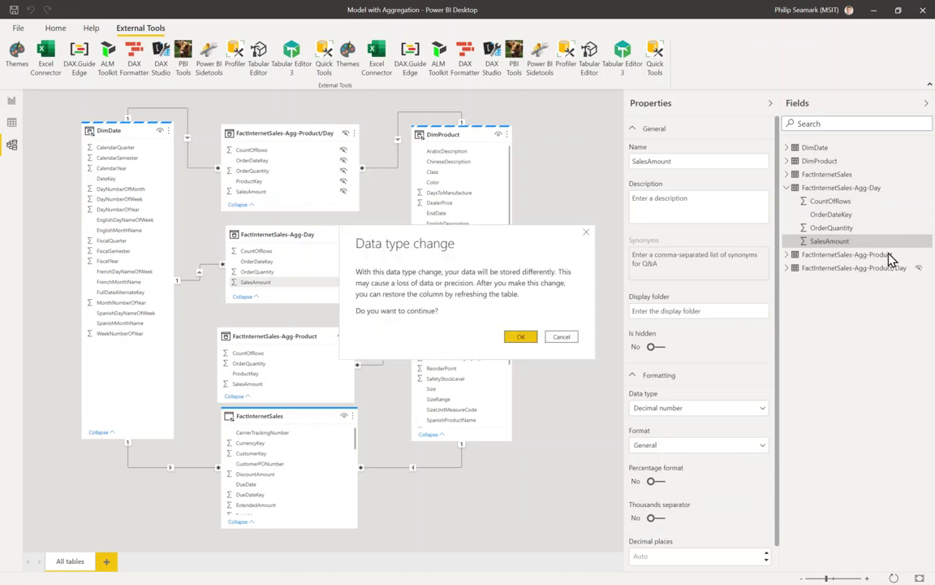
click(517, 340)
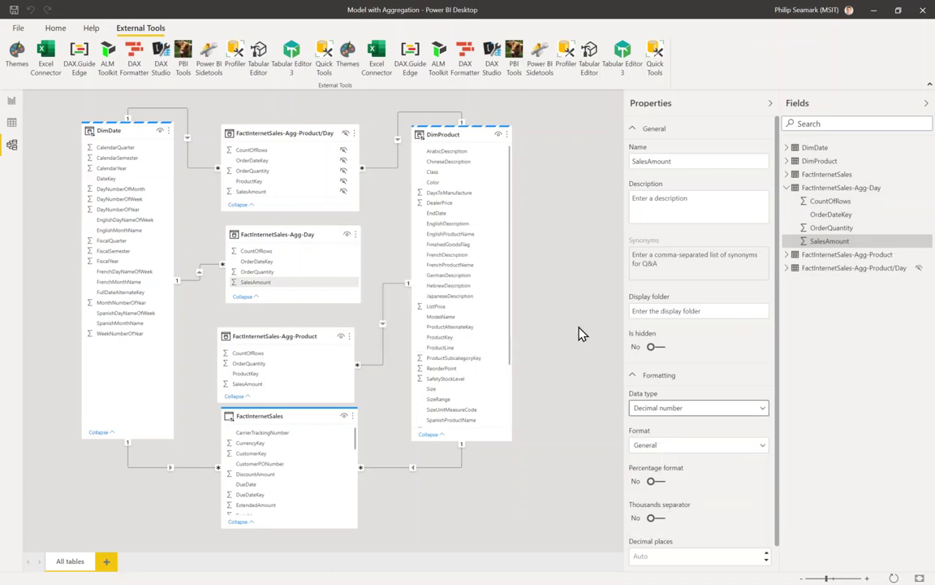
click(787, 256)
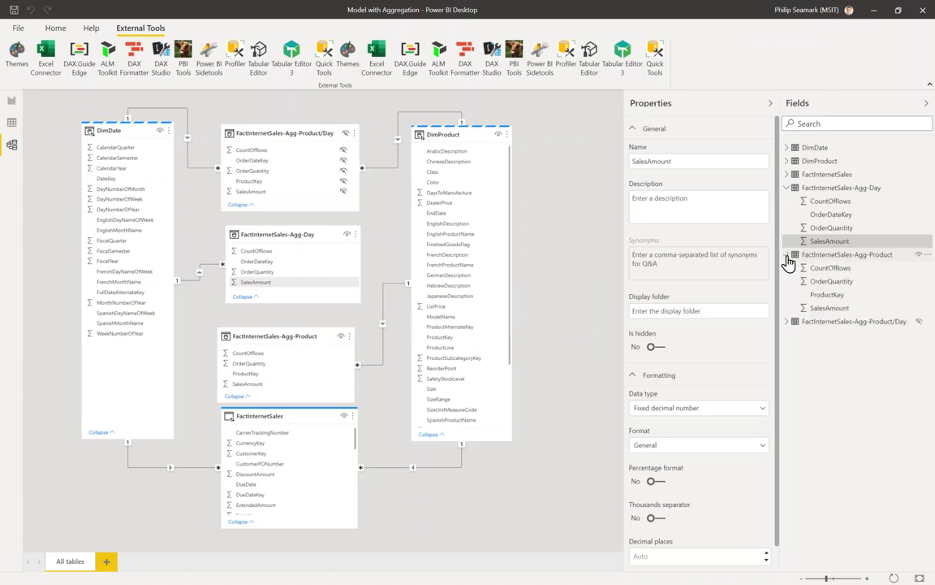
click(840, 312)
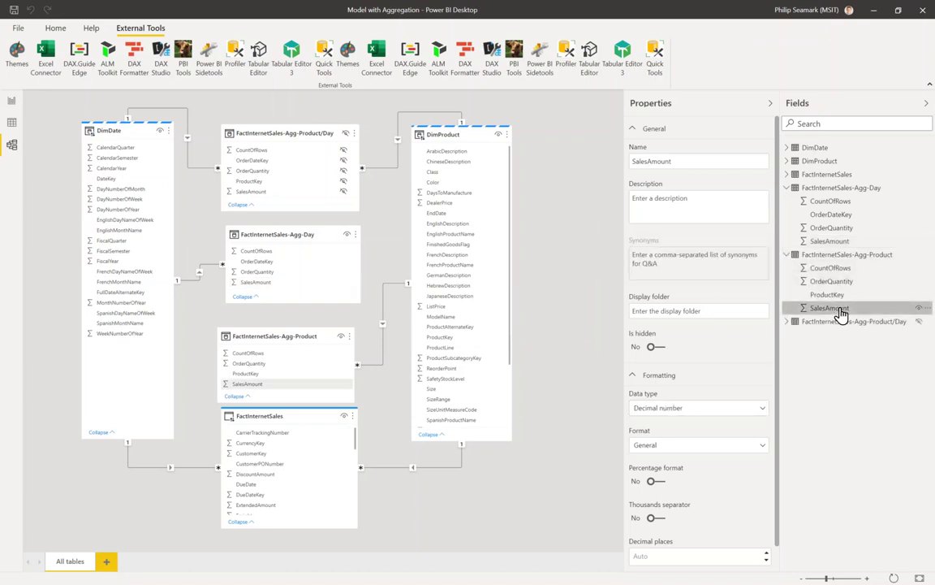
click(736, 409)
click(698, 449)
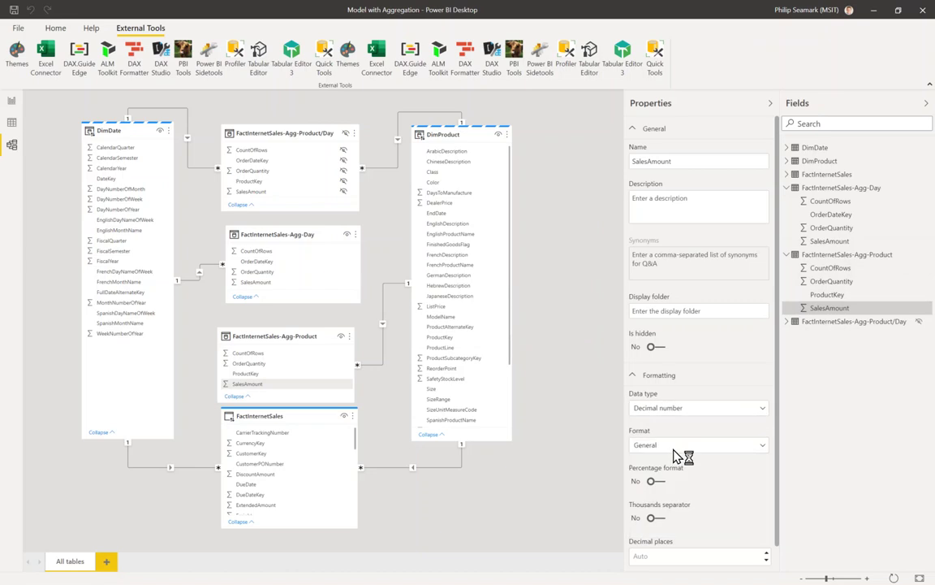
click(528, 339)
Change SalesAmount in FactInternetSales-Agg-Product/Day to Fixed decimal number
click(785, 322)
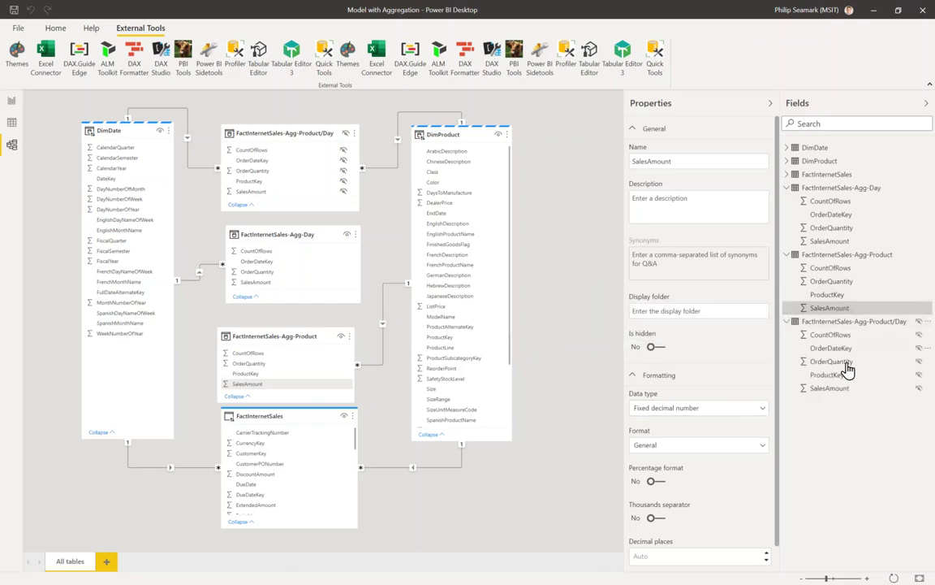
click(830, 388)
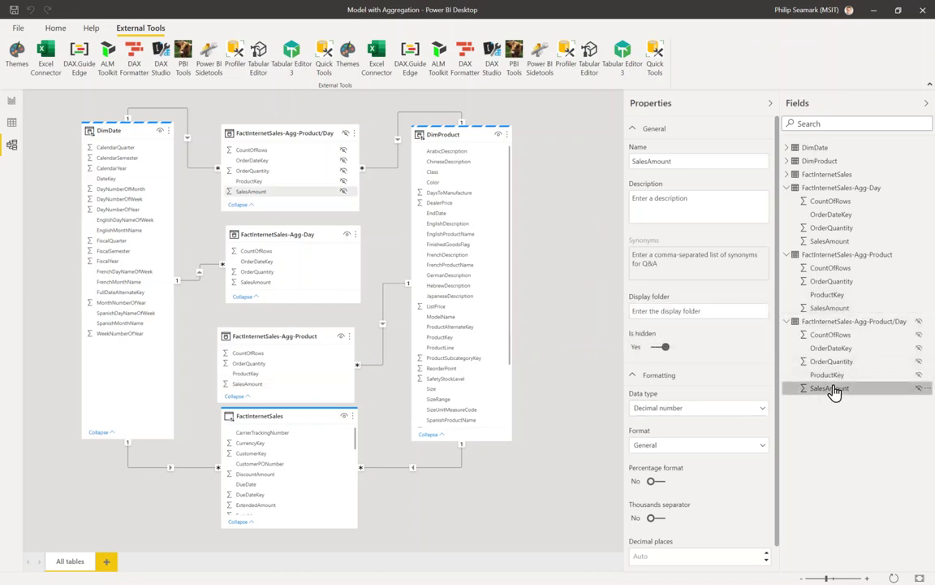
click(759, 408)
click(691, 452)
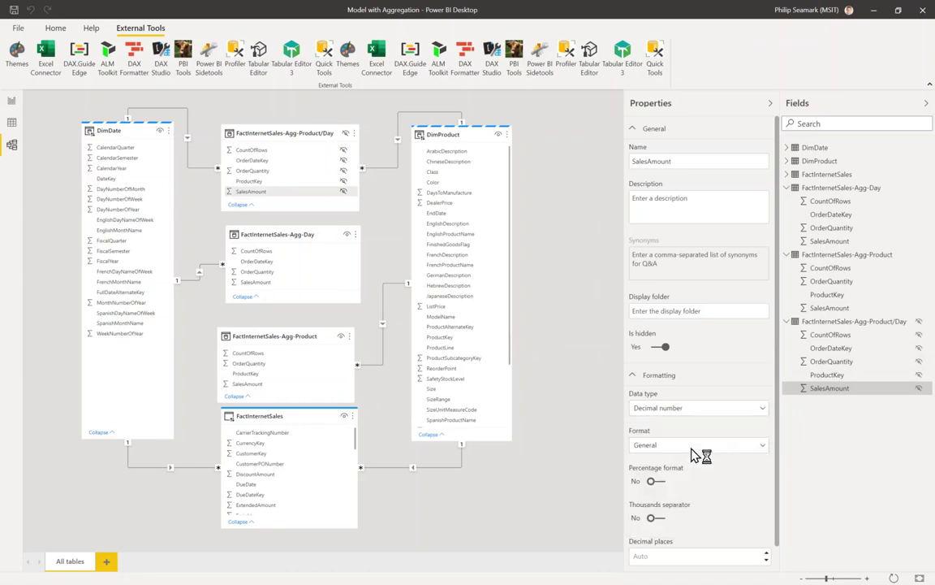
click(510, 338)
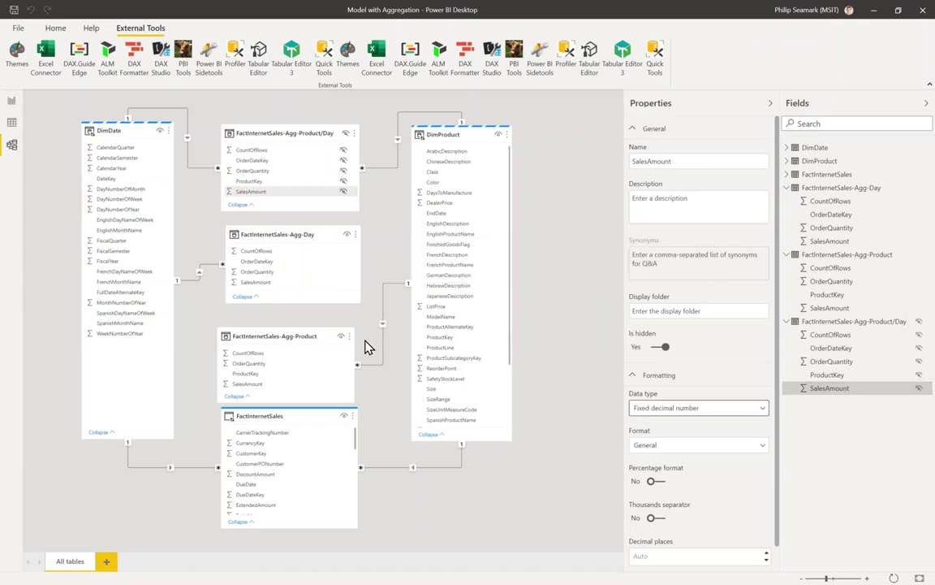
mouse_move(341, 349)
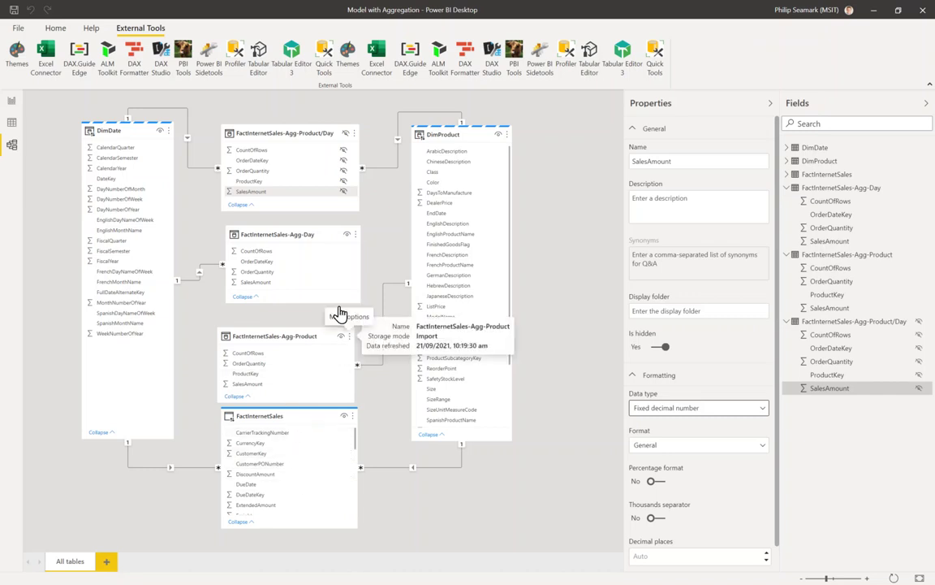
click(354, 134)
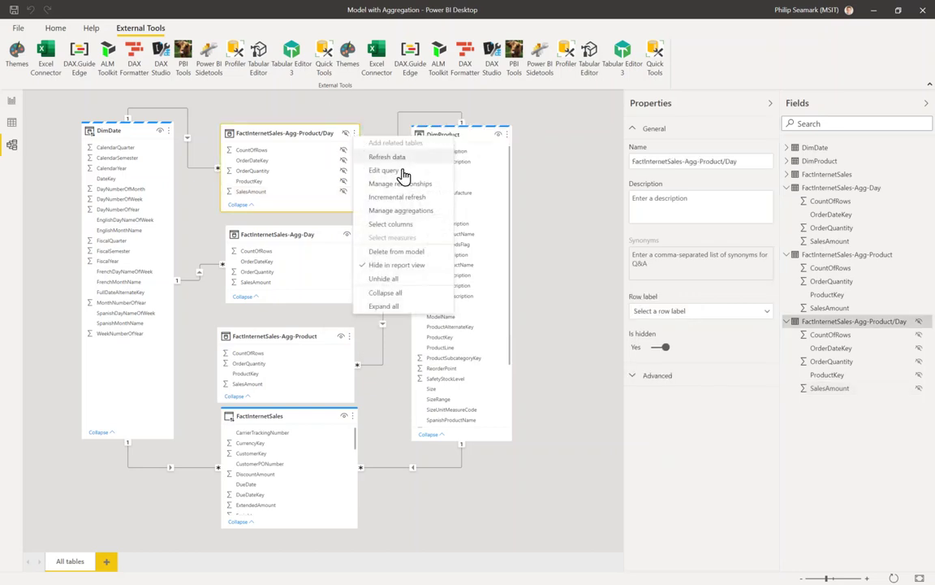
Map Product/Day SalesAmount to Sum of FactInternetSales[SalesAmount] and apply all
click(409, 212)
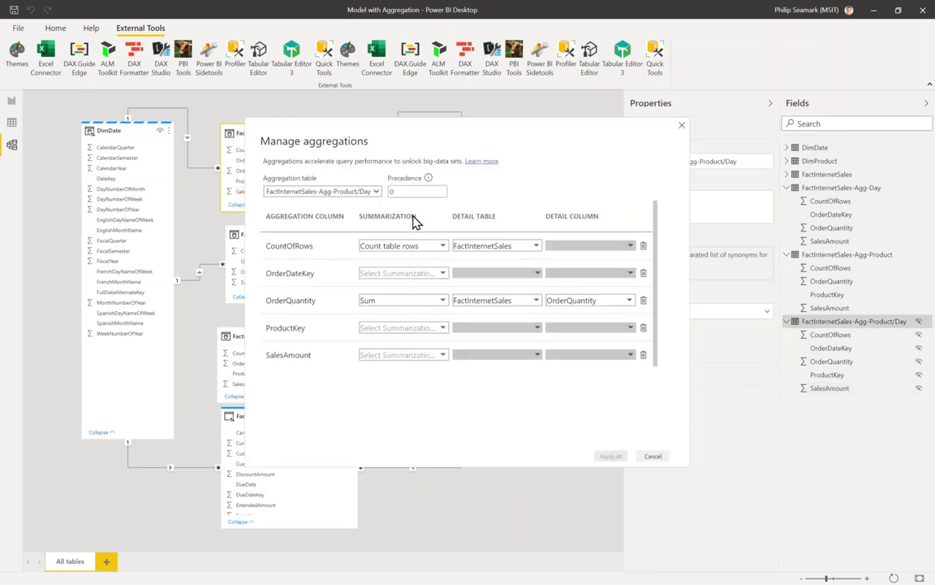
click(439, 357)
click(420, 356)
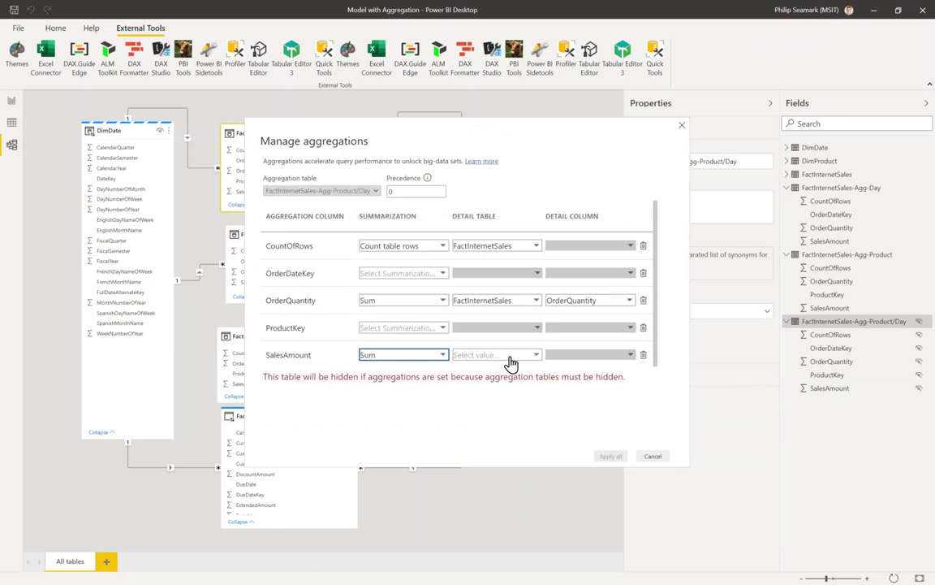
click(536, 359)
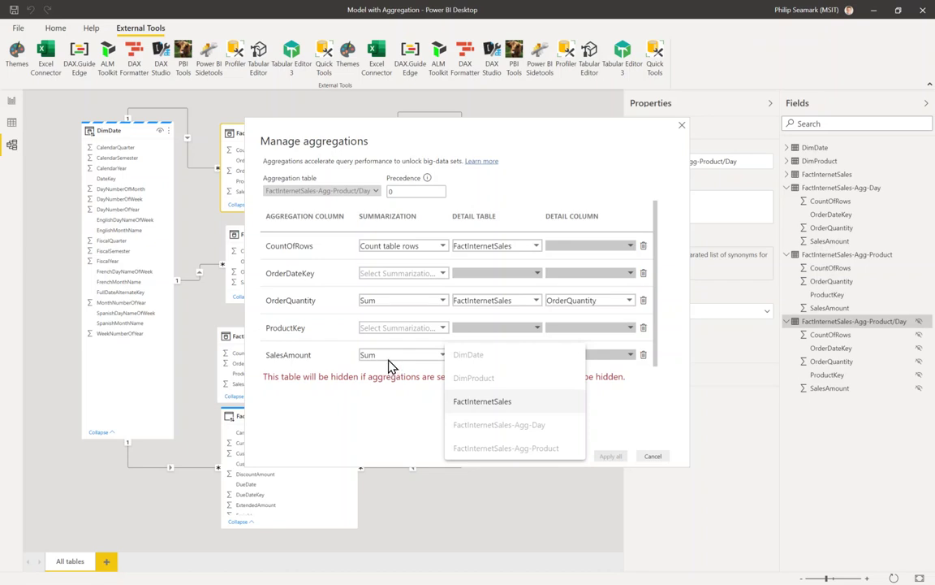
click(482, 410)
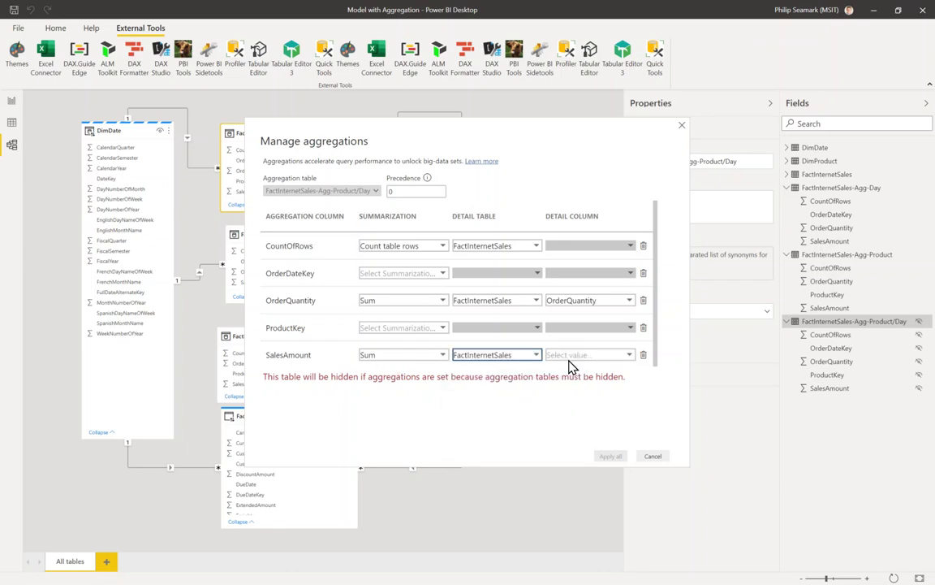
click(632, 363)
drag(658, 244, 647, 311)
click(599, 307)
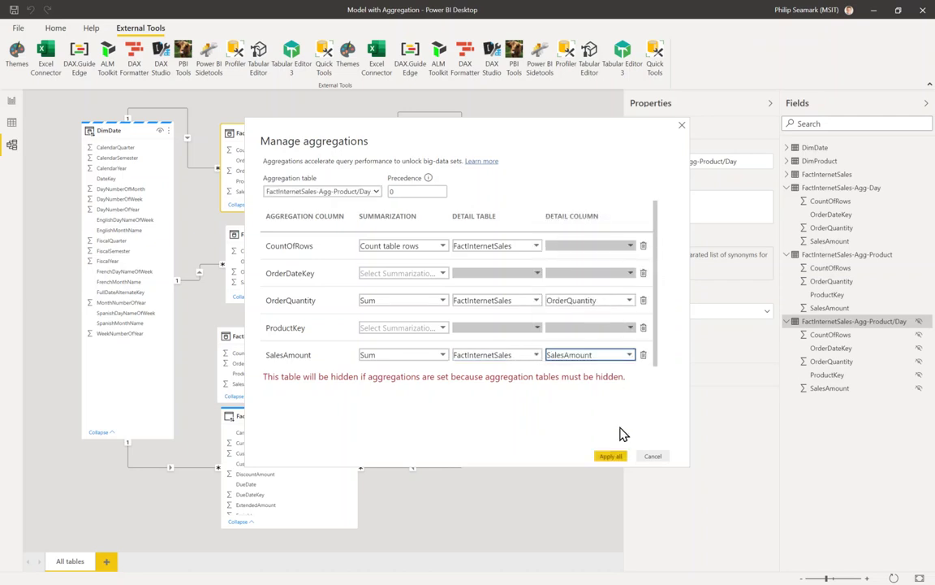
click(611, 457)
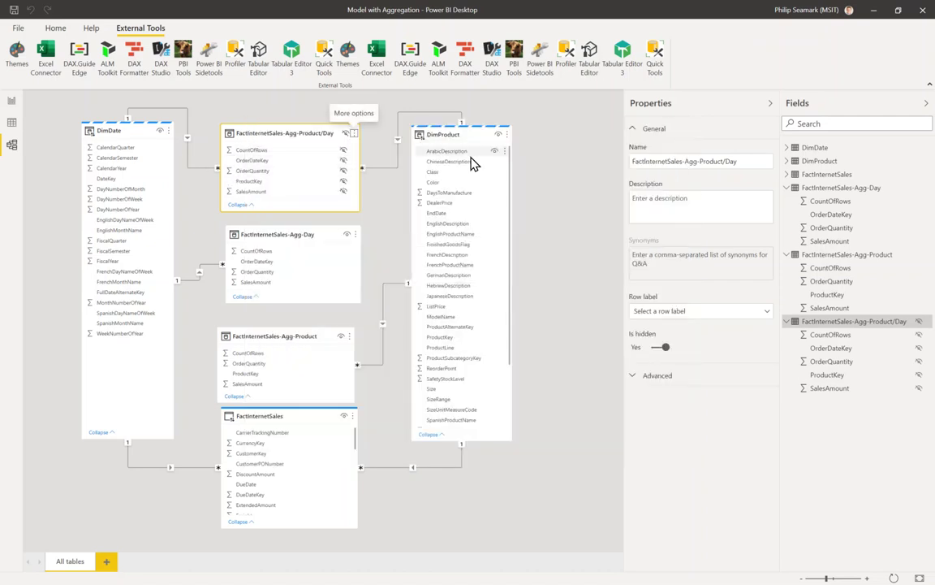
Reopen the Product/Day aggregation mappings to review them, closing without changes
click(354, 133)
click(421, 211)
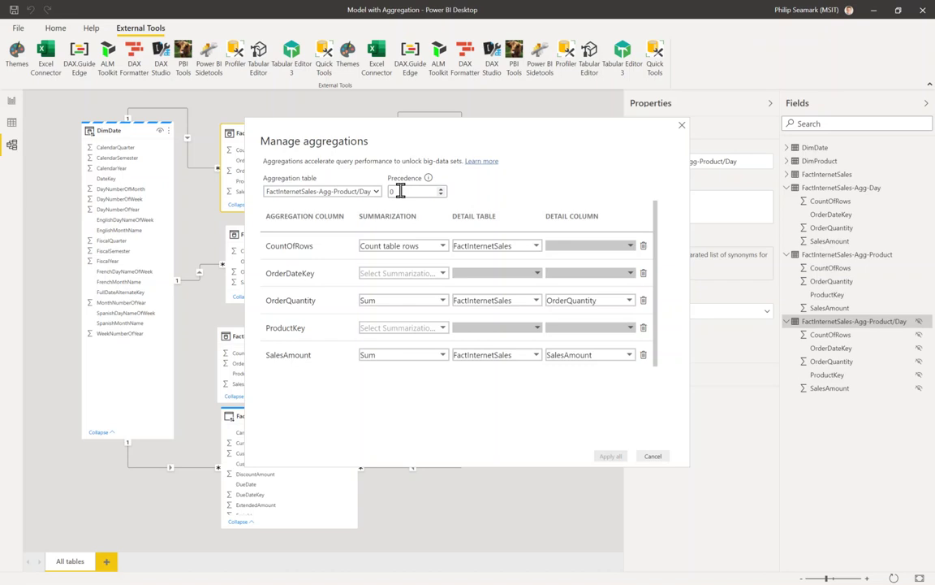
click(653, 455)
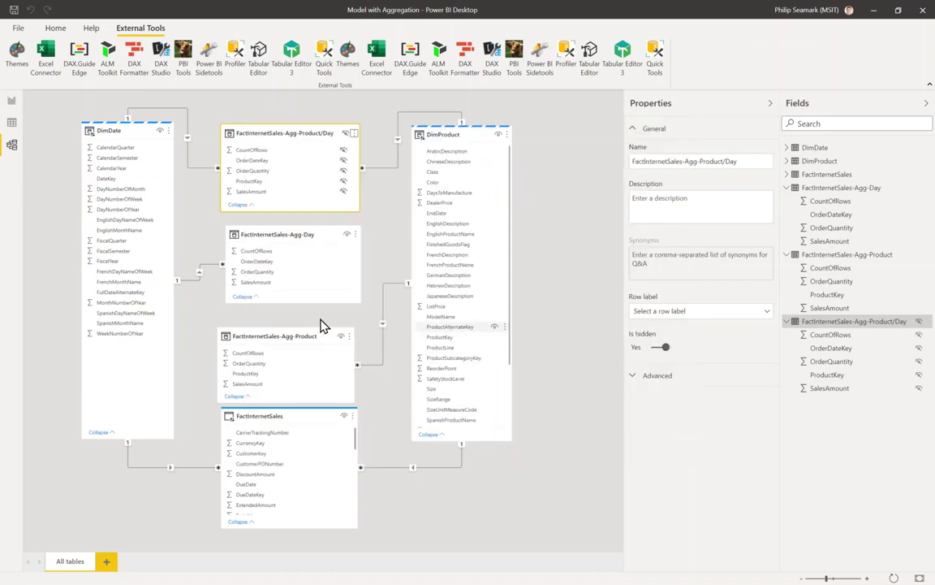
click(355, 235)
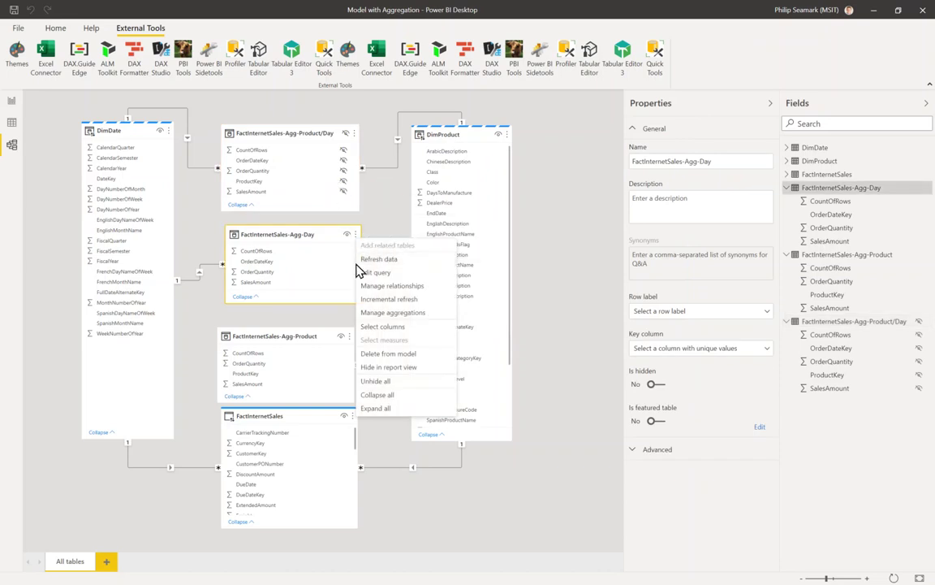
Check the model relationships, then set the Agg-Day aggregation precedence to 10
click(414, 289)
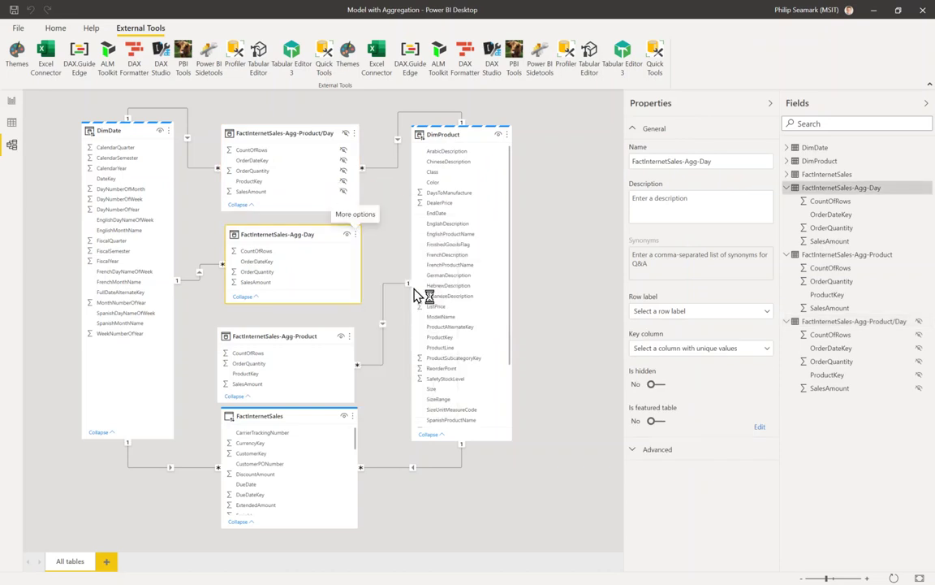
click(665, 151)
click(355, 235)
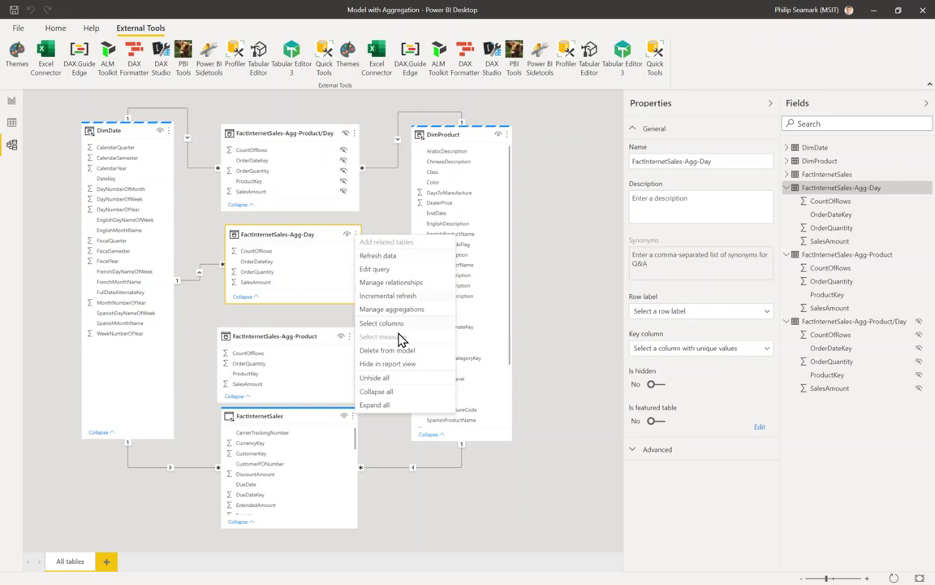
click(410, 310)
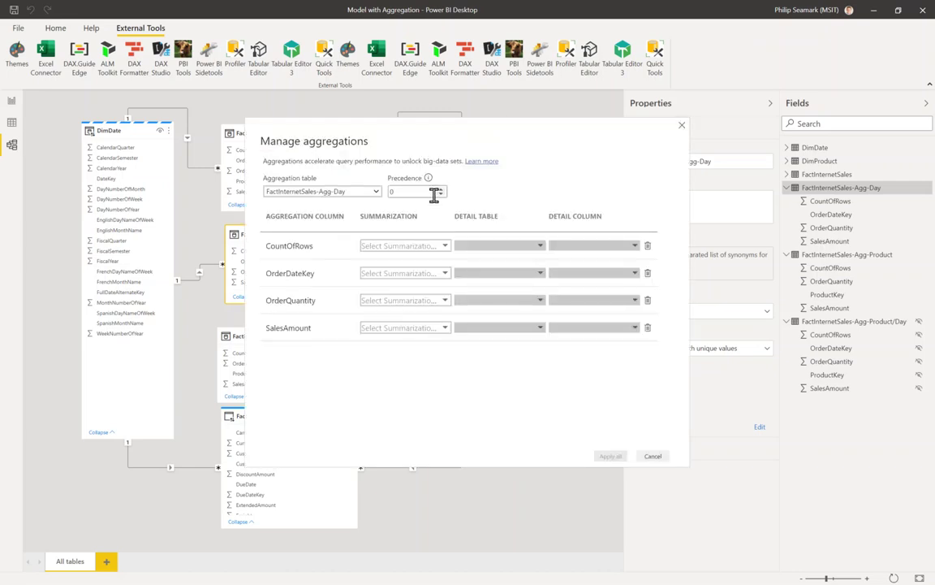
click(435, 193)
text(10)
Map CountOfRows to Count table rows and OrderQuantity to Sum, both from FactInternetSales
click(445, 247)
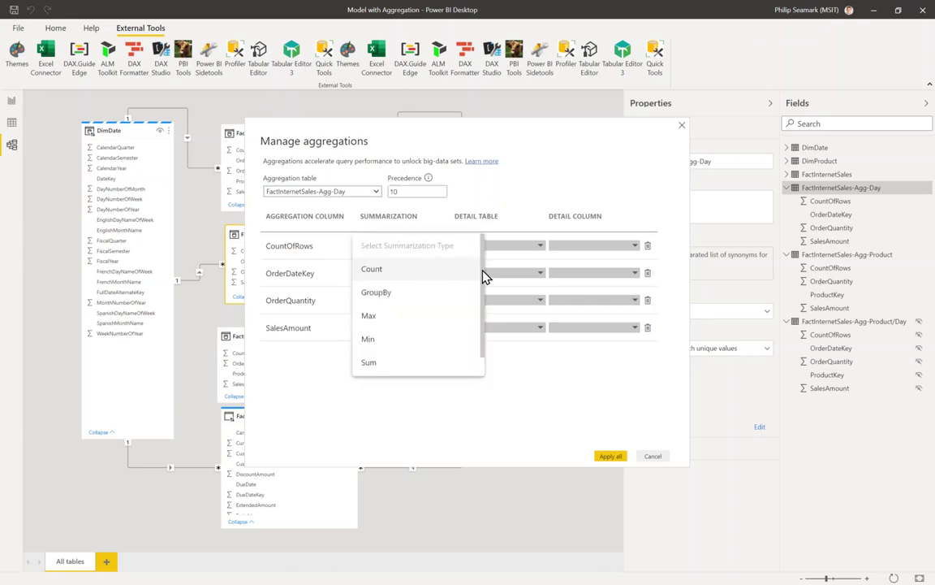
scroll(480, 319, down, 1)
click(411, 369)
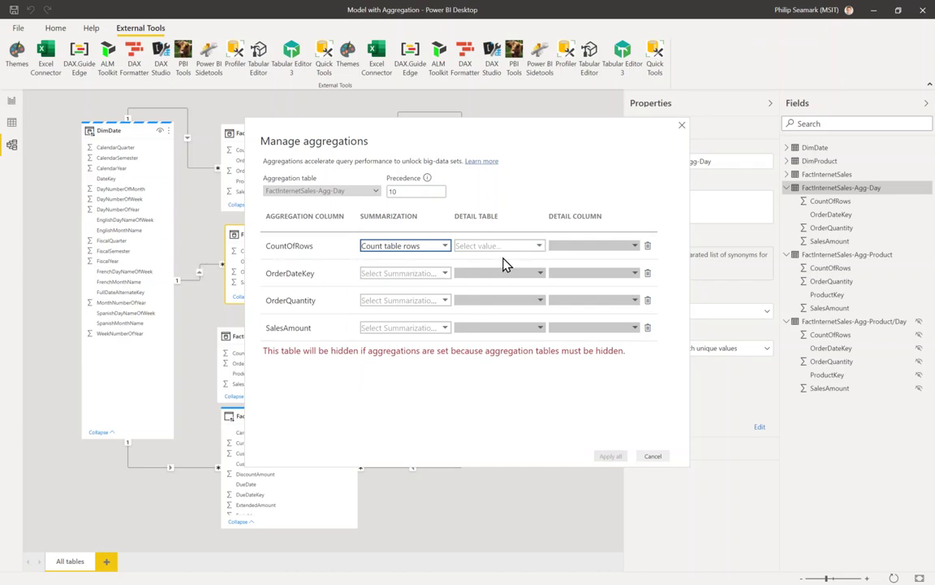
click(539, 246)
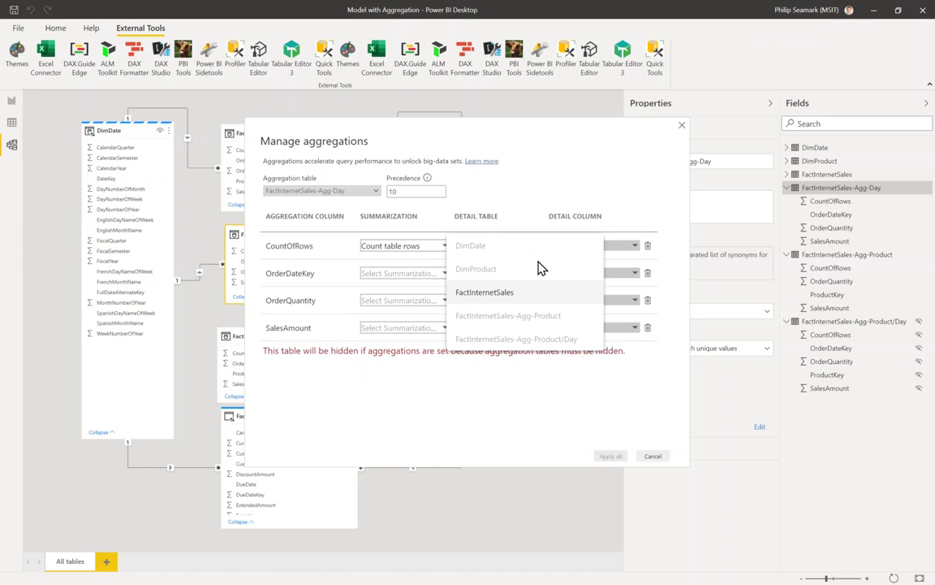
click(510, 302)
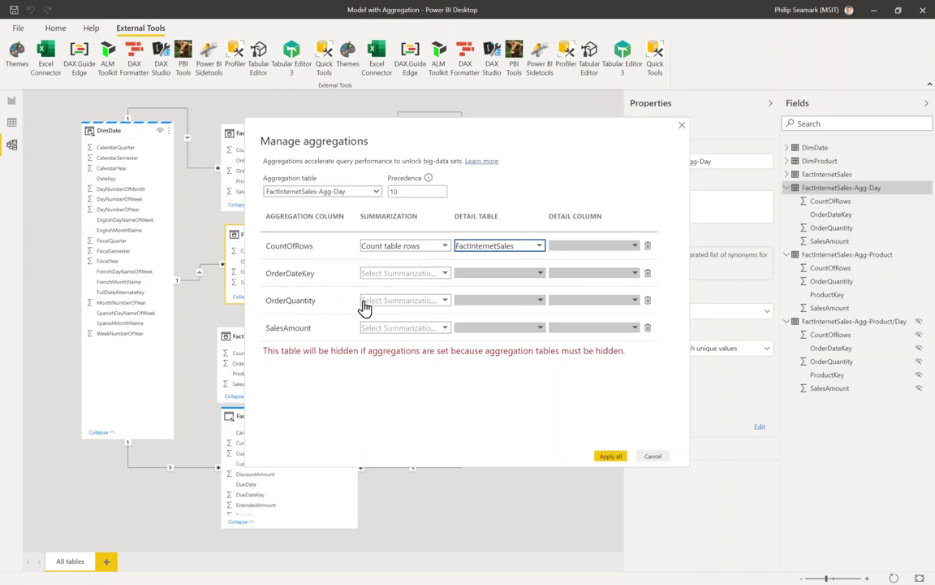
click(444, 300)
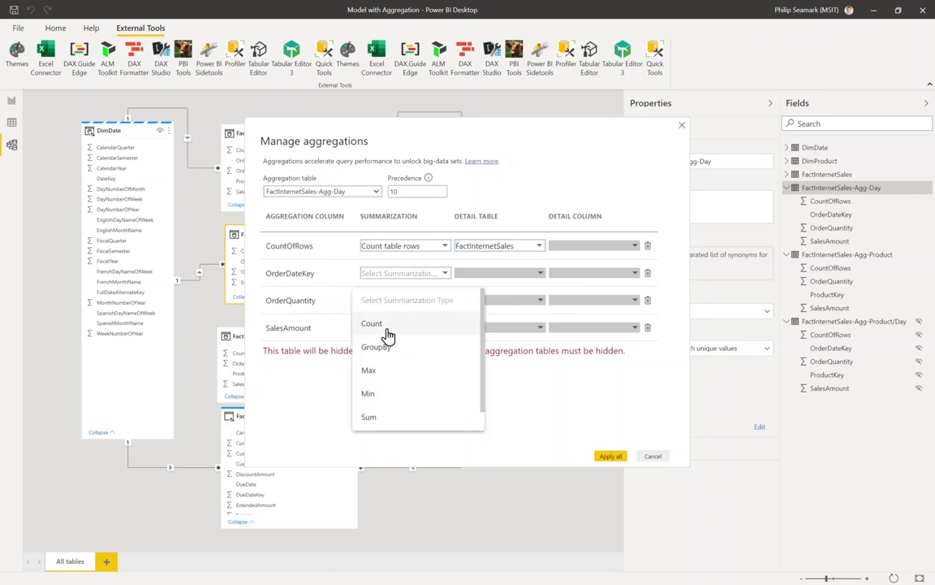
click(372, 412)
click(540, 300)
click(503, 348)
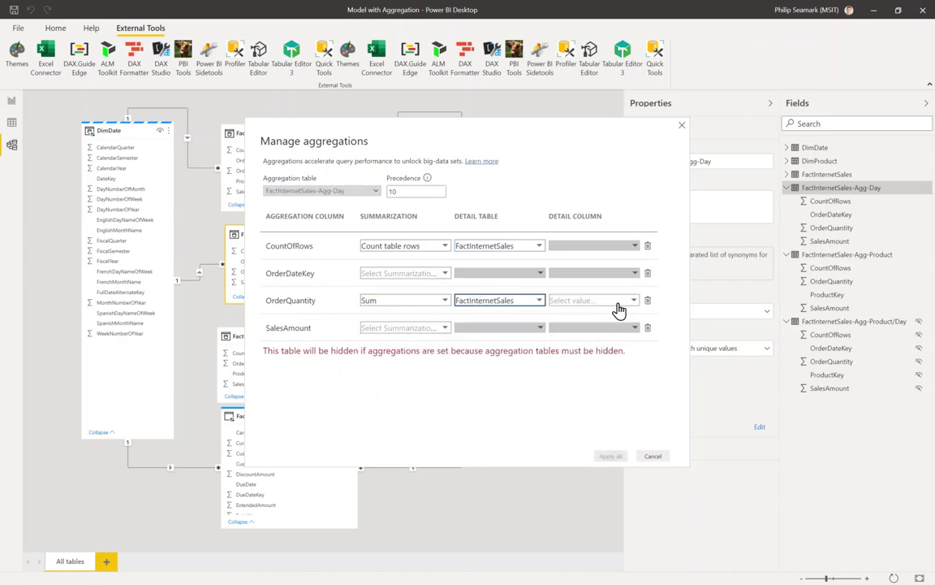
click(634, 306)
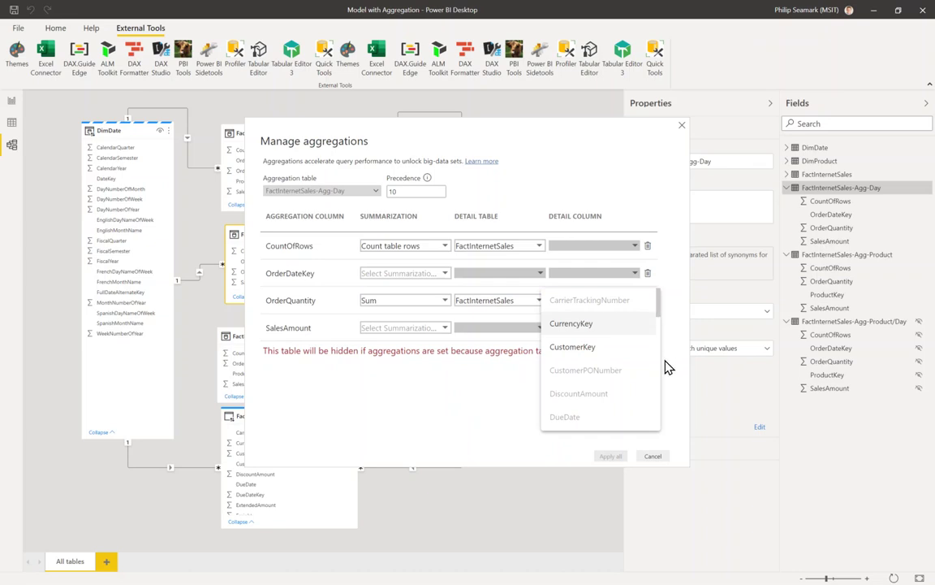
drag(660, 315, 656, 379)
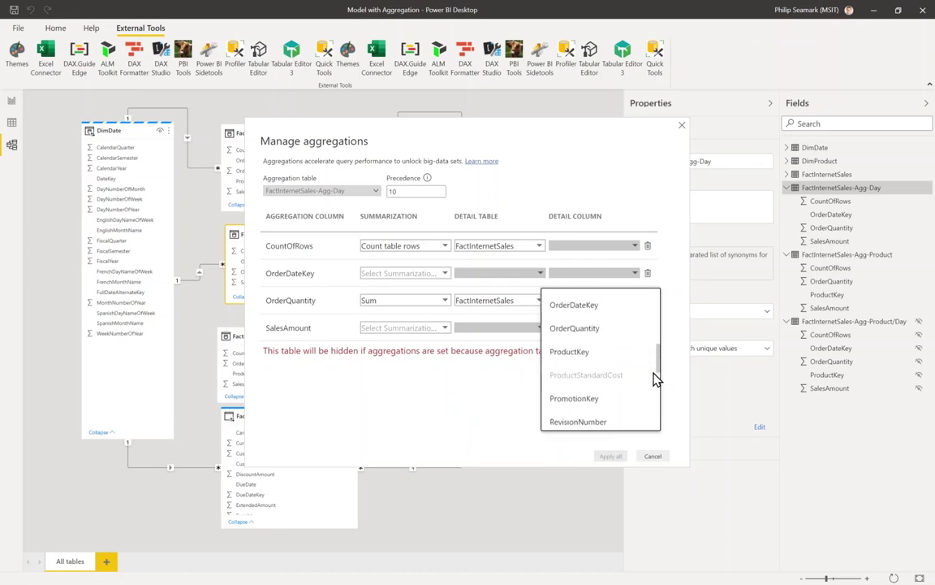
click(588, 329)
Map SalesAmount to Sum of FactInternetSales[SalesAmount] and apply all
click(447, 329)
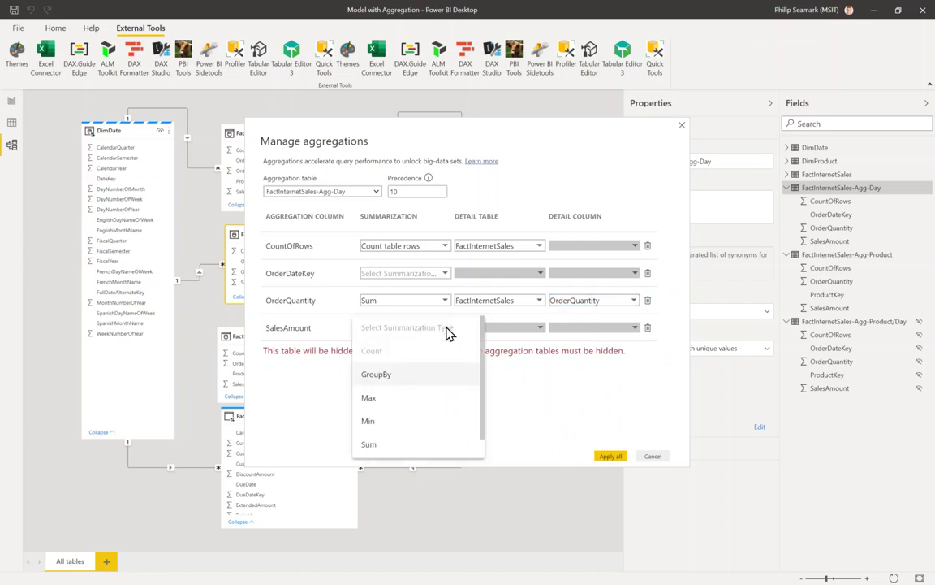
click(378, 445)
click(540, 328)
click(501, 372)
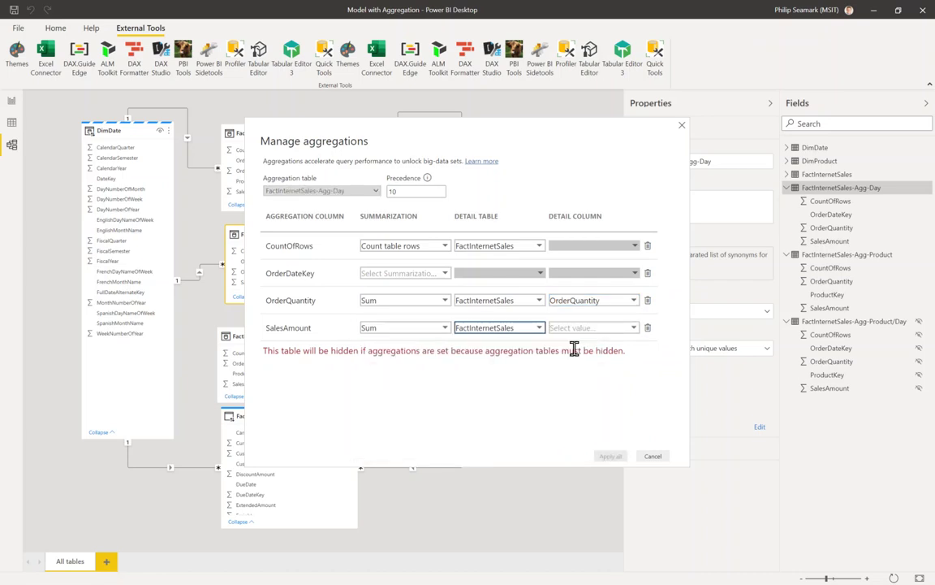
click(634, 329)
drag(657, 328, 662, 414)
click(614, 406)
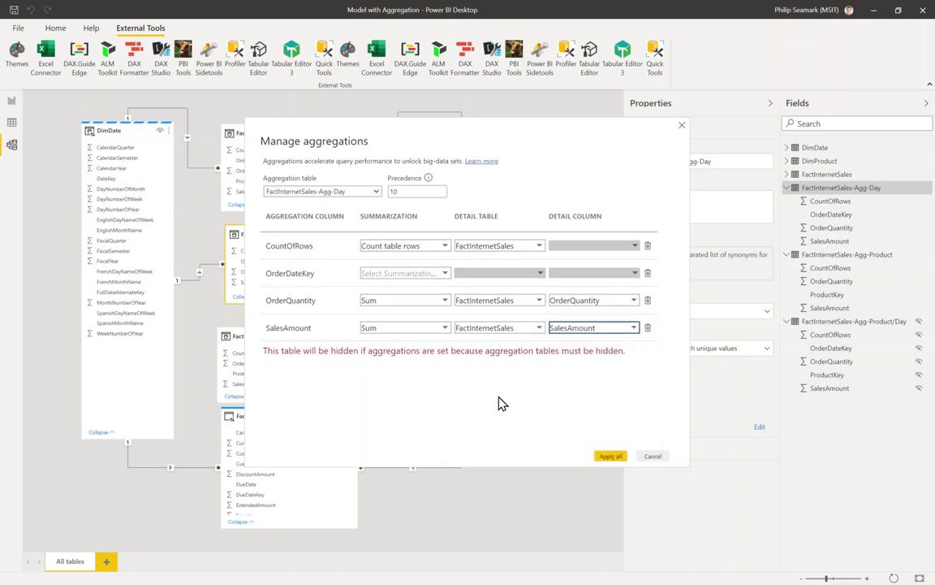
click(611, 457)
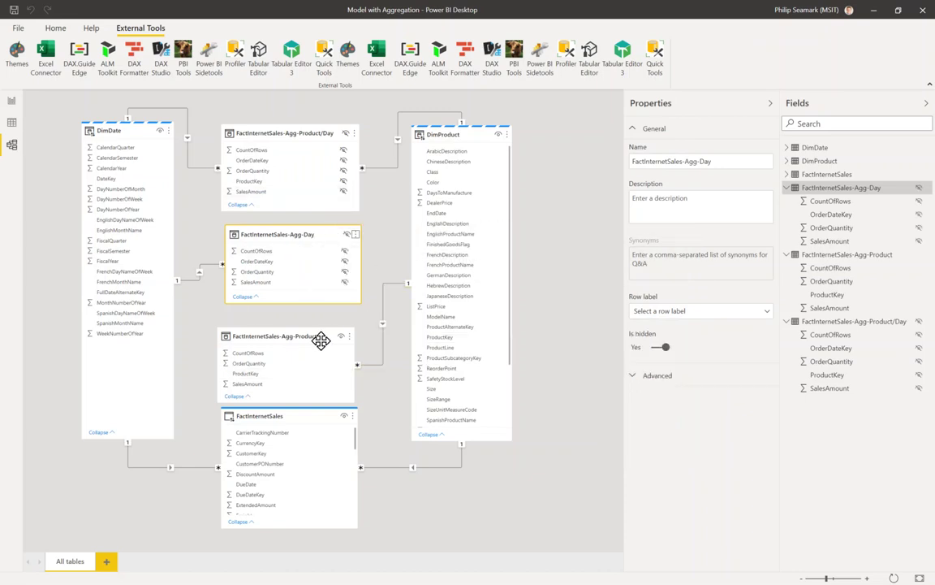
Set the FactInternetSales-Agg-Product aggregation precedence to 20
drag(280, 337, 288, 328)
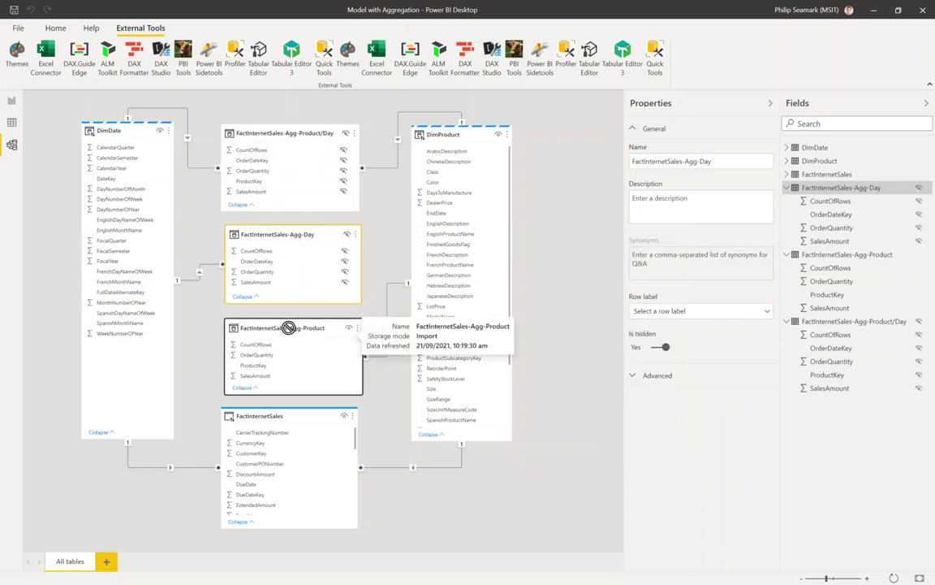
click(356, 326)
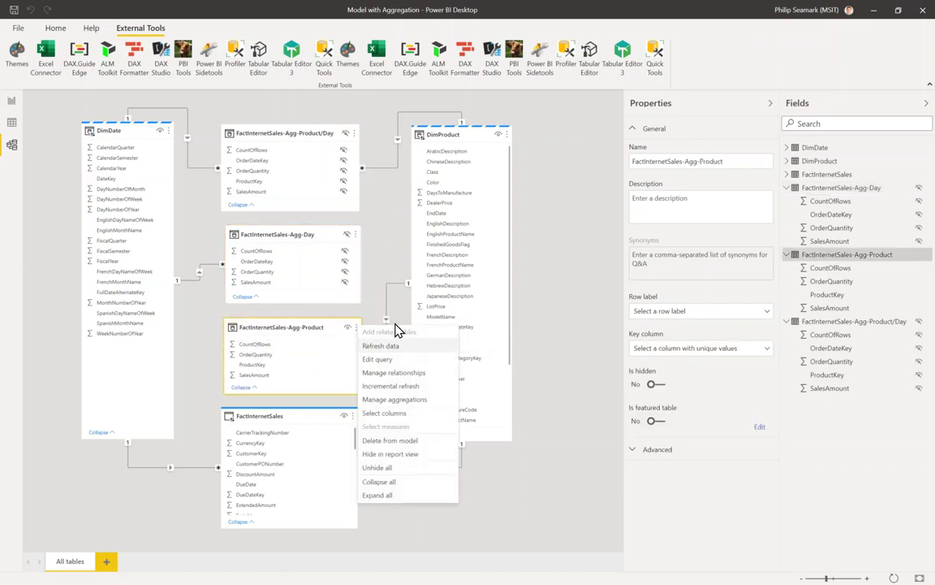
click(413, 408)
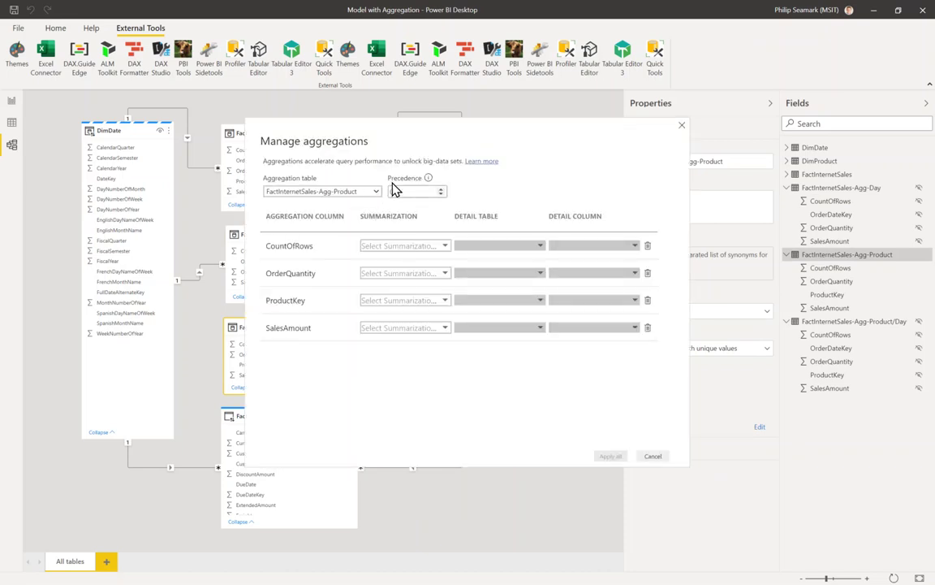
click(394, 190)
text(20)
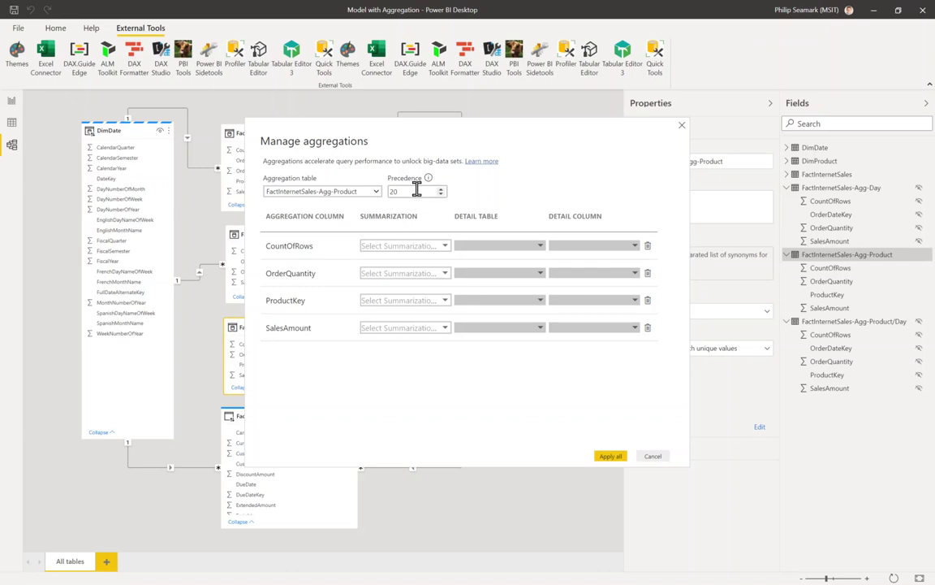
Map CountOfRows to Count table rows and OrderQuantity to Sum of FactInternetSales[OrderQuantity]
click(444, 247)
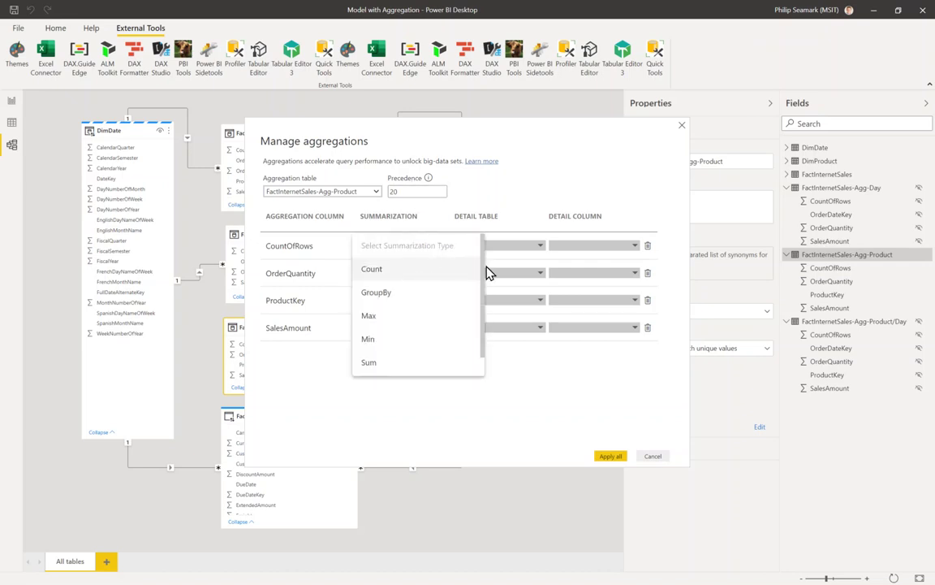
scroll(406, 341, down, 1)
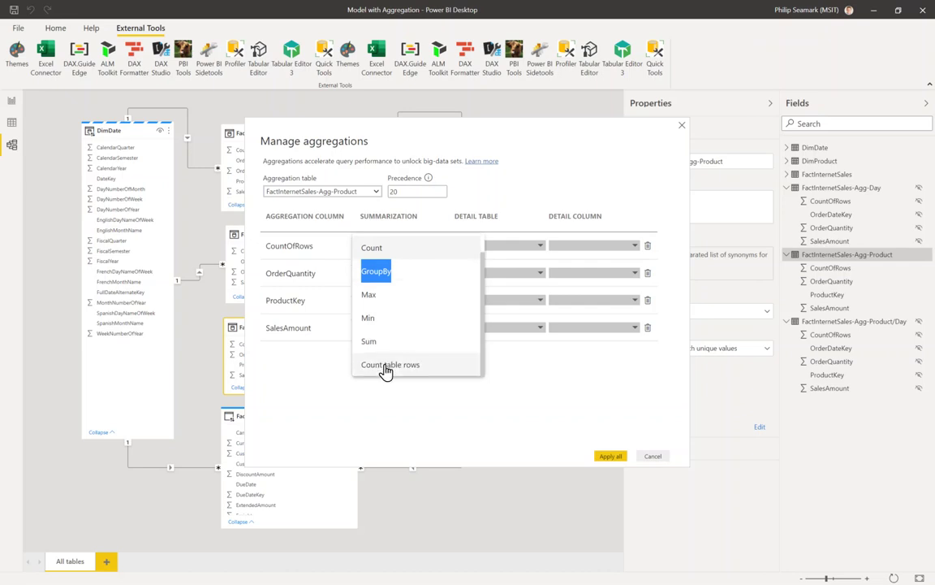
click(383, 367)
click(540, 247)
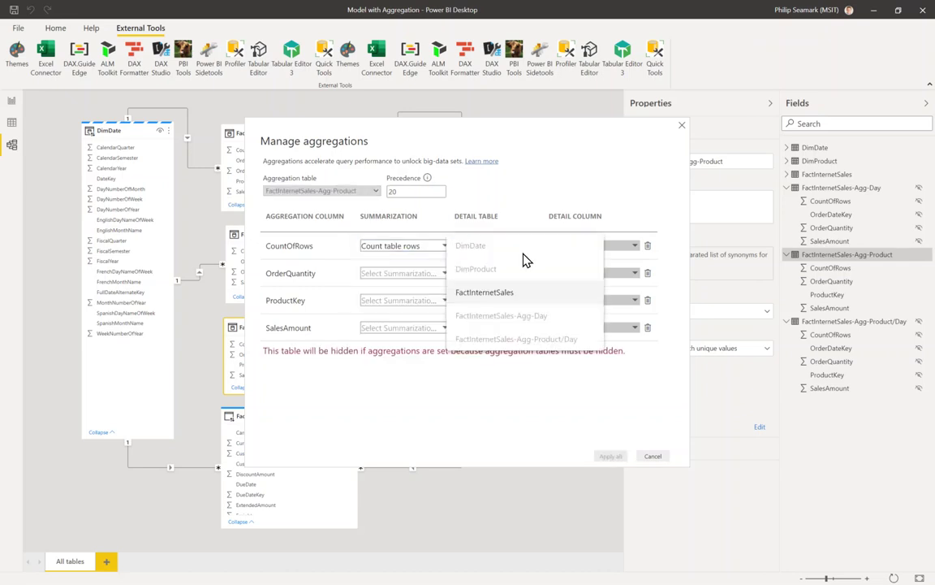
click(497, 294)
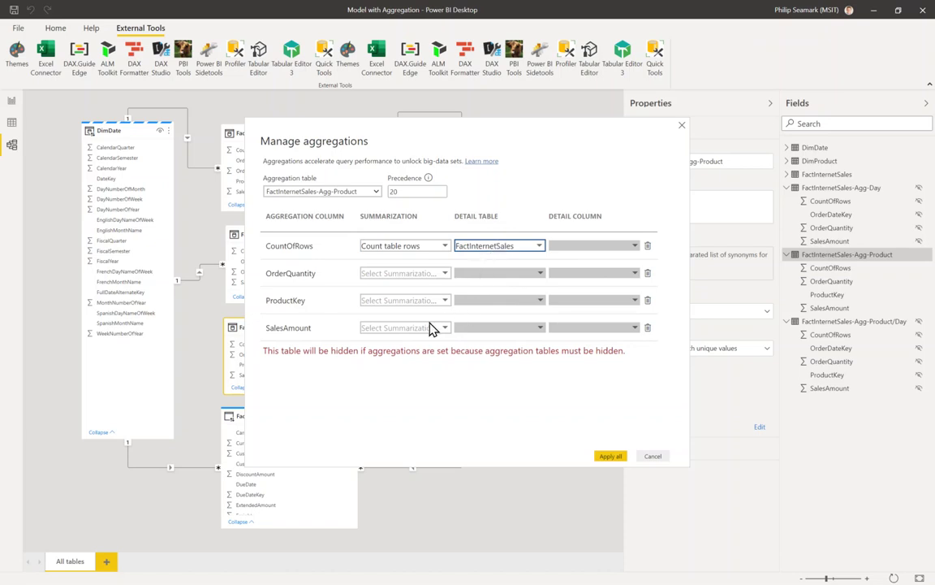
click(440, 274)
click(410, 390)
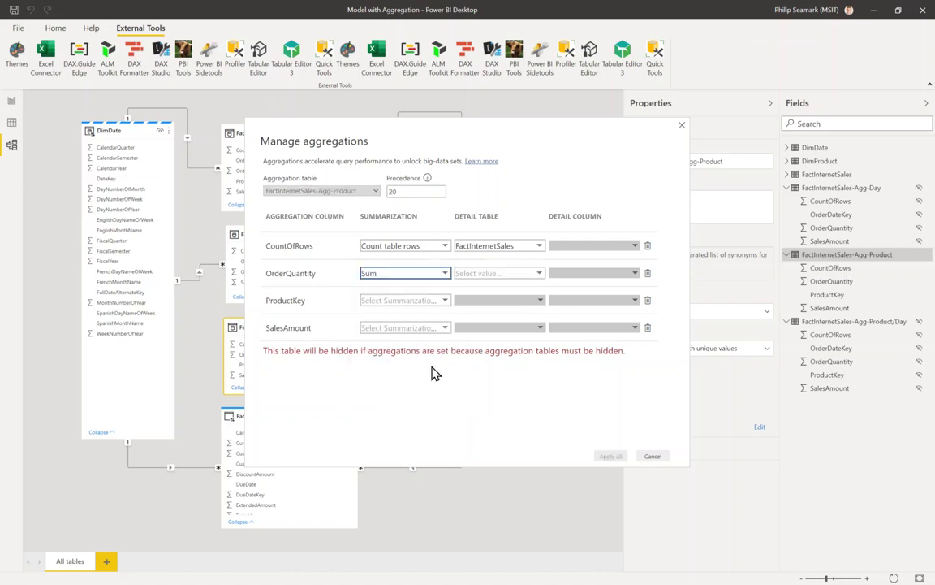
click(528, 285)
click(487, 317)
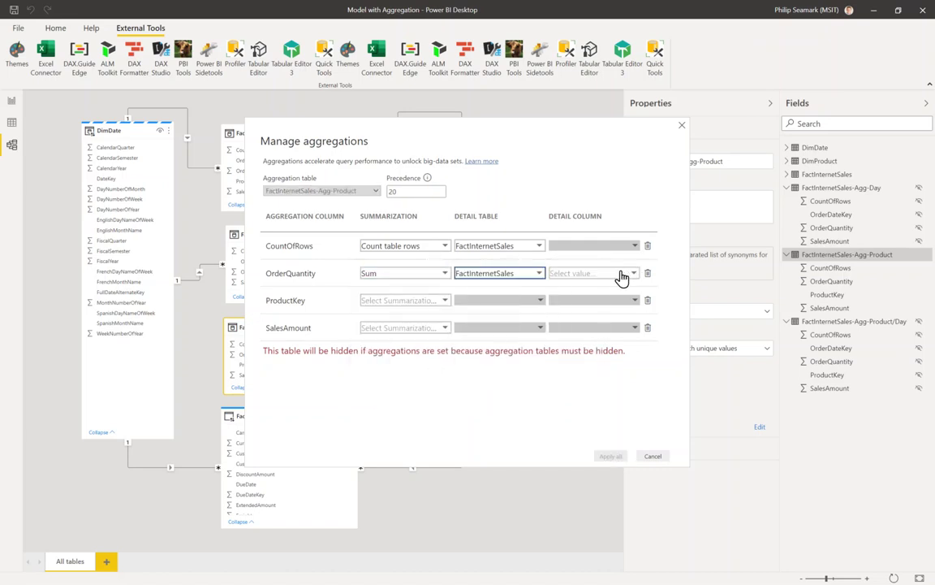
click(621, 277)
drag(659, 290, 662, 329)
click(593, 349)
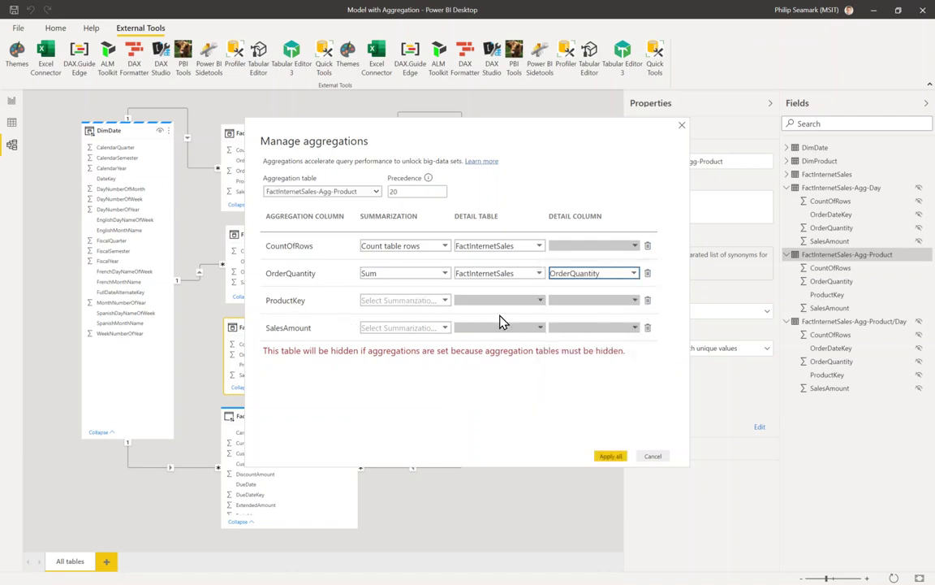
Map SalesAmount to Sum of FactInternetSales[SalesAmount] and apply all
click(445, 333)
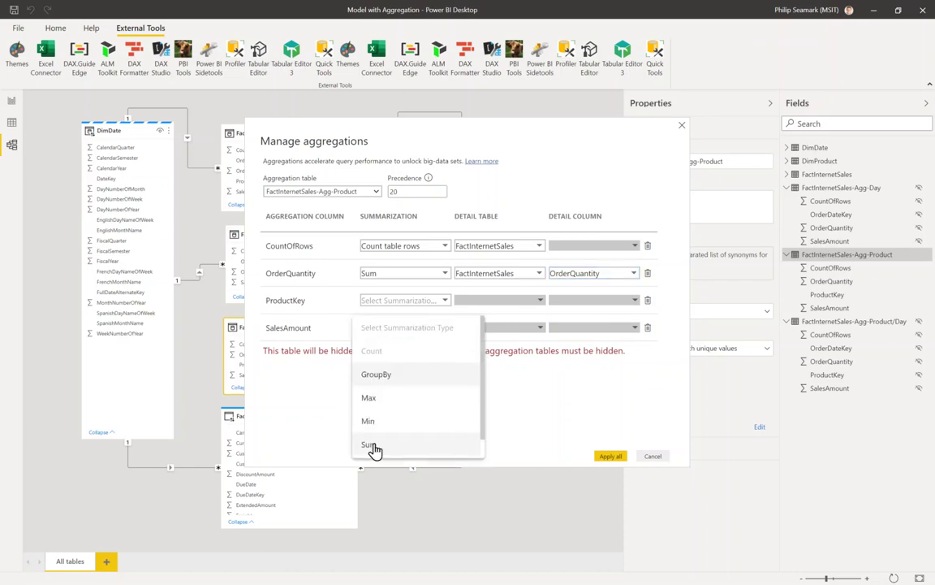
click(370, 446)
click(497, 328)
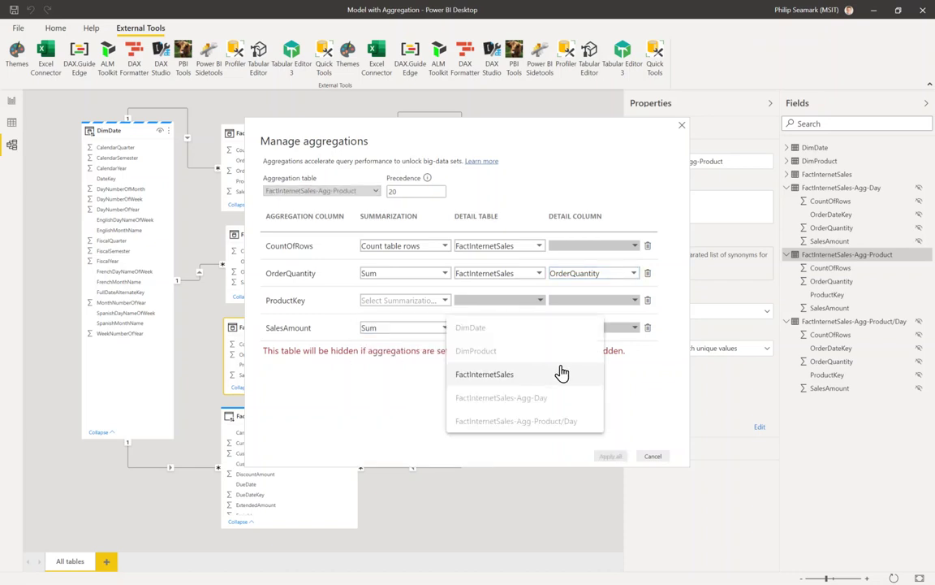
click(511, 374)
click(633, 329)
scroll(638, 371, down, 5)
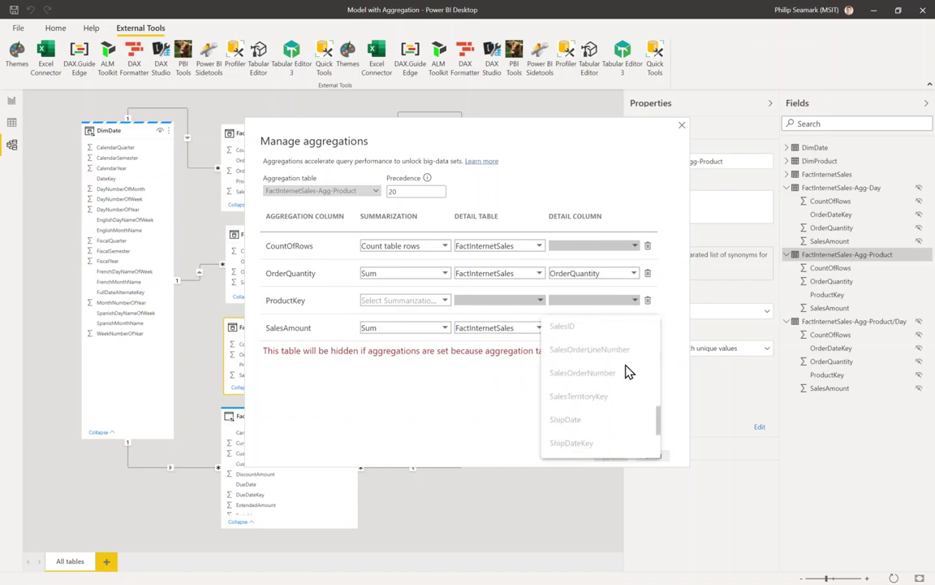
scroll(618, 371, down, 3)
scroll(613, 372, up, 5)
click(583, 350)
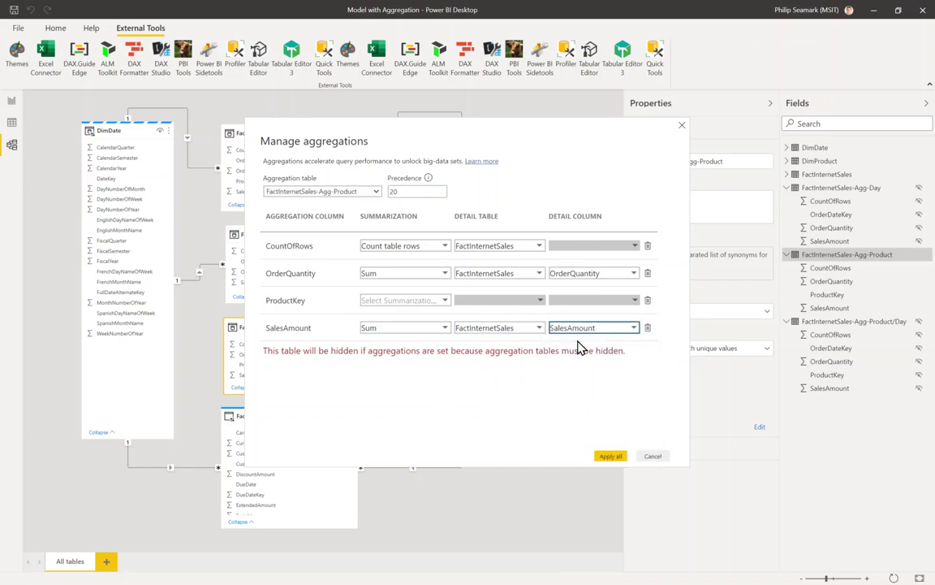
click(609, 456)
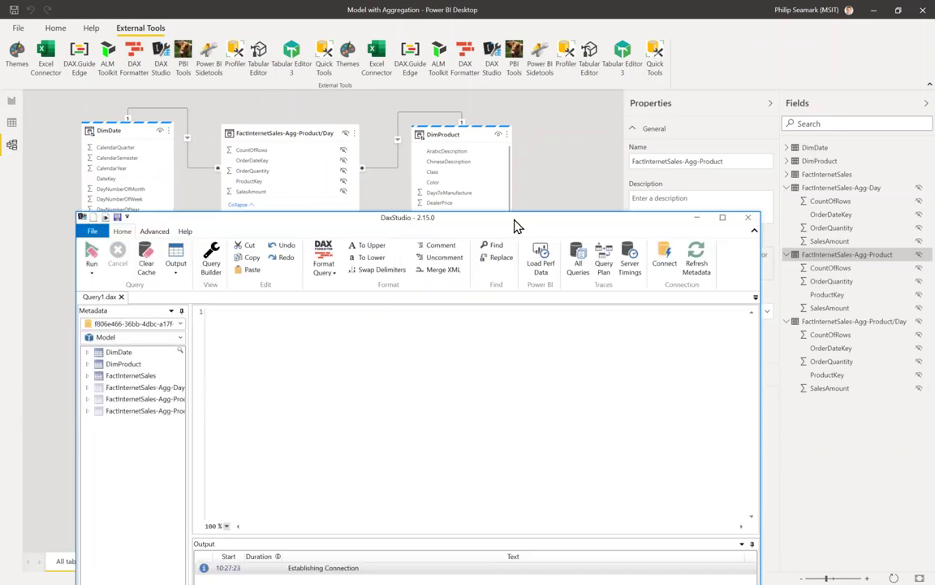
Maximize DAX Studio, widen the metadata list, and paste the SalesAmount sum expression
drag(282, 220, 307, 53)
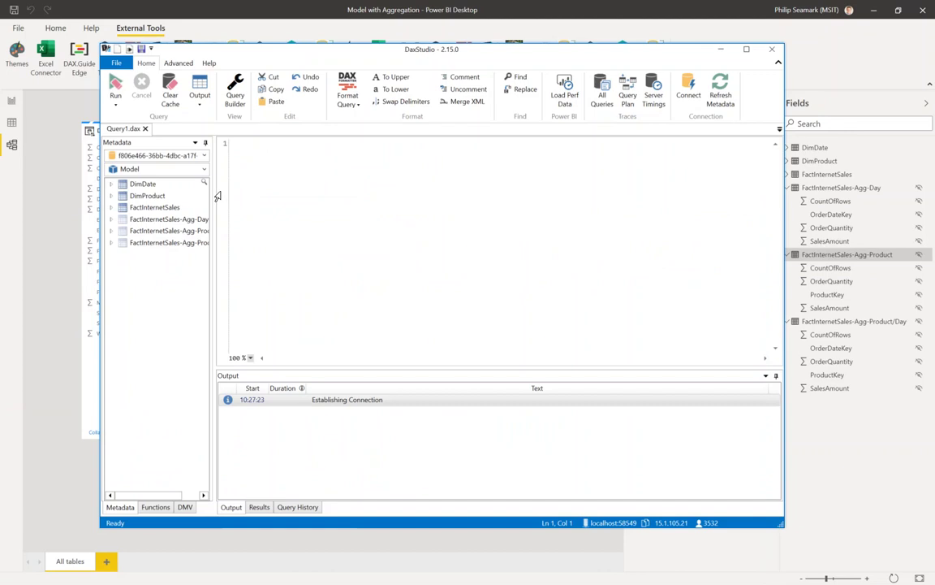
drag(216, 215, 282, 218)
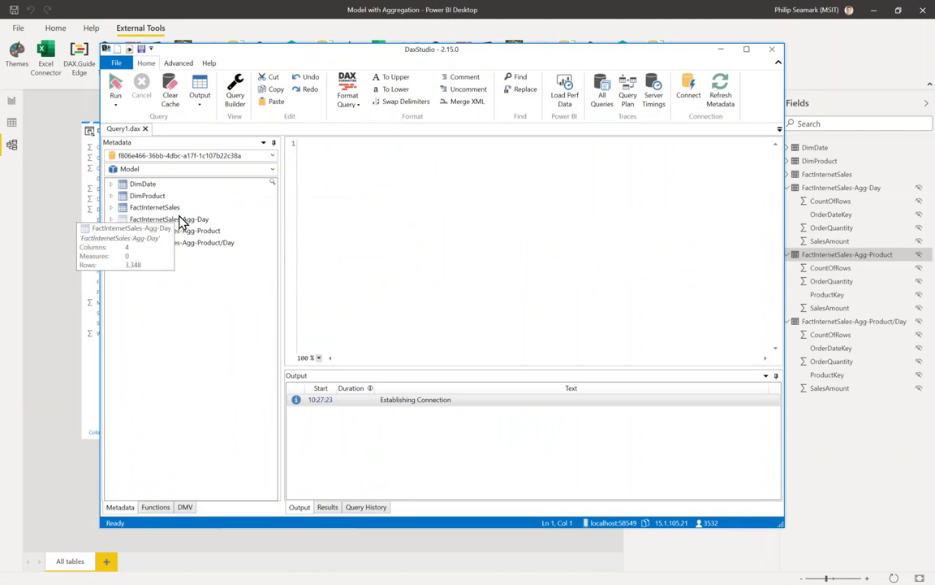
click(746, 49)
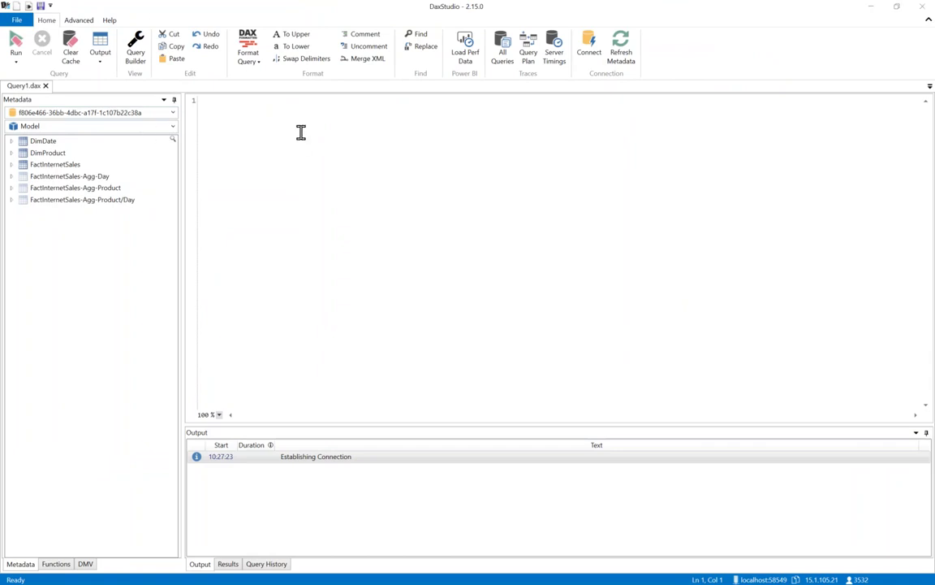
text({SUM(FactInternetSales[SalesAmount])})
Make the query read EVALUATE {SUM(FactInternetSales[SalesAmount])}, removing the duplicate SUM
click(203, 100)
text(EVALUATE)
key(Return)
key(Tab)
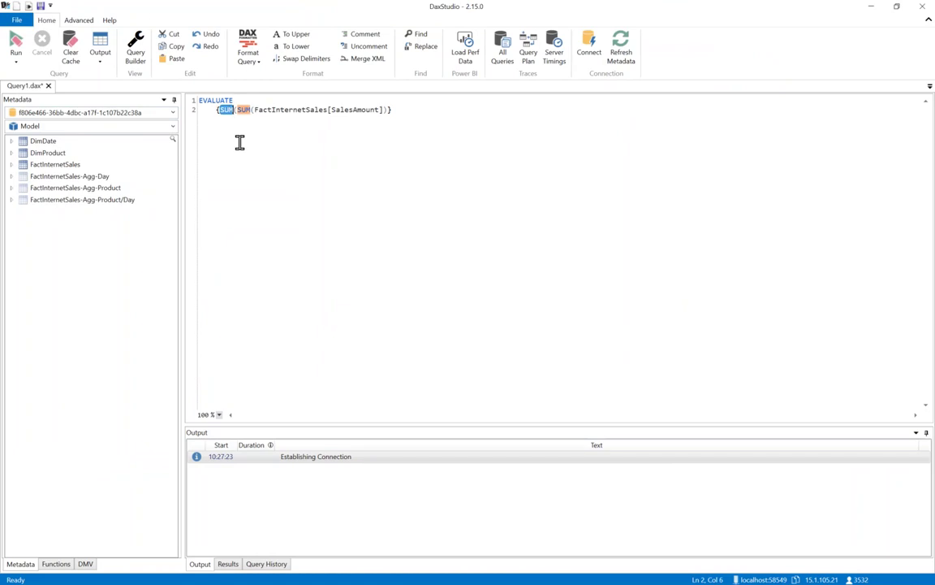
key(BackSpace)
key(Delete)
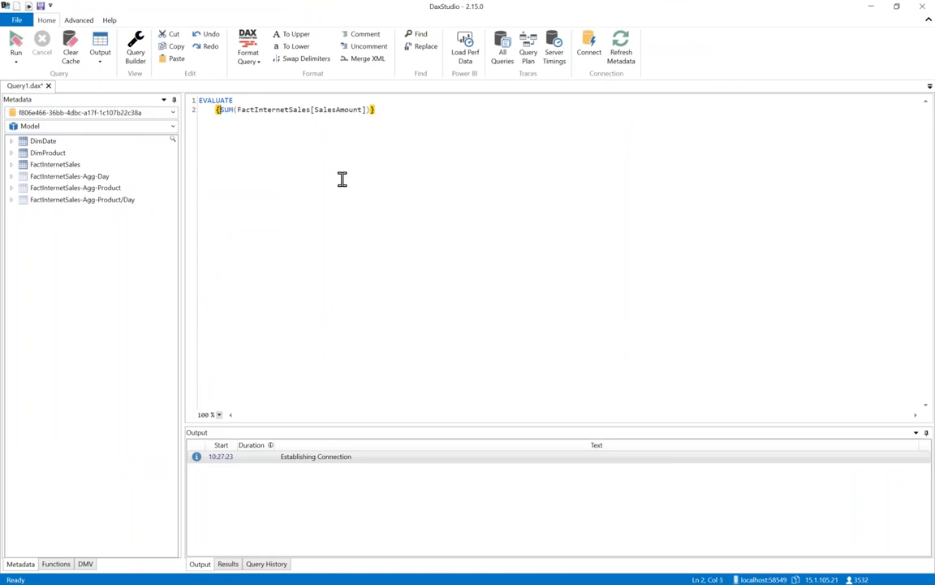
scroll(342, 179, up, 5)
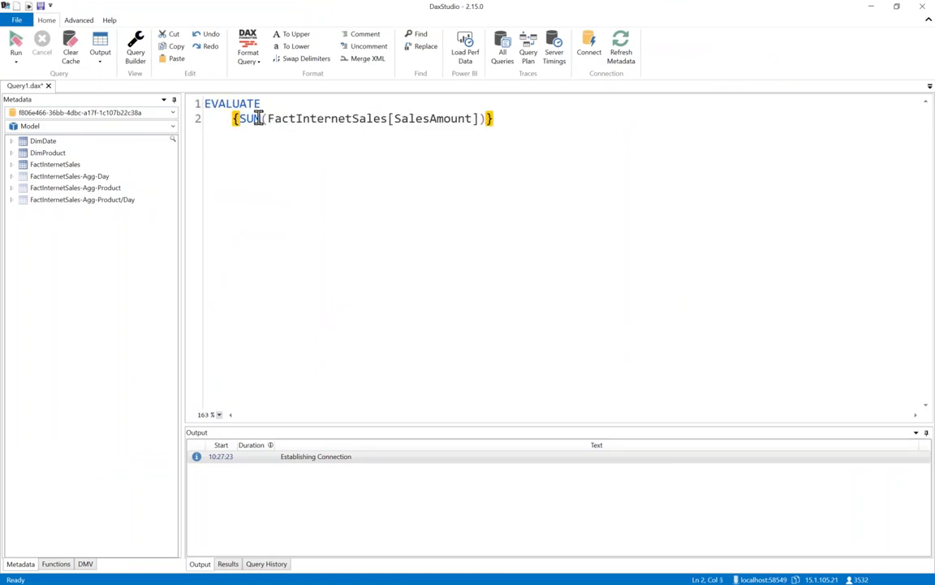
double_click(426, 122)
double_click(365, 118)
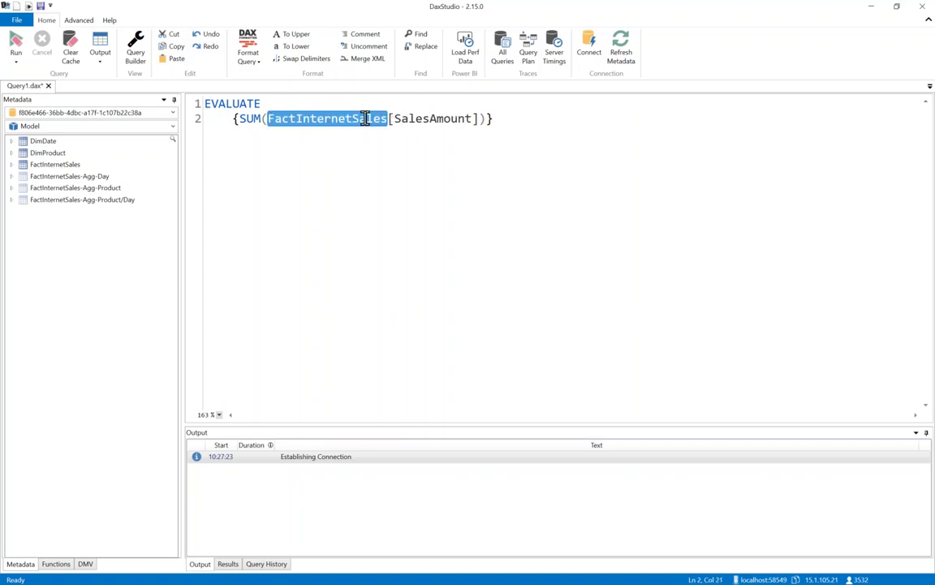
double_click(366, 119)
double_click(437, 120)
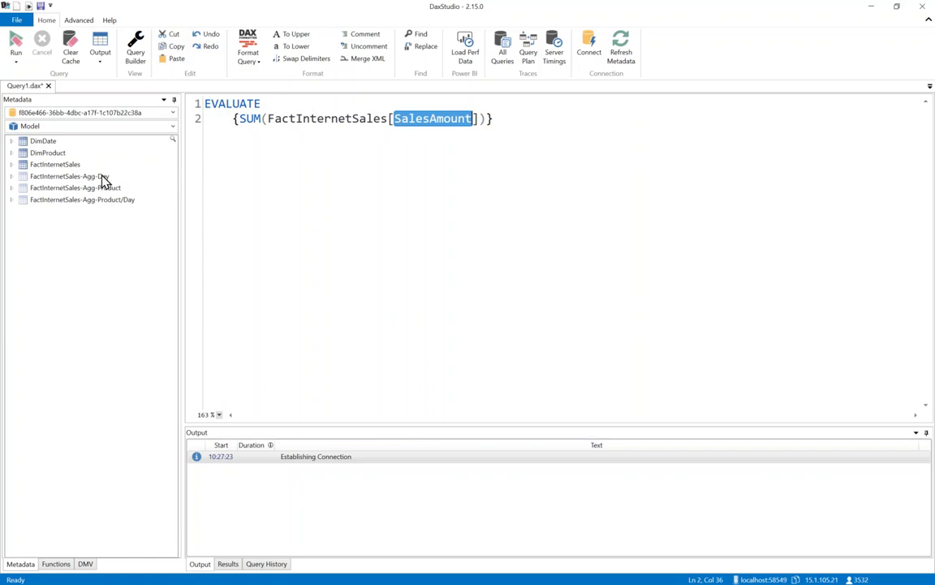
click(349, 119)
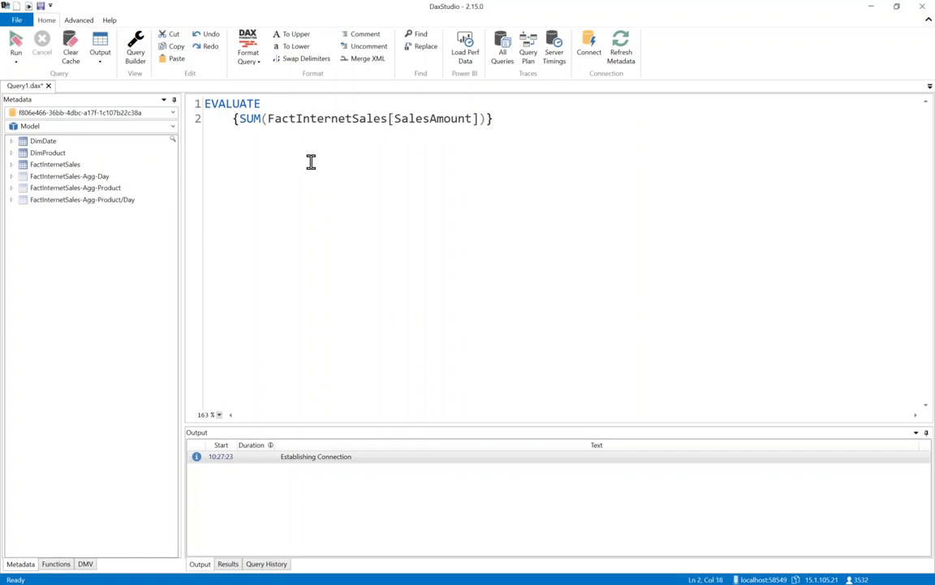
Turn on Server Timings and run the SalesAmount sum query
click(558, 50)
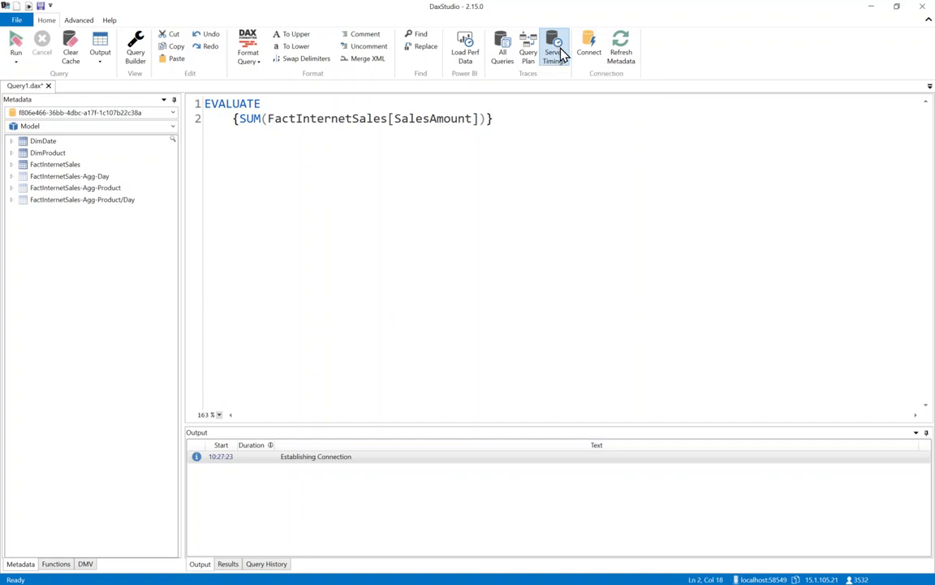
mouse_move(562, 426)
mouse_down()
mouse_move(563, 333)
mouse_move(549, 293)
mouse_up()
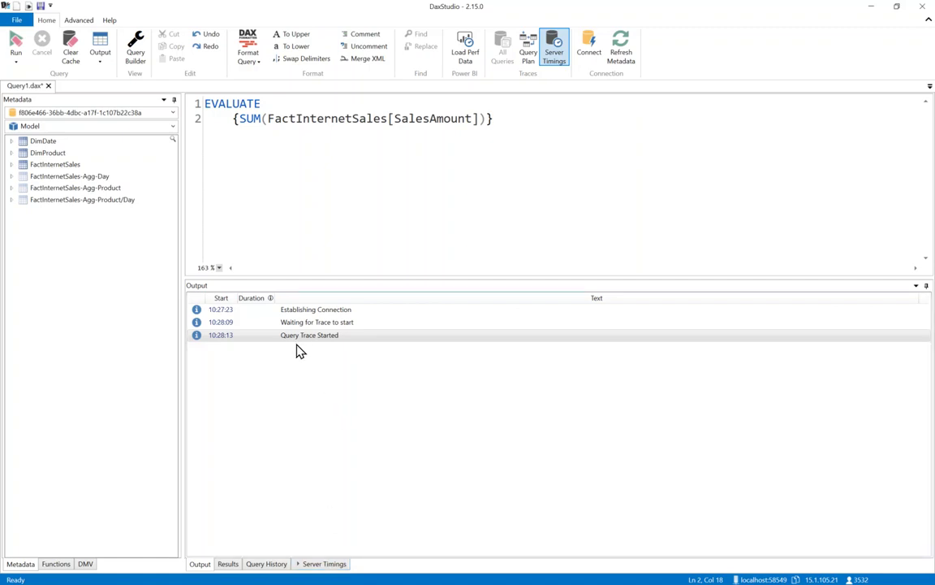
click(337, 565)
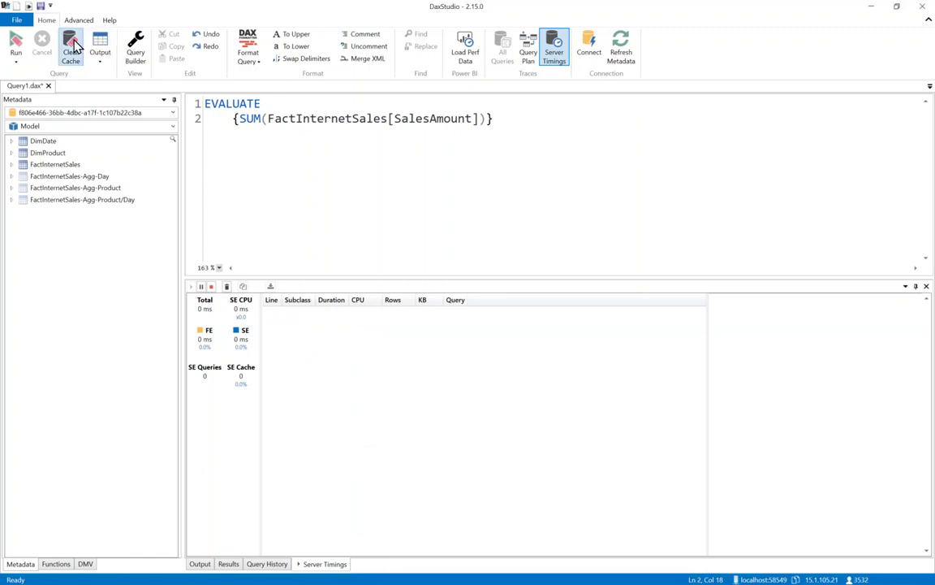
click(17, 45)
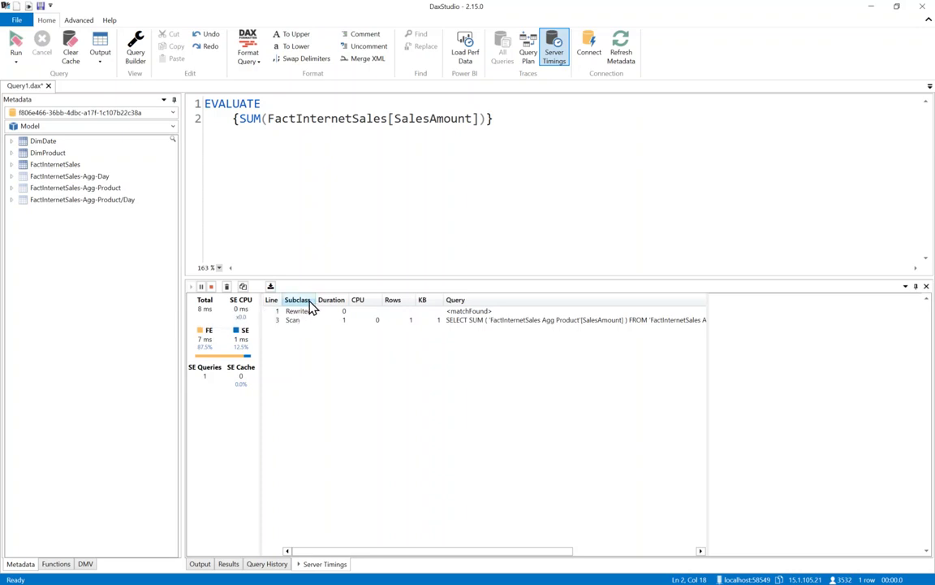
Inspect the RewriteAttempted details: matchFound on FactInternetSales-Agg-Product, 8 ms total
drag(318, 300, 355, 300)
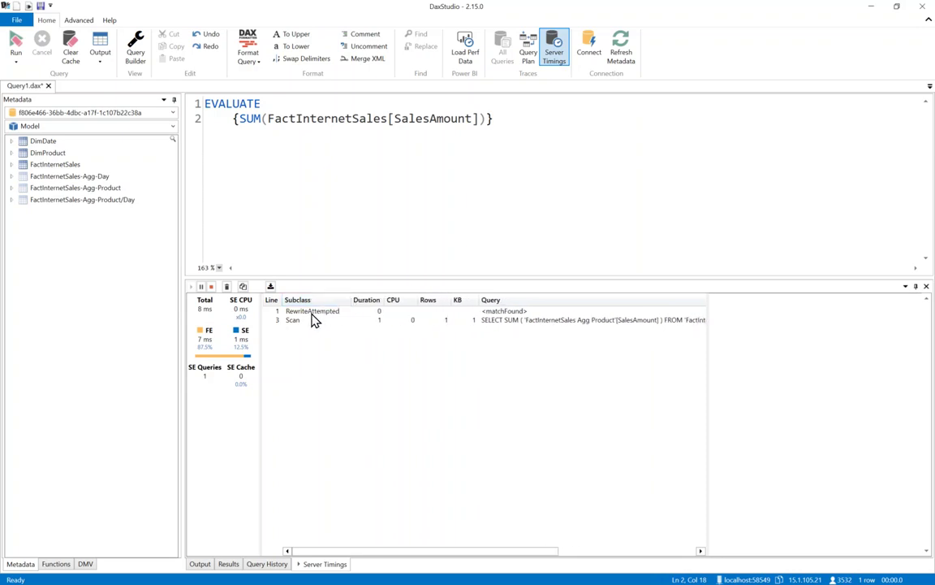
click(514, 313)
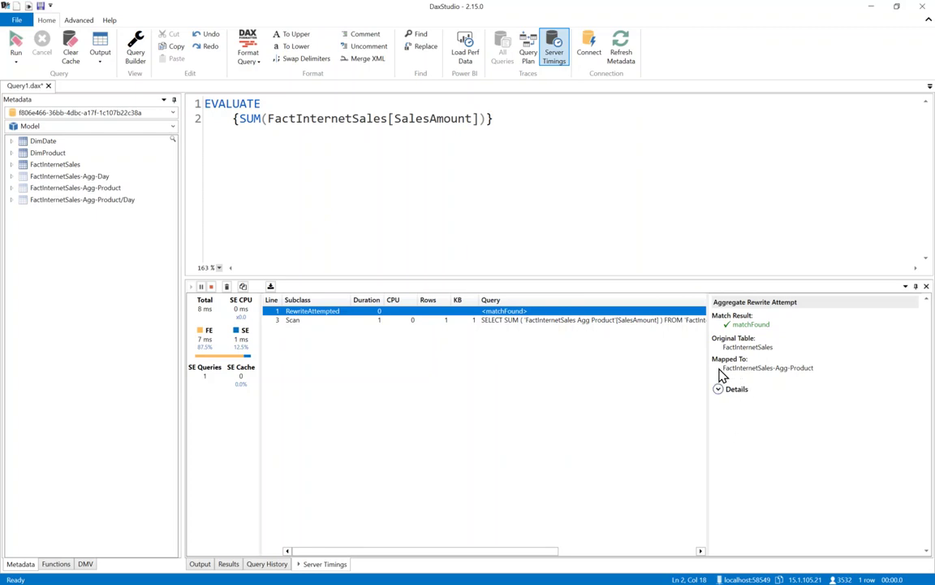
drag(717, 363, 818, 374)
click(719, 391)
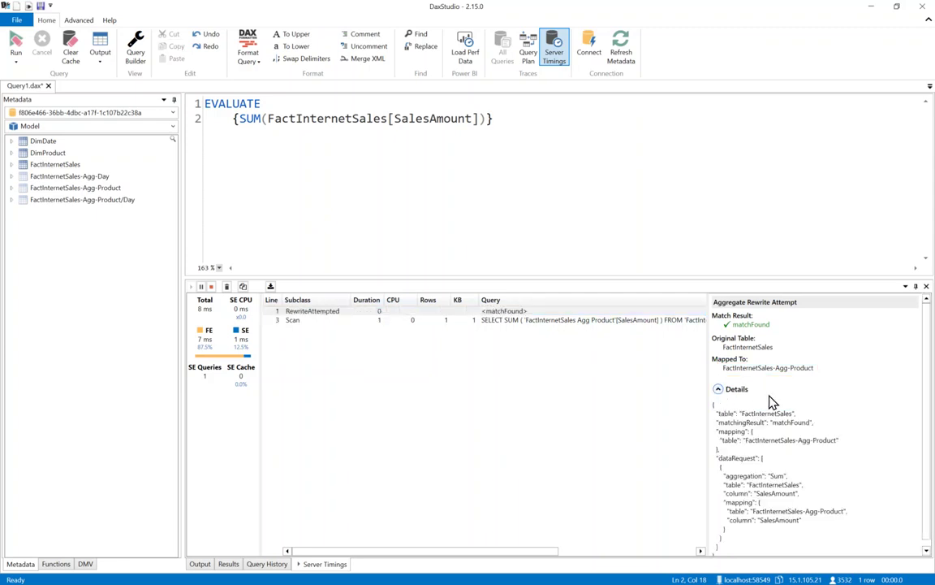
scroll(815, 459, down, 1)
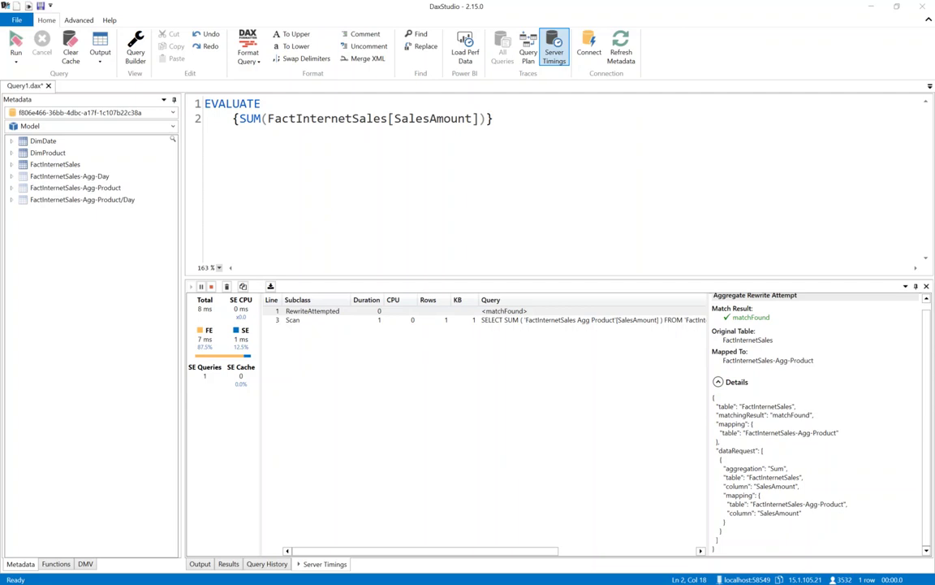
click(553, 160)
Replace the query with a SUMMARIZECOLUMNS SalesAmount sum by CalendarYear, expanding DimDate
key(ctrl+a)
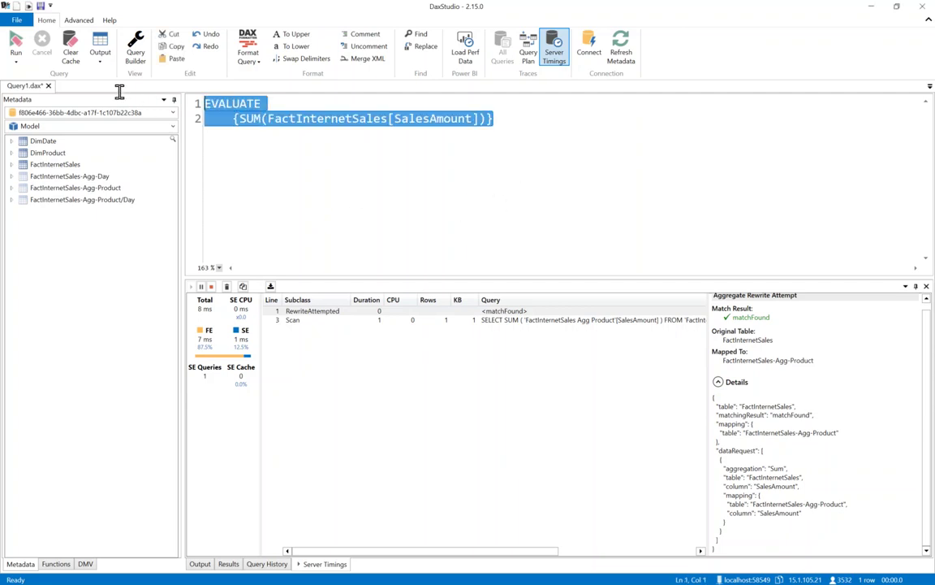
text(EVALUATE     SUMMARIZECOLUMNS(         DimDate[CalendarYear] ,         "Sum of SalesAmount" , SUM(FactInternetSales[SalesAmount])         ))
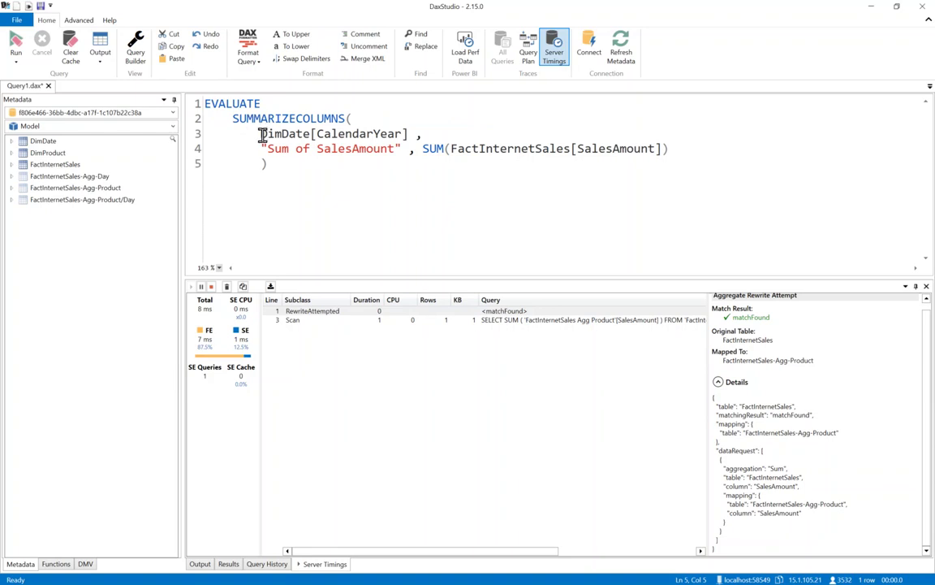
drag(422, 149, 603, 153)
double_click(614, 148)
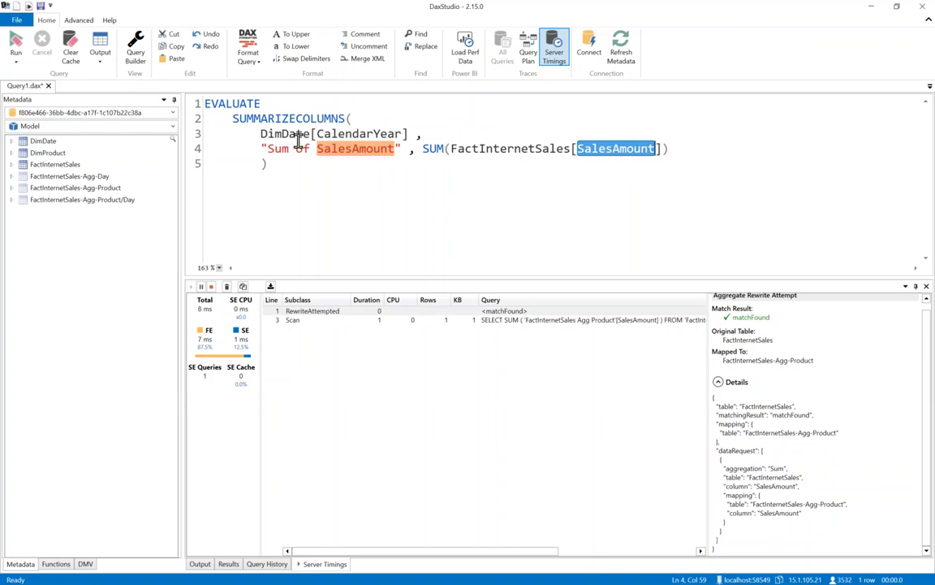
click(12, 140)
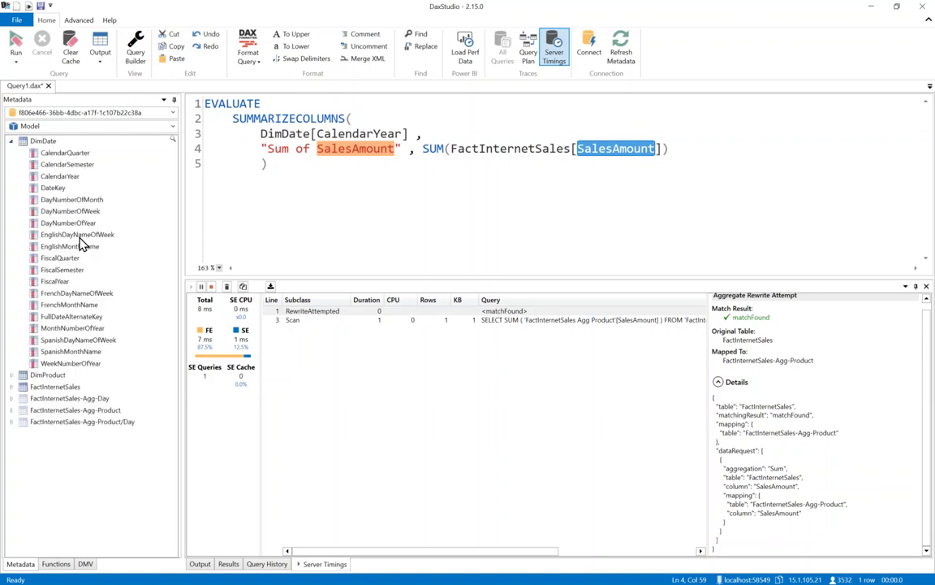
mouse_move(55, 192)
click(333, 195)
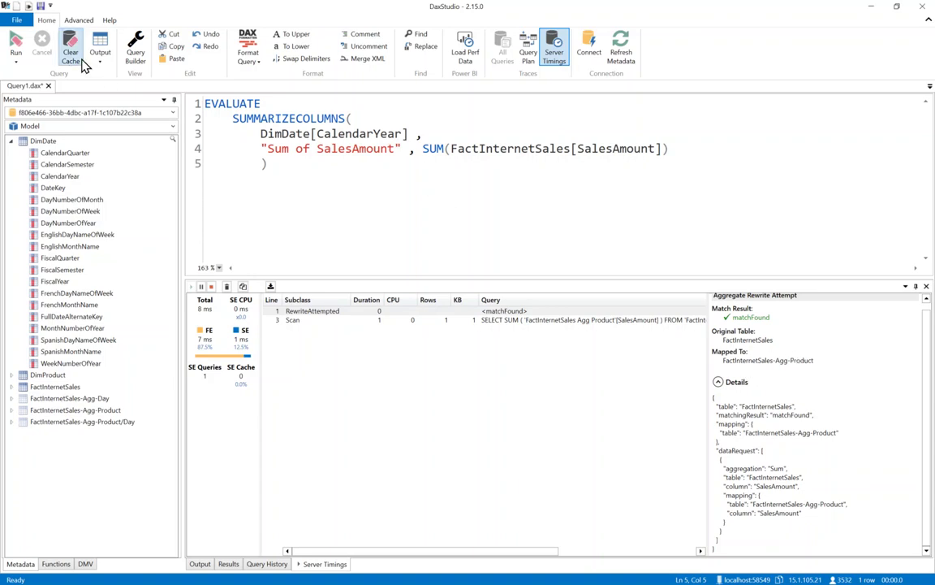
Run it and confirm the rewrite matched FactInternetSales-Agg-Day in 11 ms
click(17, 46)
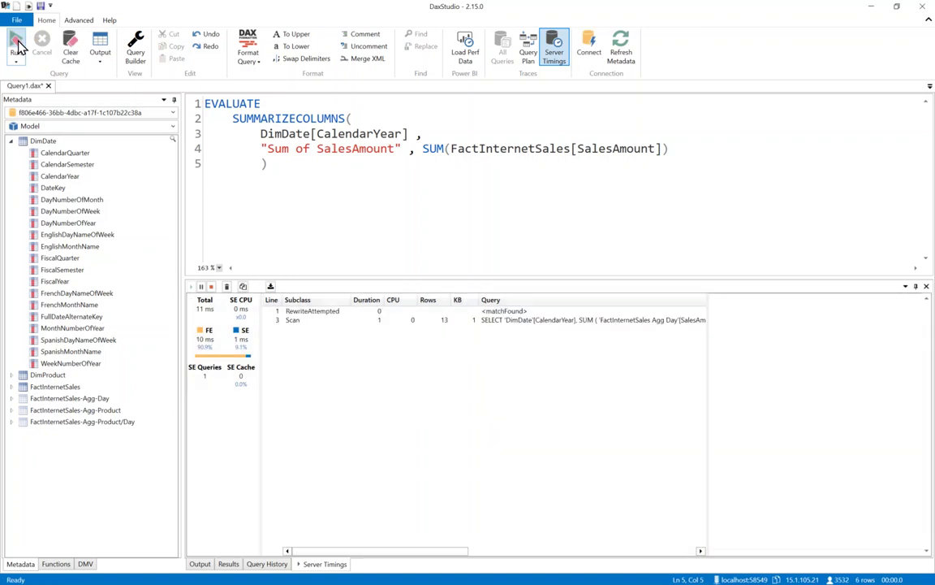
click(504, 312)
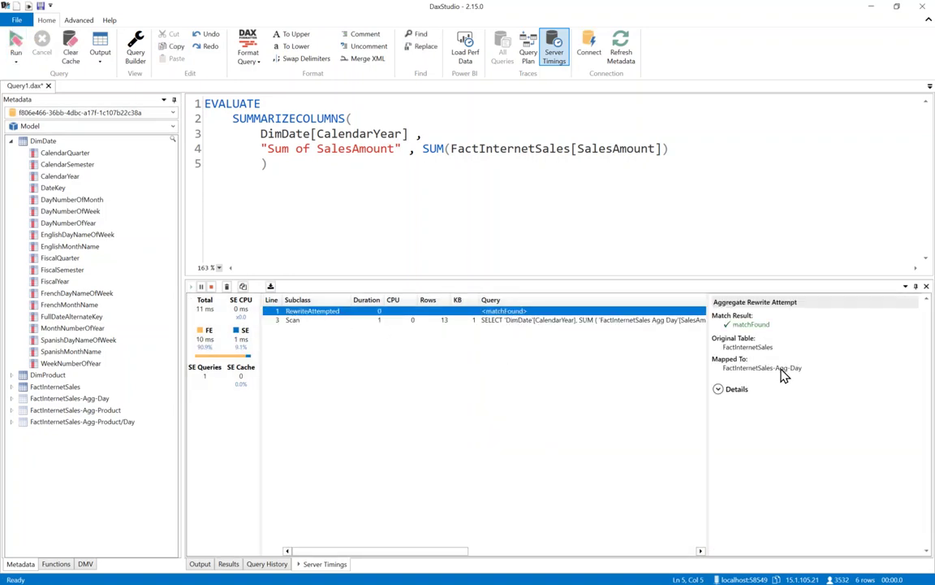
click(718, 390)
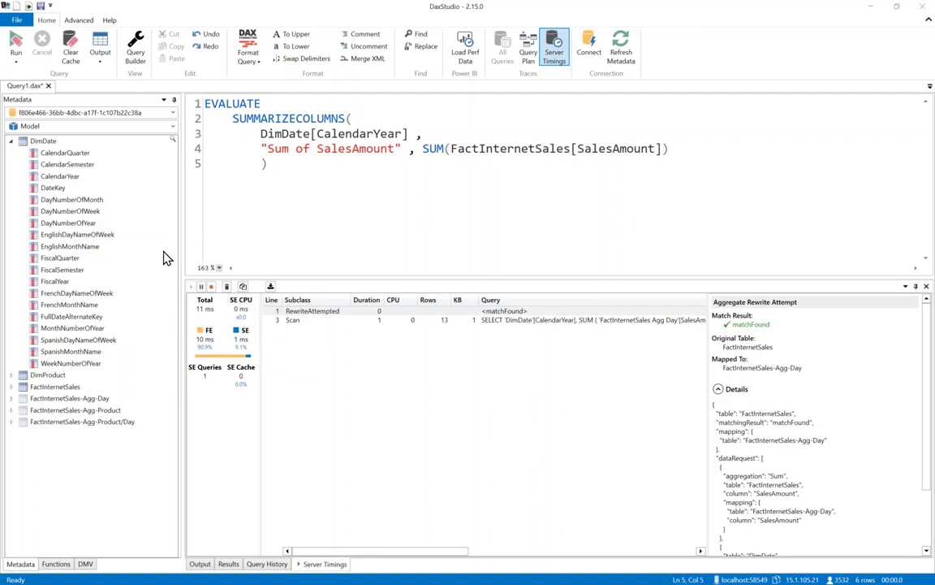
Replace the query with one also grouping by DimProduct[Color], expanding DimProduct
drag(315, 171, 215, 108)
text(EVALUATE     SUMMARIZECOLUMNS(         DimDate[CalendarYear] ,         DimProduct[Color],         "Sum of SalesAmount" , SUM(FactInternetSales[SalesAmount])         ))
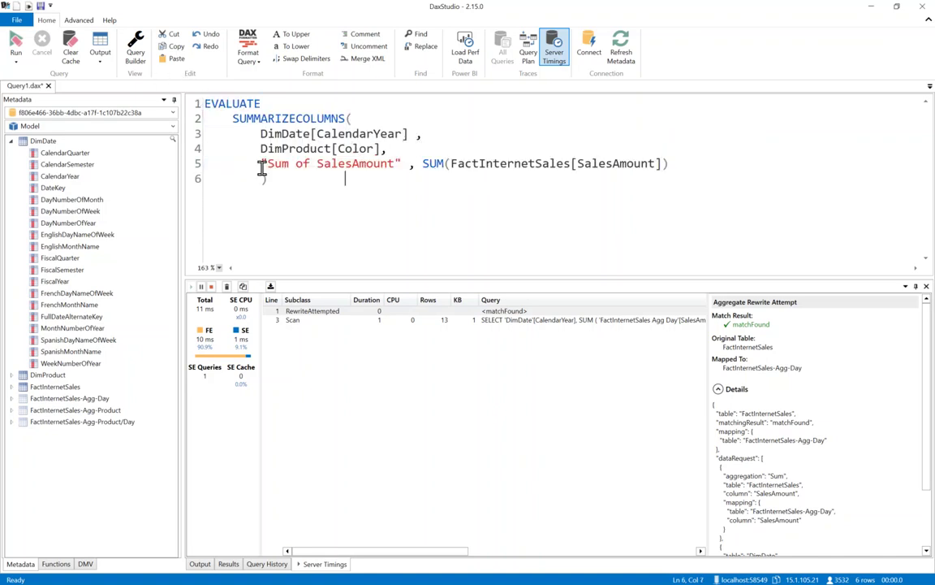
click(11, 375)
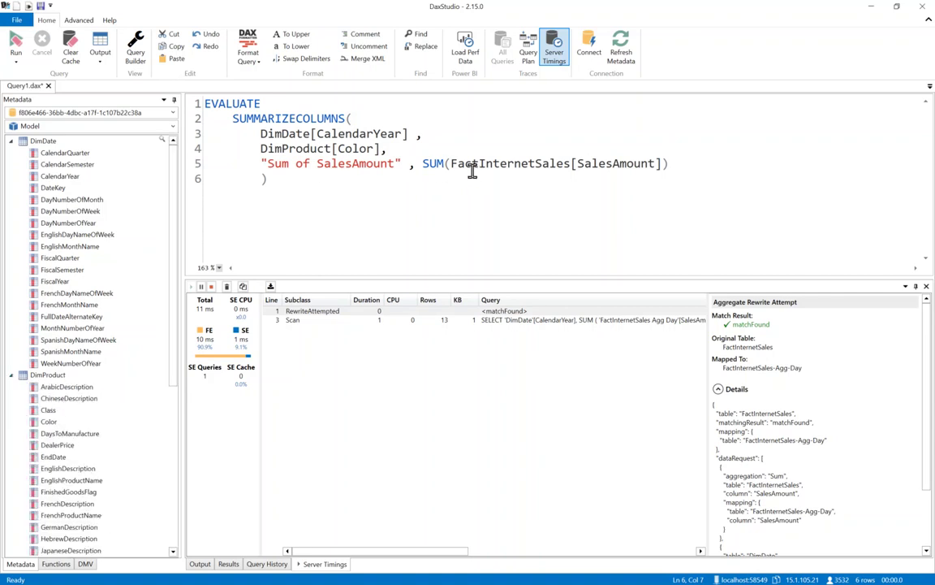
mouse_move(433, 164)
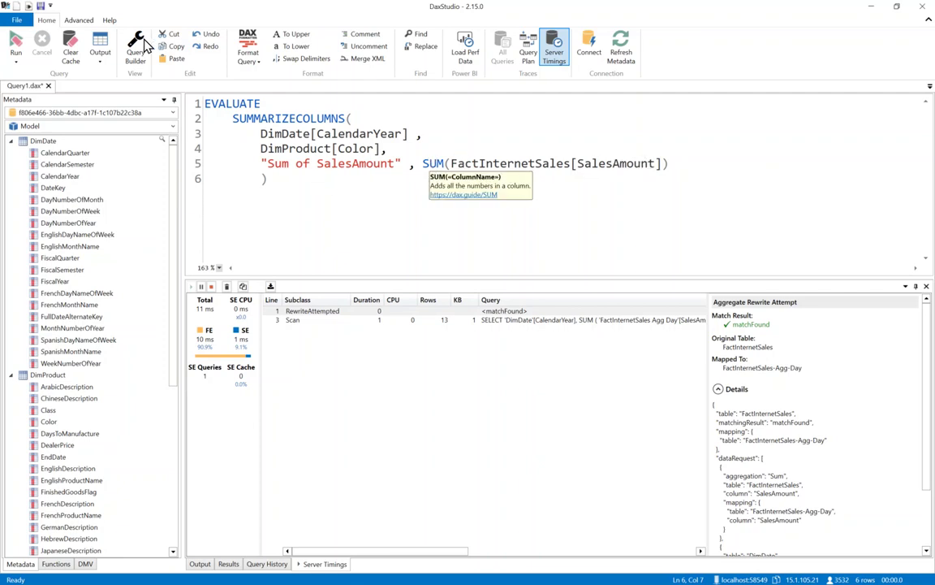
Run it and confirm the rewrite matched FactInternetSales-Agg-Product/Day (10 ms, 44 rows)
click(17, 42)
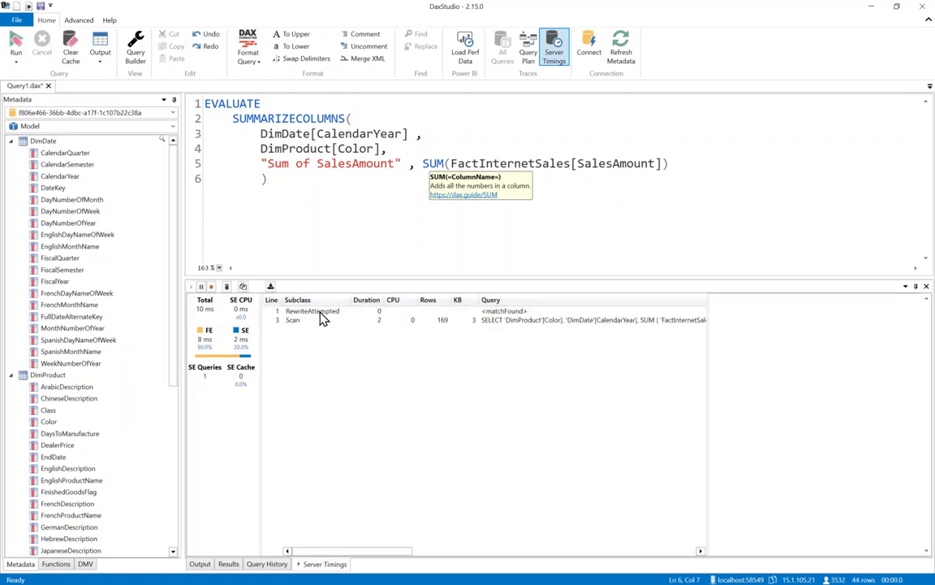
click(492, 312)
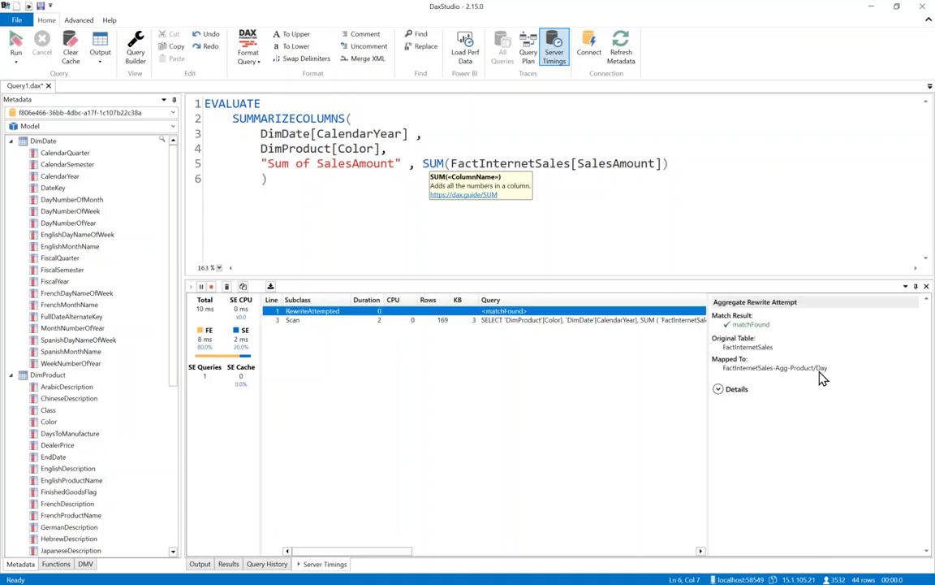
click(718, 389)
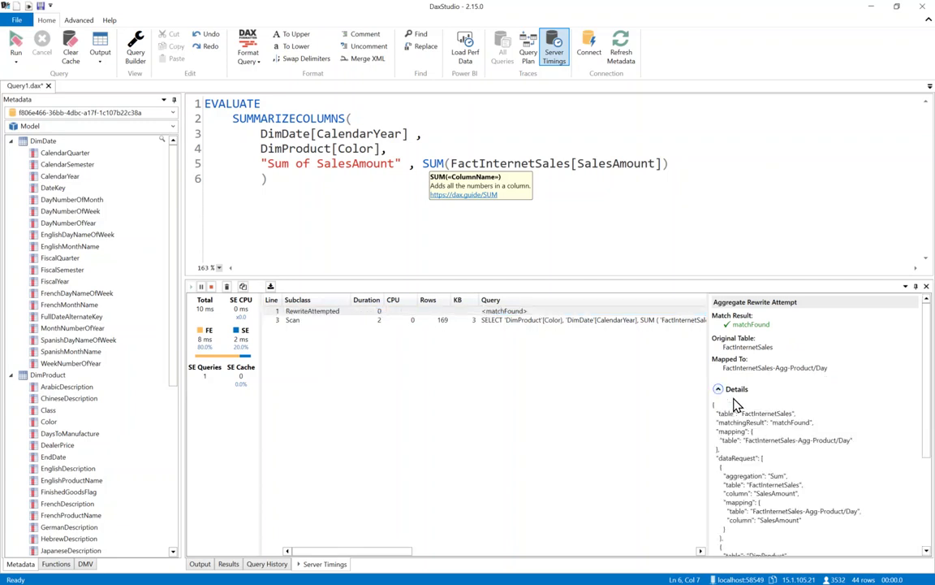
click(433, 164)
Change the query's SUM to MAX, run it, and view the storage query's full SQL
double_click(432, 164)
text(MA)
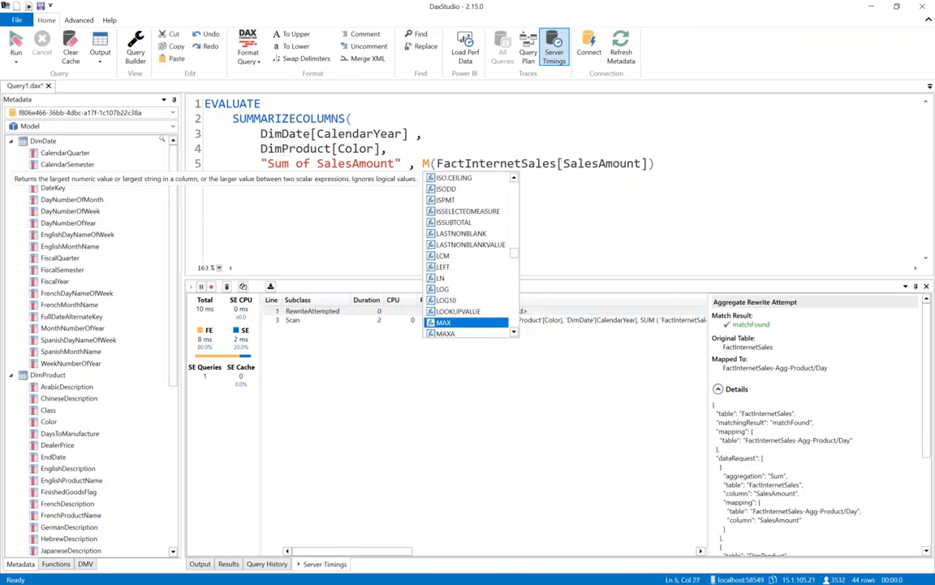
text(X)
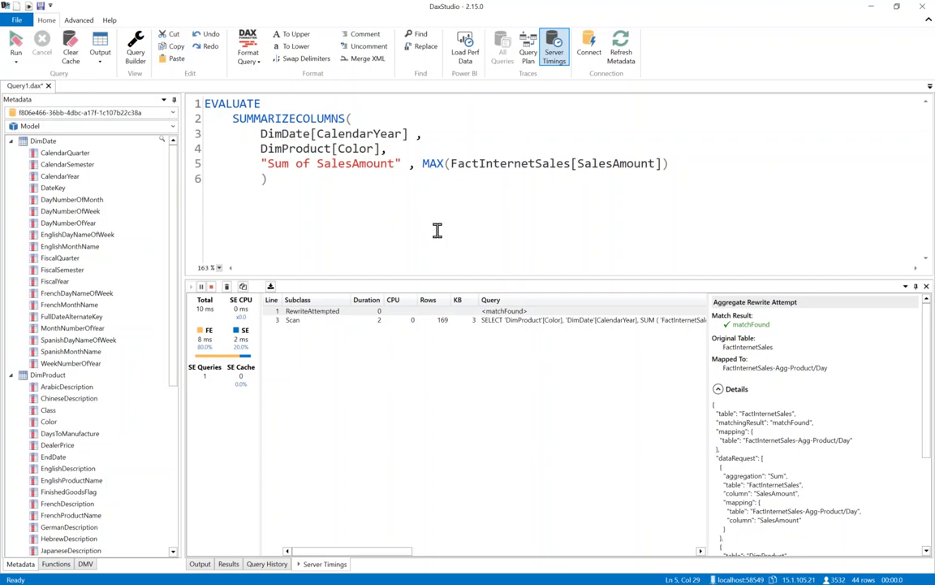
click(16, 40)
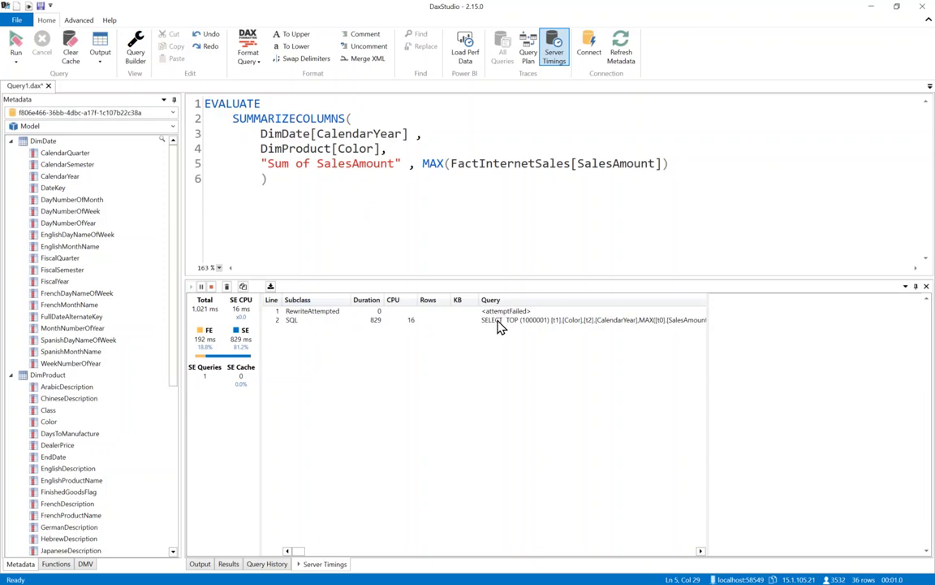
click(294, 323)
scroll(930, 349, down, 1)
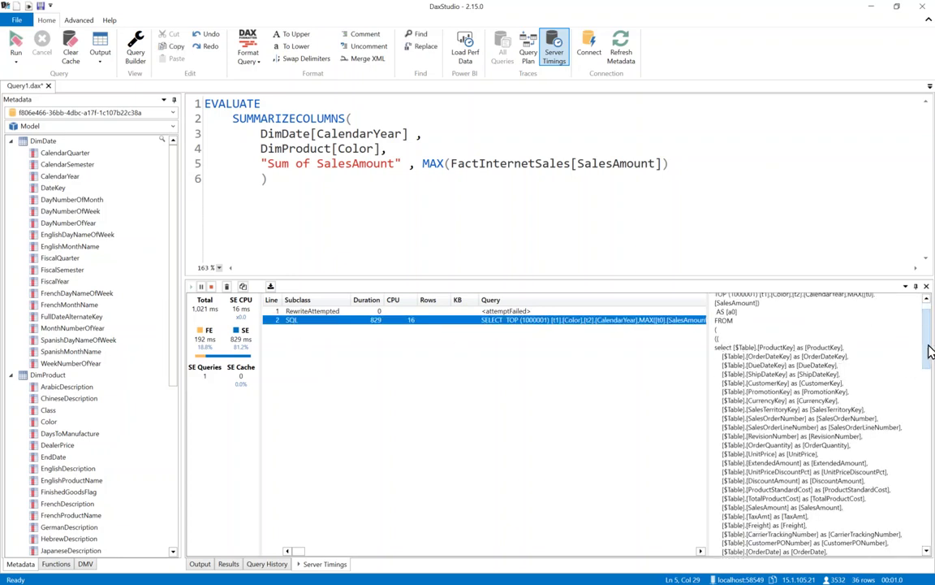
mouse_move(930, 349)
mouse_down()
mouse_move(931, 469)
mouse_move(932, 331)
mouse_up()
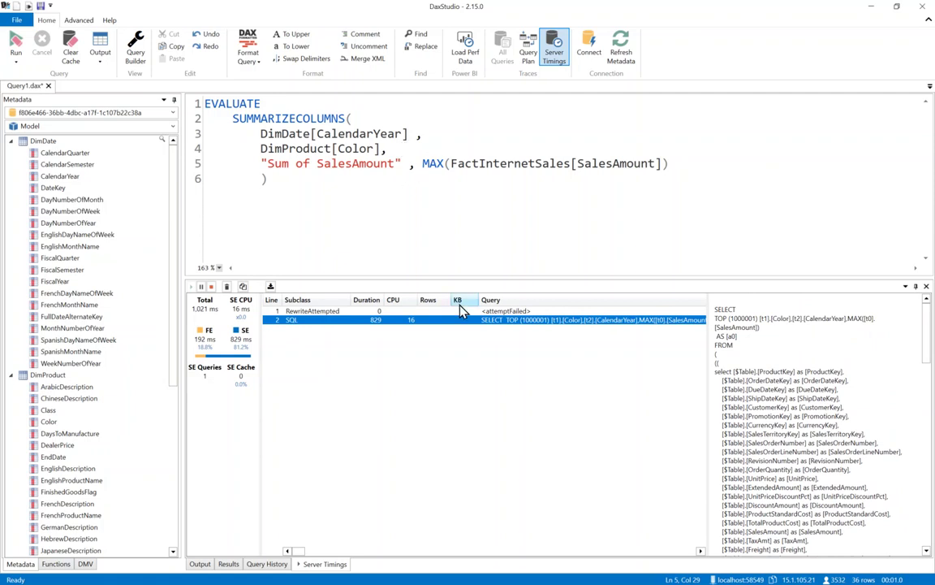
Show the RewriteAttempted details revealing attemptFailed with no column mapping for MAX
click(495, 311)
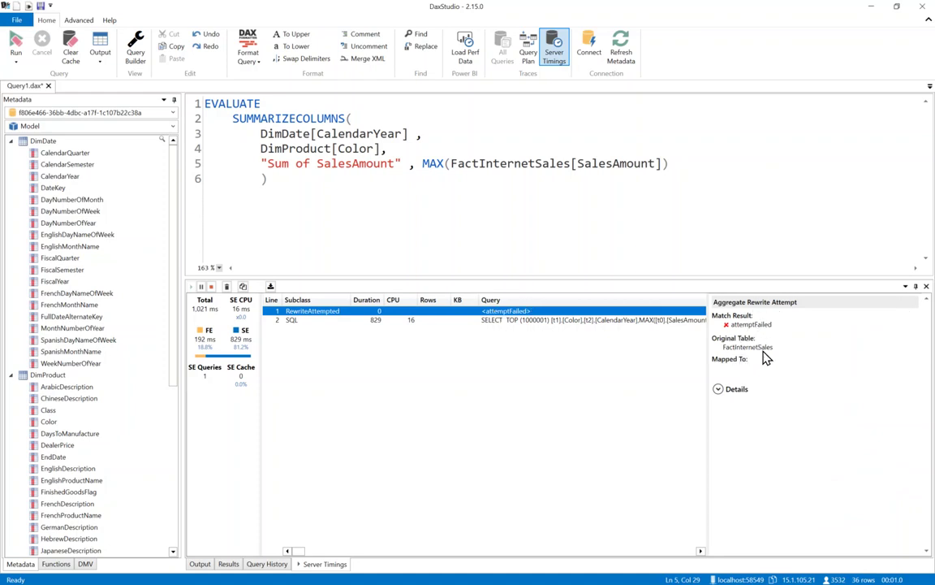
click(718, 389)
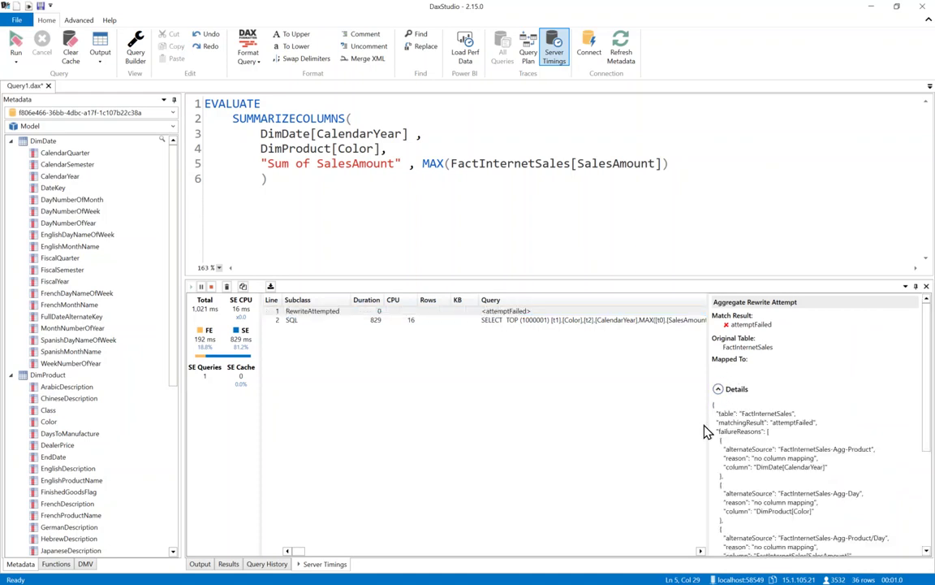
drag(706, 421, 639, 420)
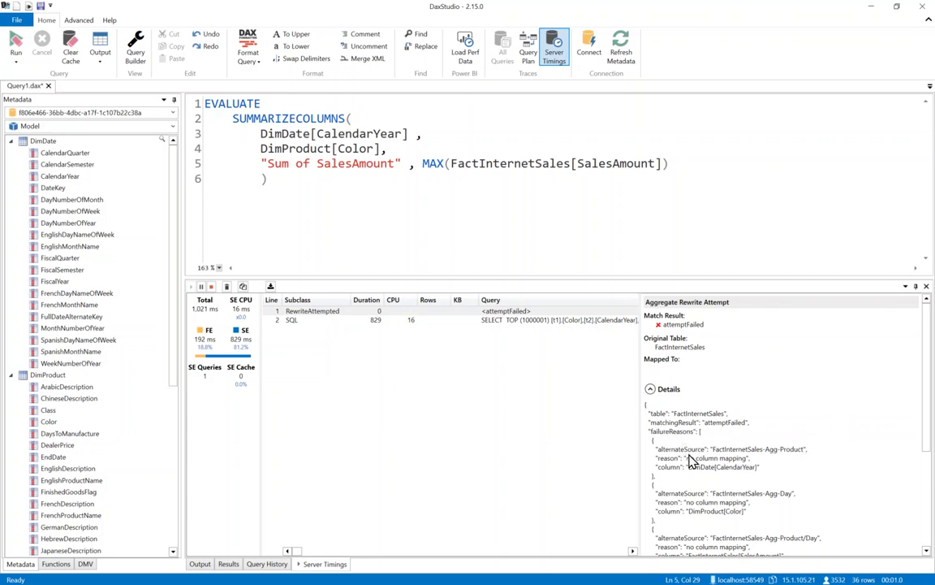
scroll(745, 457, down, 1)
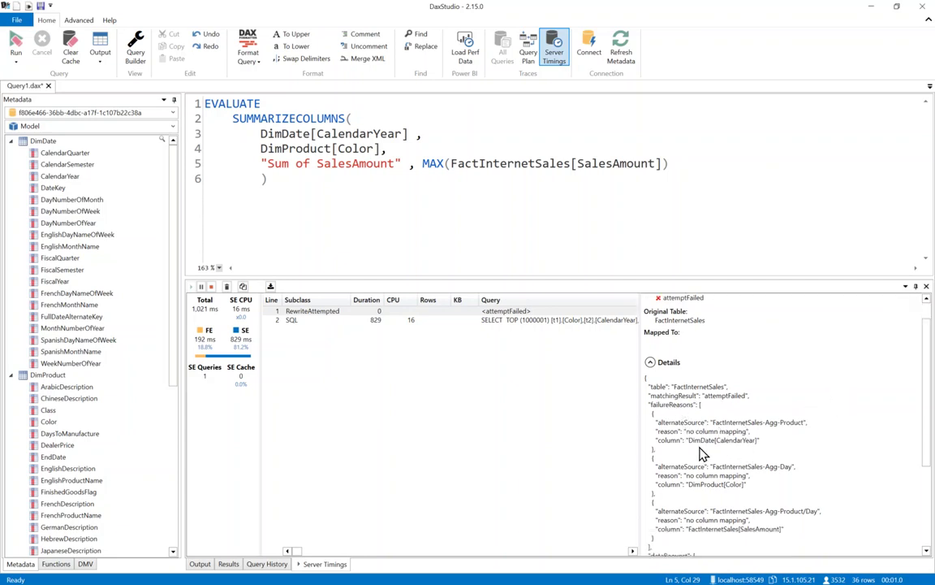
scroll(747, 451, down, 5)
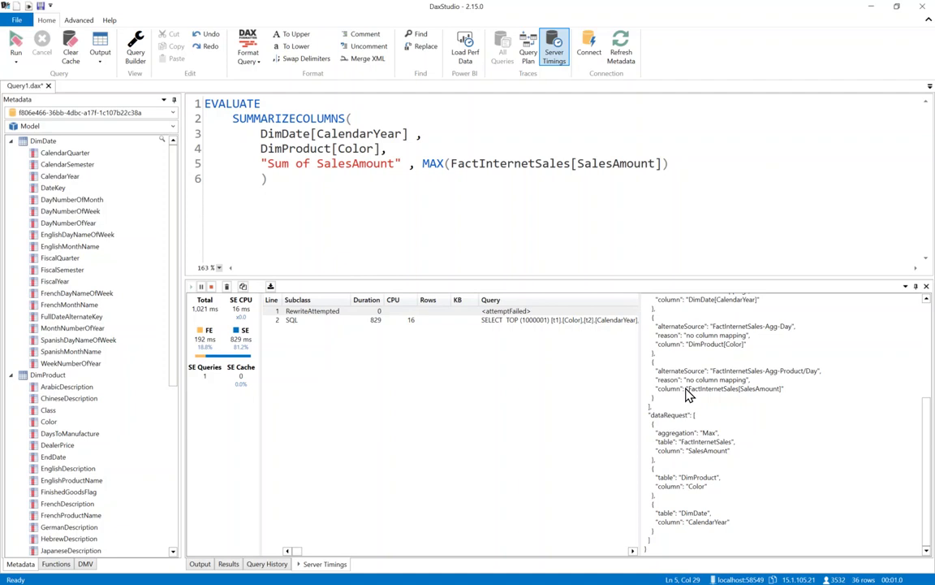
scroll(741, 491, up, 5)
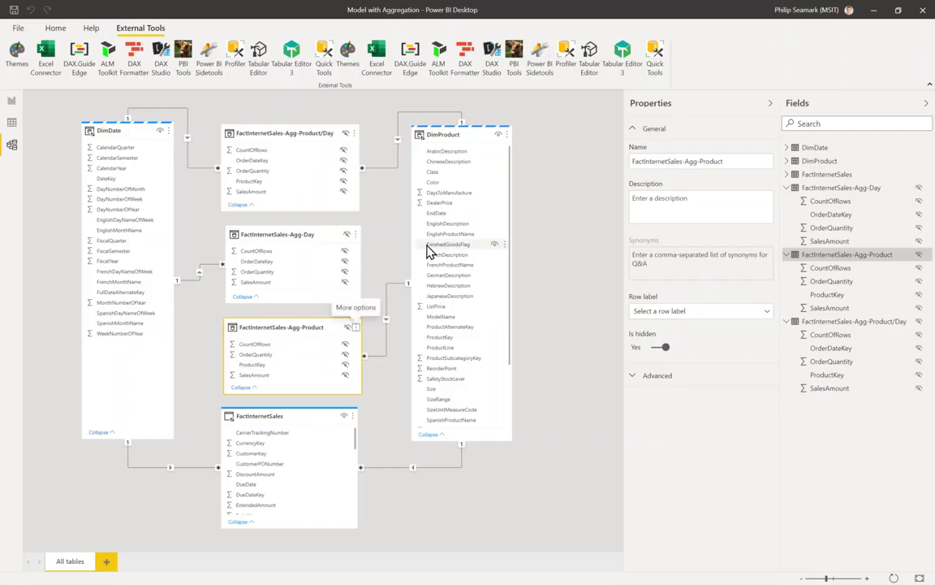
Add FactInternetSales SalesAmount to Page 1 as a column chart totalling about $30M
click(13, 103)
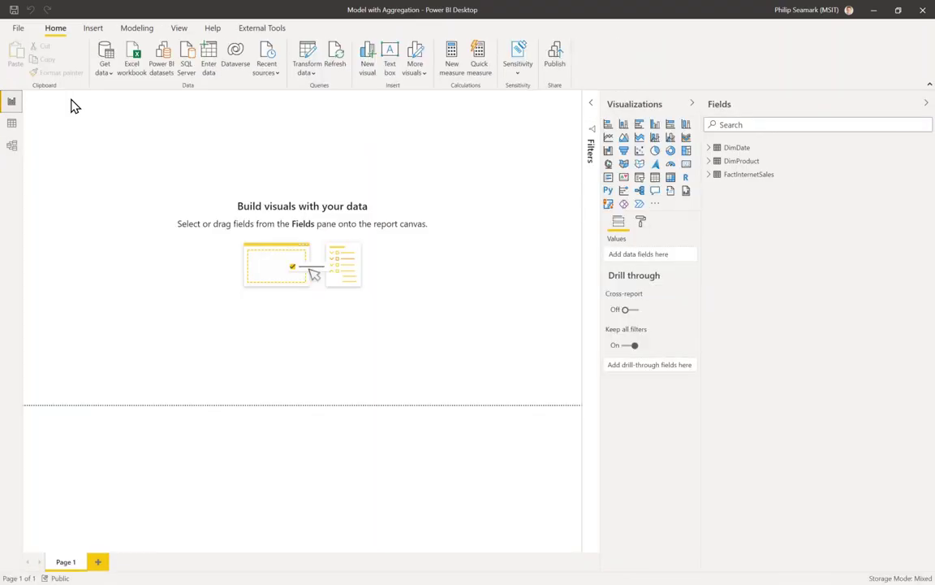
click(709, 177)
scroll(808, 341, down, 3)
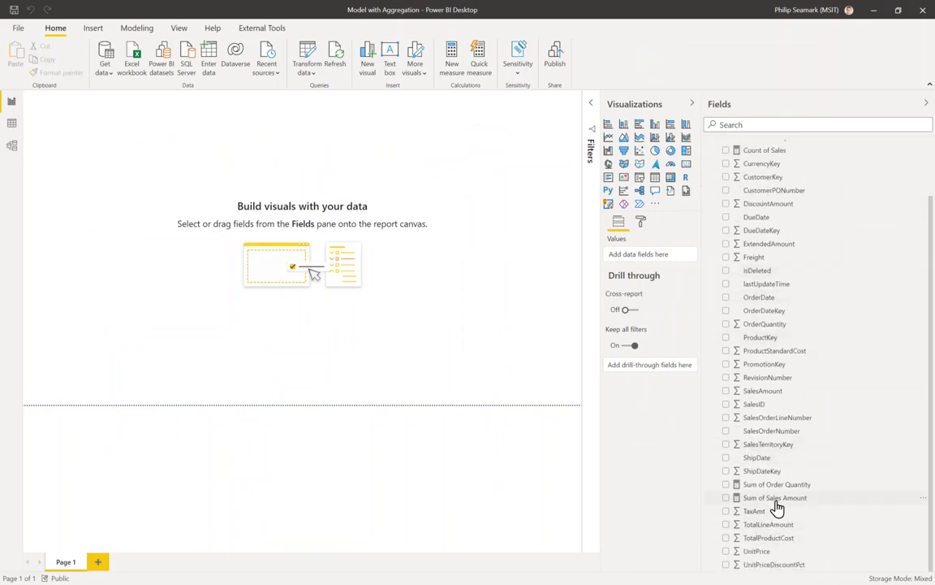
drag(762, 391, 269, 175)
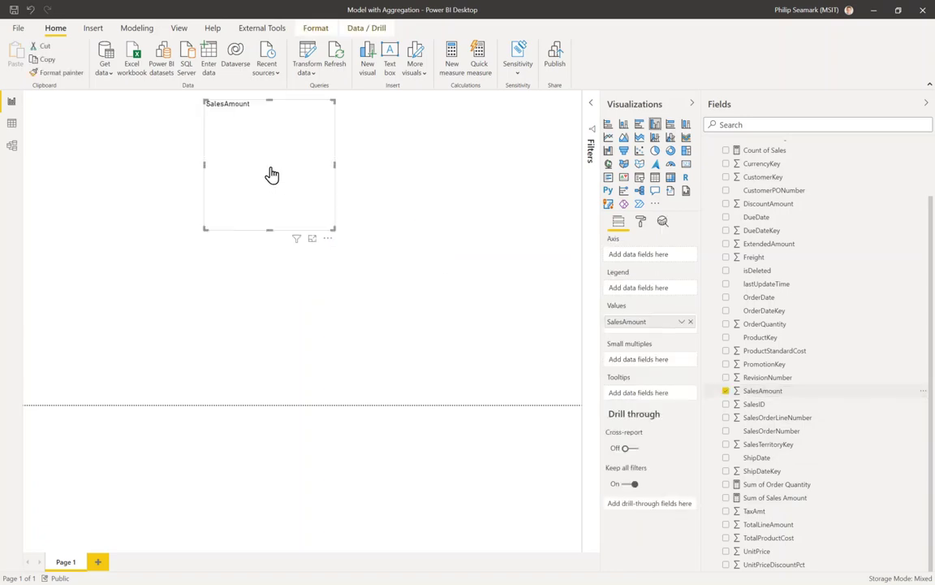
click(681, 322)
click(370, 294)
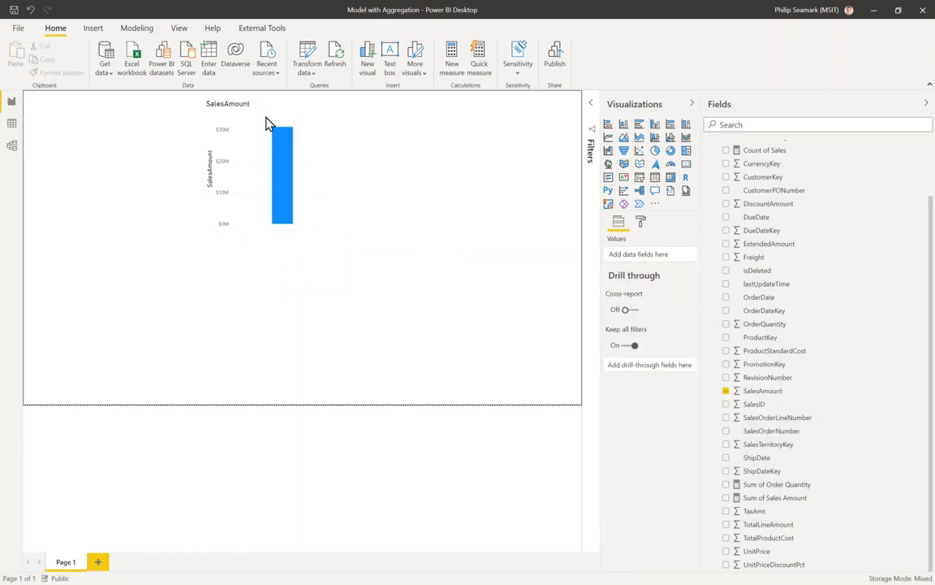